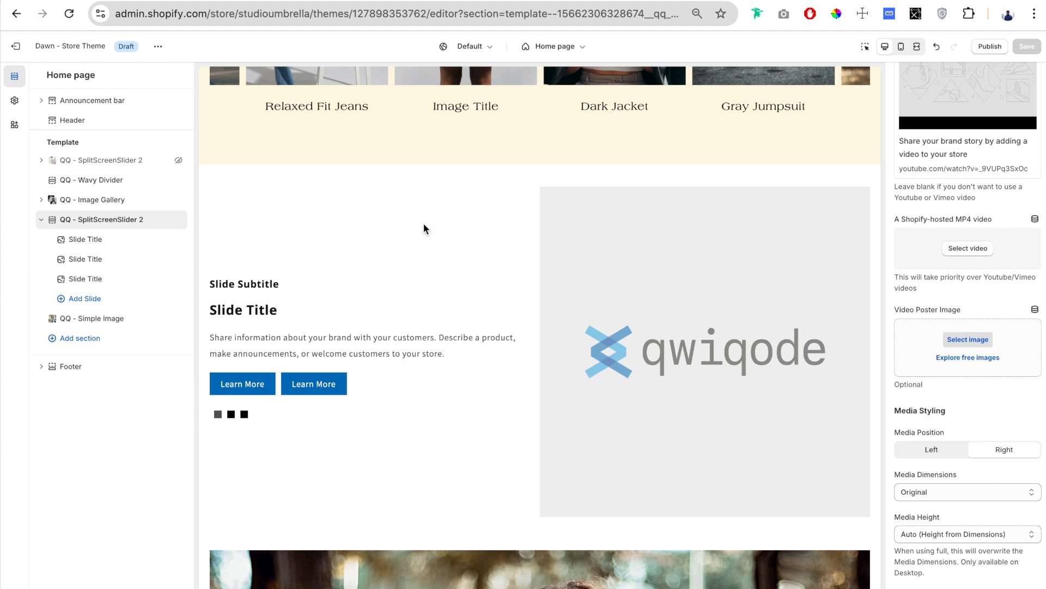
- Open the first slide's settings and look over its title, subtitle, text block and both button labels
click(86, 246)
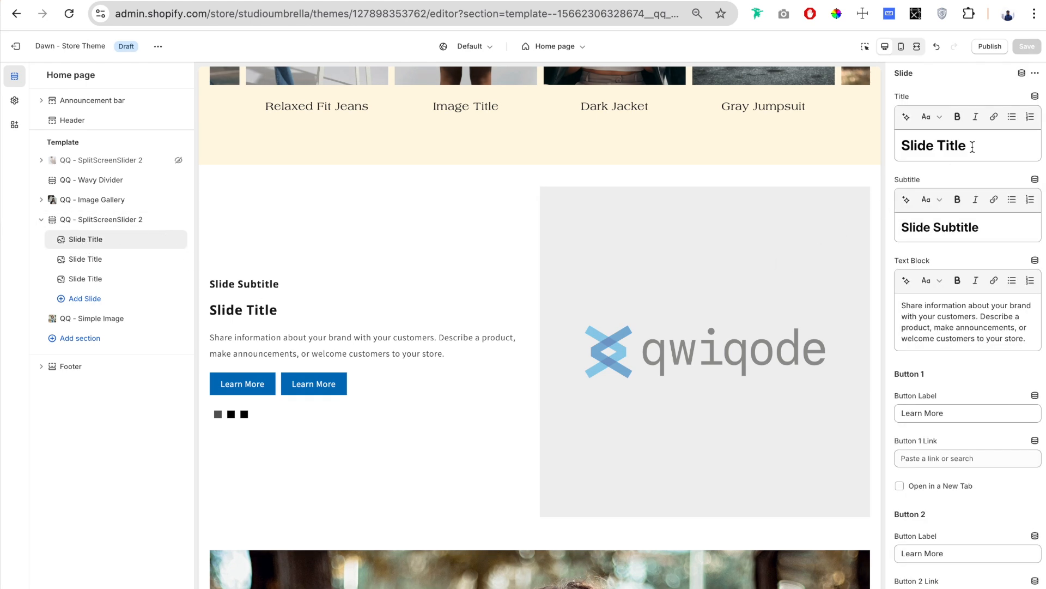
drag(973, 146, 897, 146)
drag(981, 227, 883, 229)
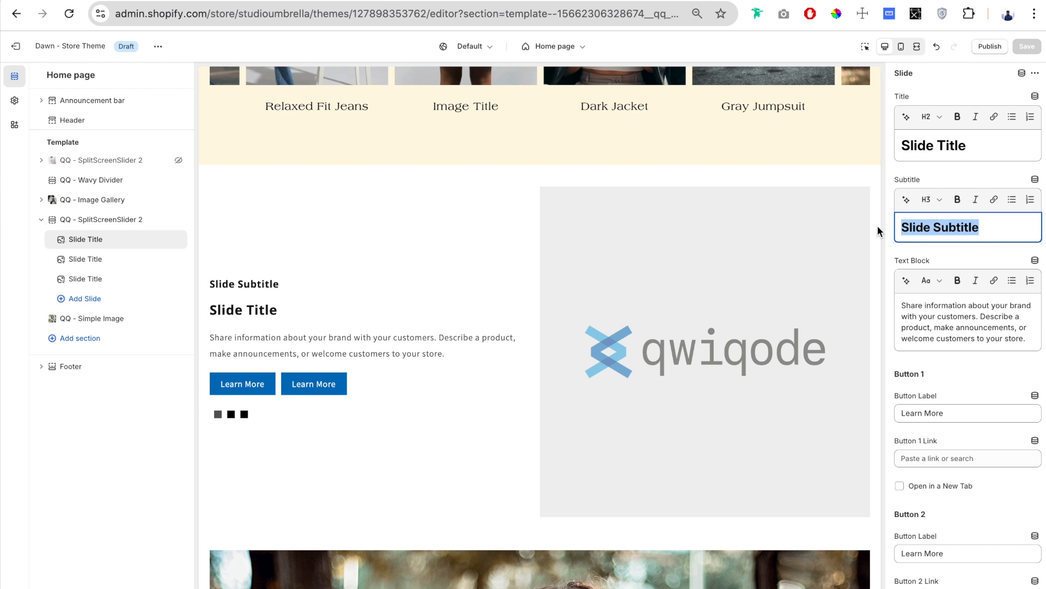
triple_click(954, 334)
scroll(955, 334, down, 1)
triple_click(911, 370)
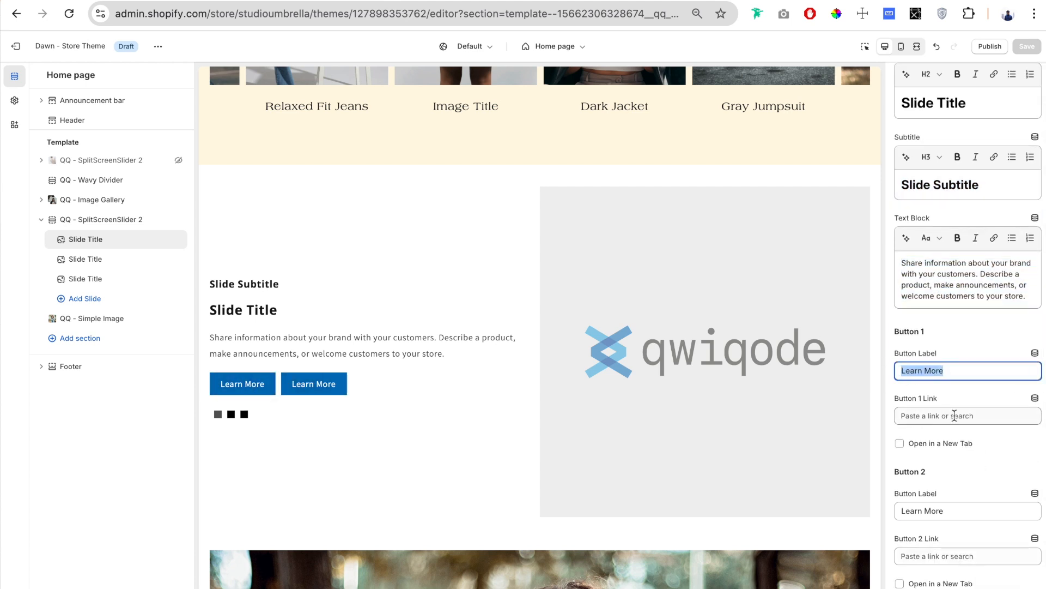
triple_click(944, 510)
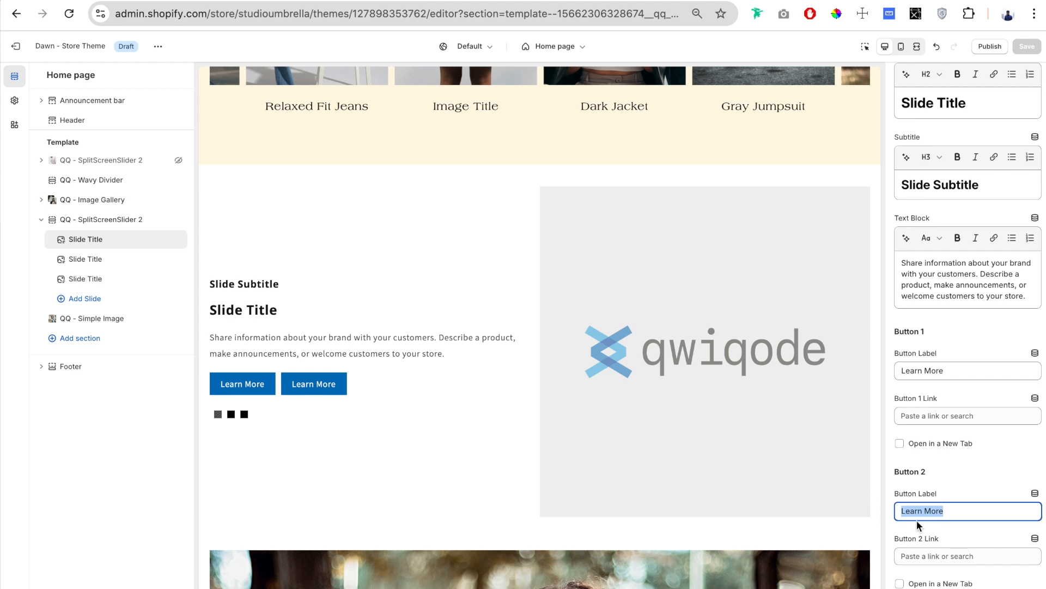
key(ctrl+z)
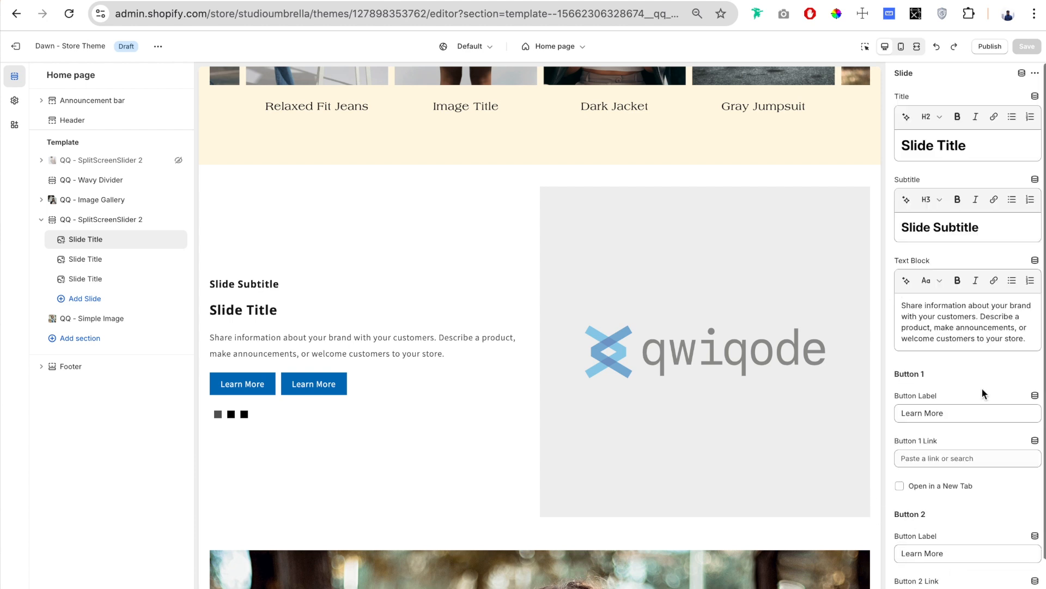
- Set the first slide's title to "Vibrant Elegance" and its subtitle to "Embrace the Art of Fashion"
triple_click(970, 148)
text(Vibrant Elegance)
triple_click(984, 229)
text(Embrace the Art of Fashion)
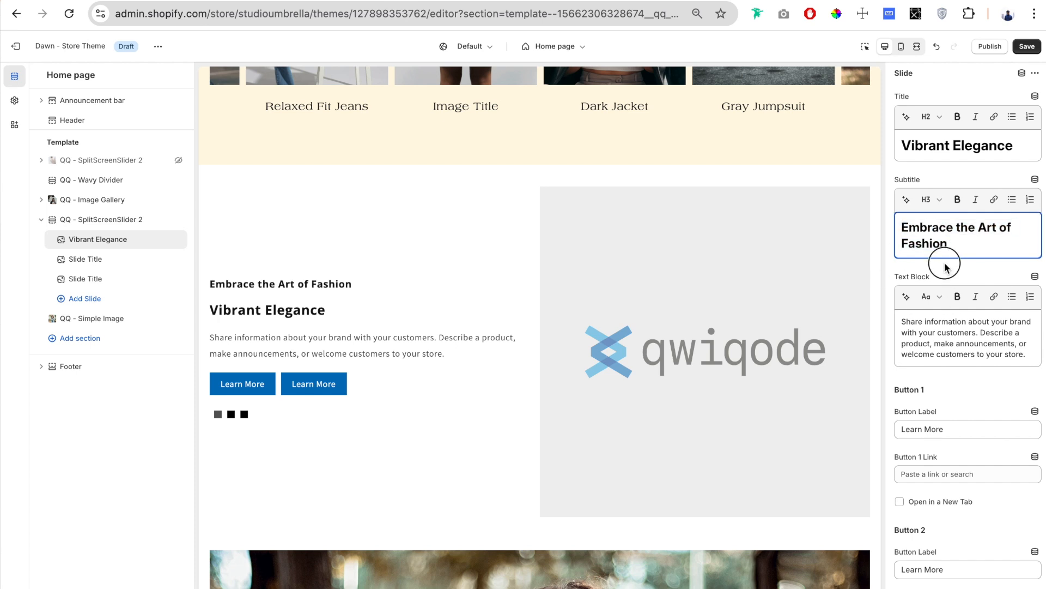
- Try the Paragraph format on the first slide's subtitle and undo it
drag(955, 243, 888, 226)
click(933, 200)
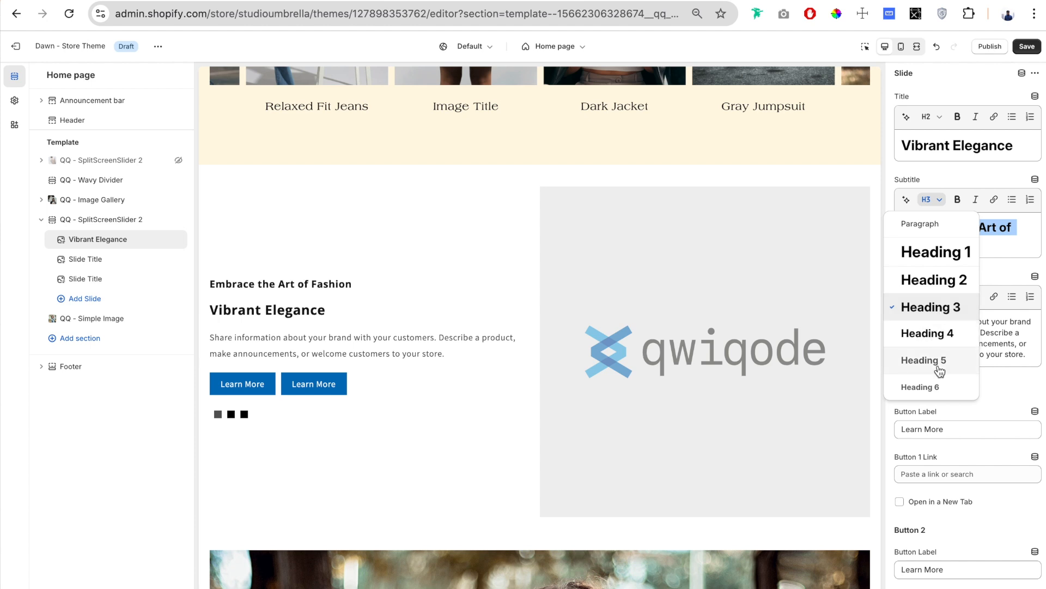
click(920, 224)
key(ctrl+z)
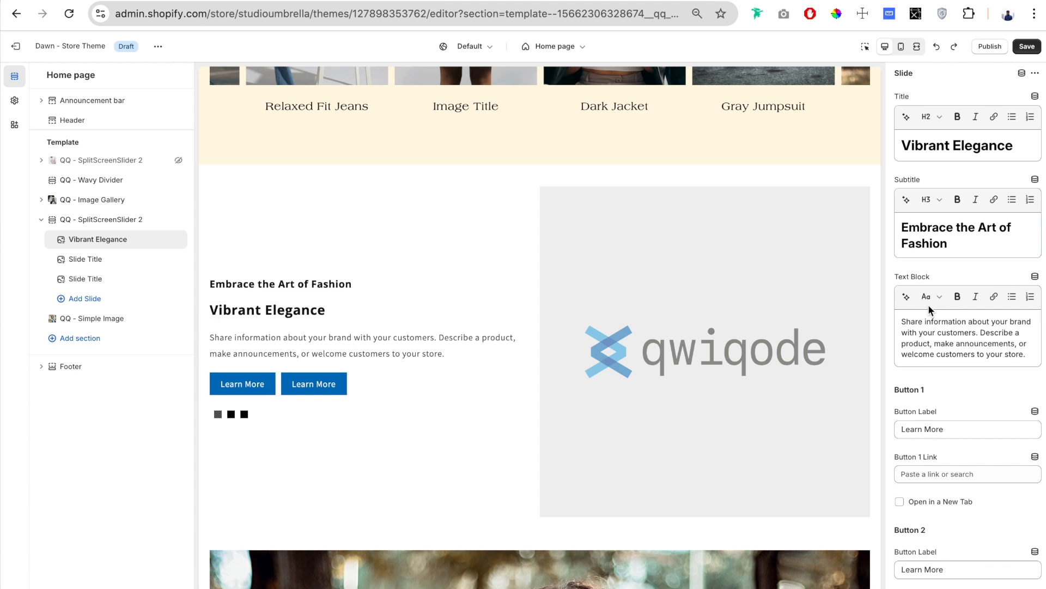
- Replace the first slide's text block with the copy starting "Discover your unique style with our latest collection" and label Button 1 "Buy Now"
triple_click(963, 342)
text(Discover your unique style with our latest collection. From bold patterns to timeless classics, each piece is designed to make a statement. Elevate your wardrobe and express yourself with confidence.)
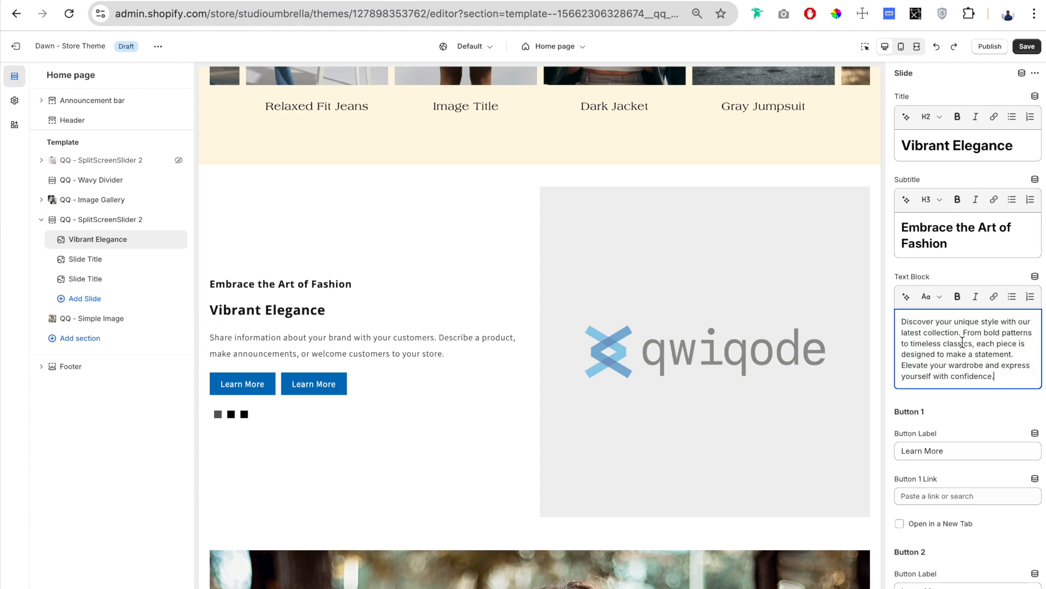
scroll(954, 360, down, 2)
triple_click(951, 366)
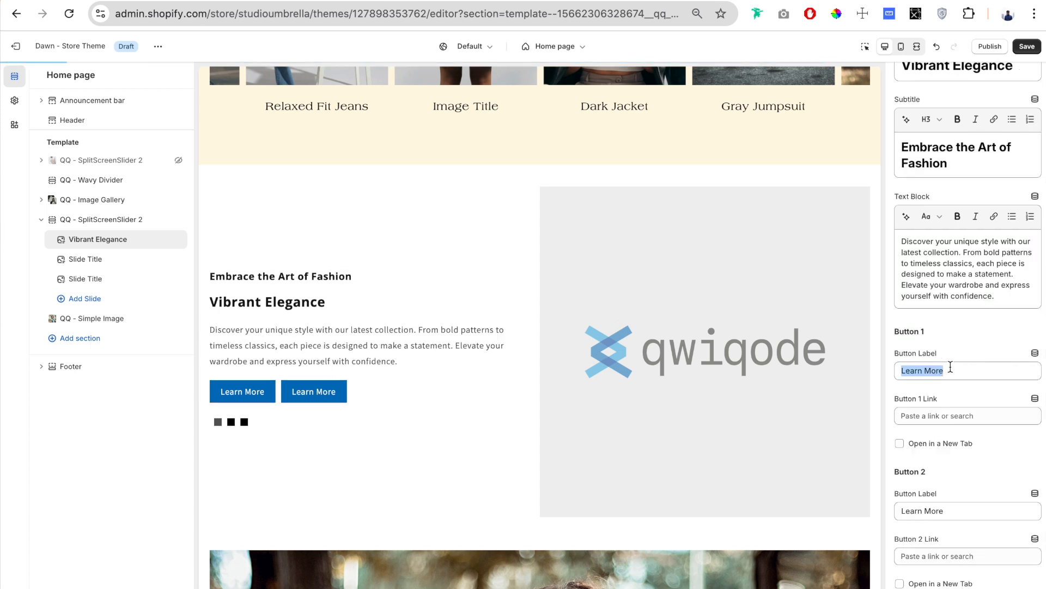
text(Buy Now)
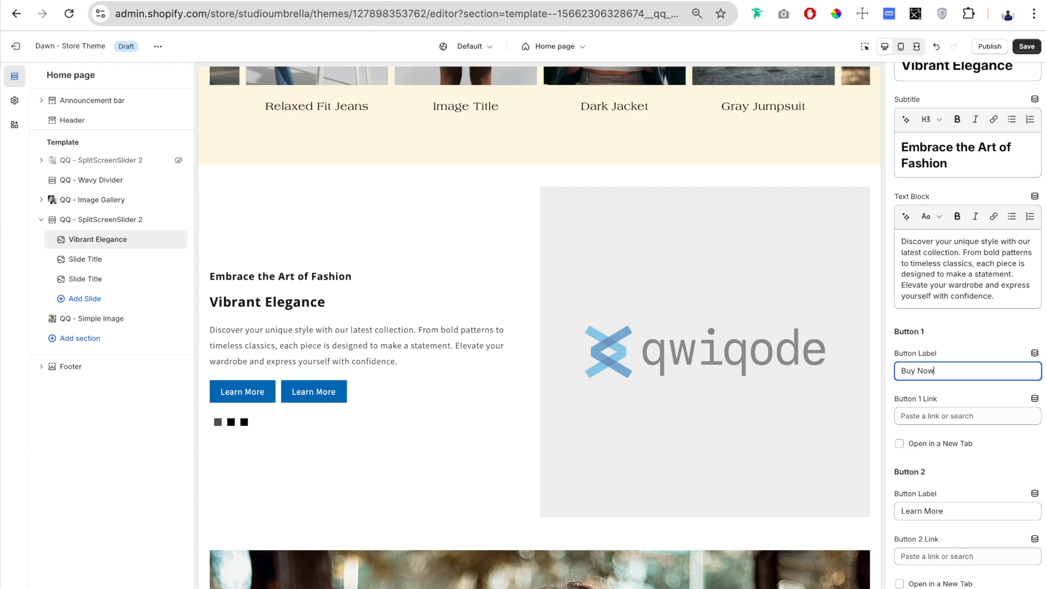
- Link the first slide's Button 1 to the Anti-wrinkle cream product
click(963, 416)
click(965, 383)
click(969, 214)
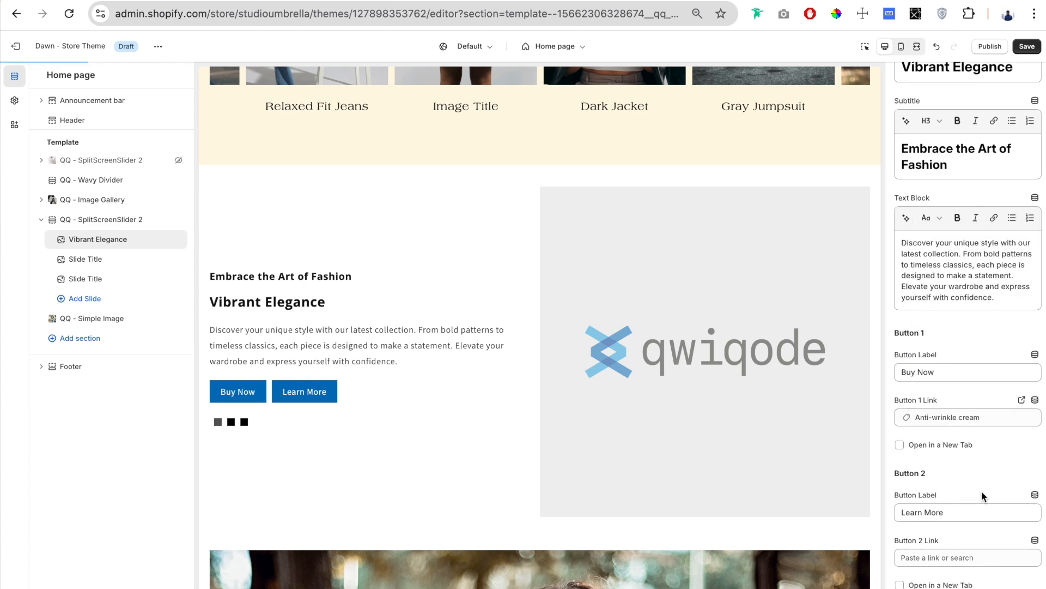
- Label the first slide's Button 2 "All Products" and link it to All products
triple_click(952, 508)
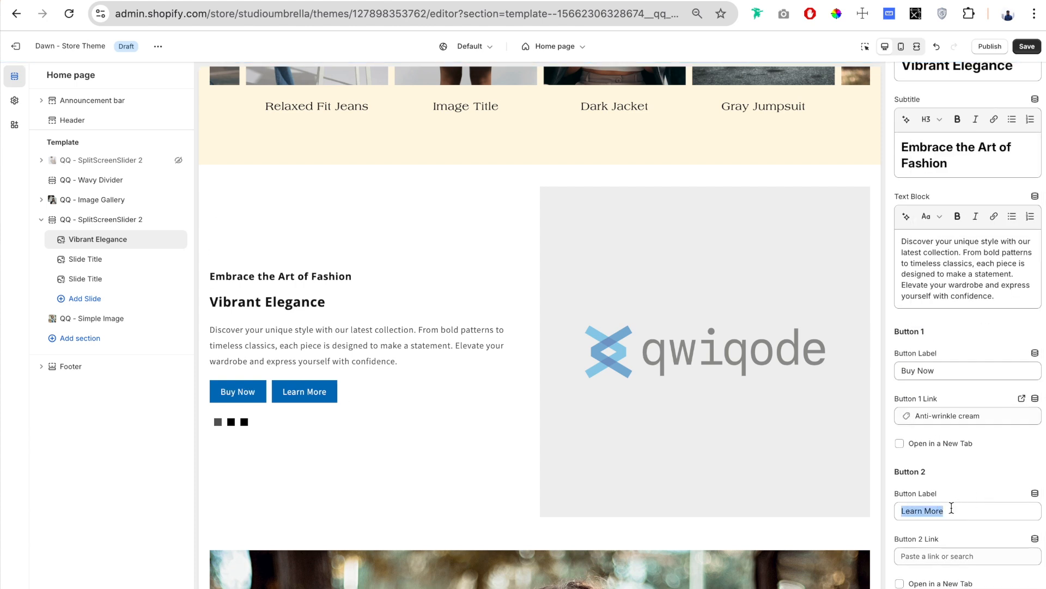
key(BackSpace)
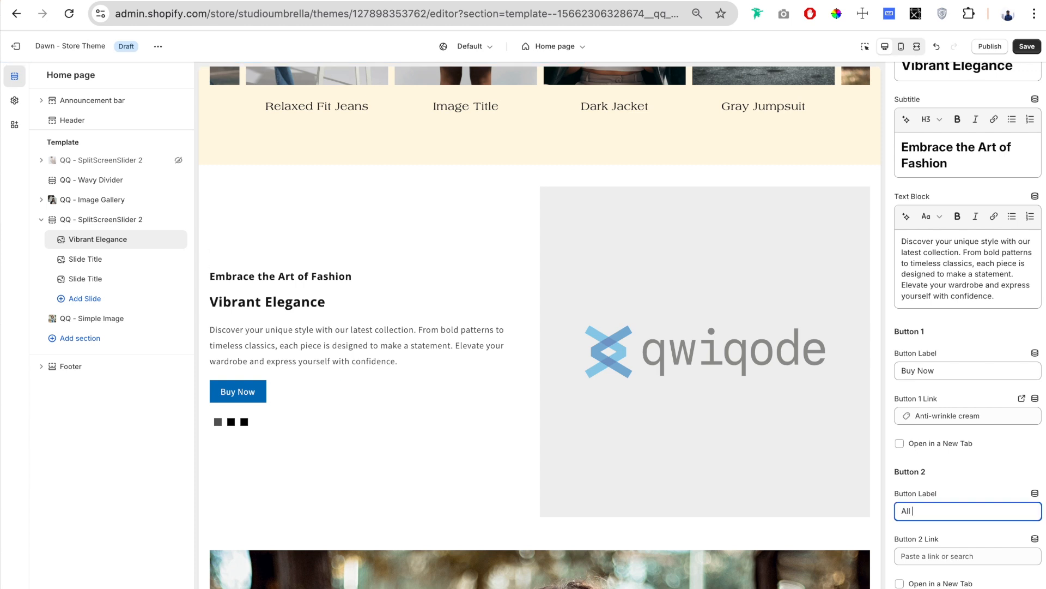
click(968, 555)
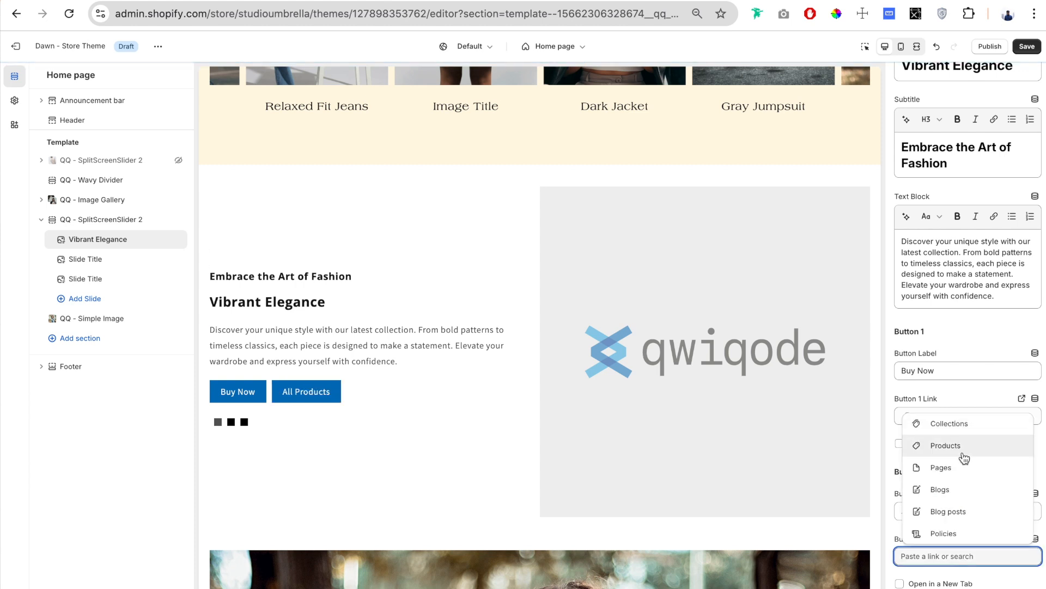
click(960, 446)
click(973, 304)
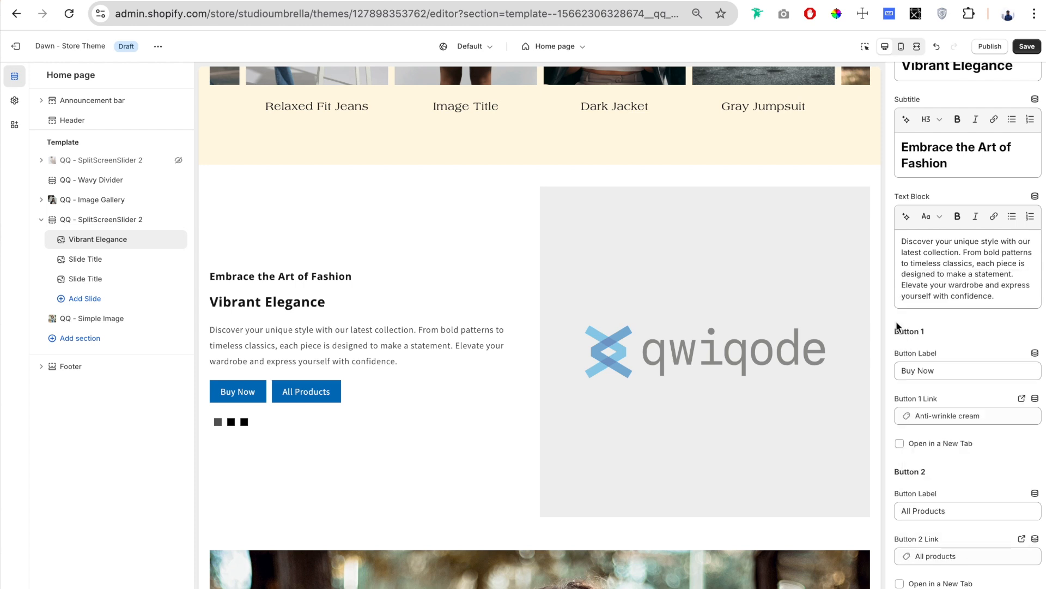
- Set the second slide's title to "Modern Chic" and its subtitle to "Unleash Your Inner Trendsetter"
click(109, 259)
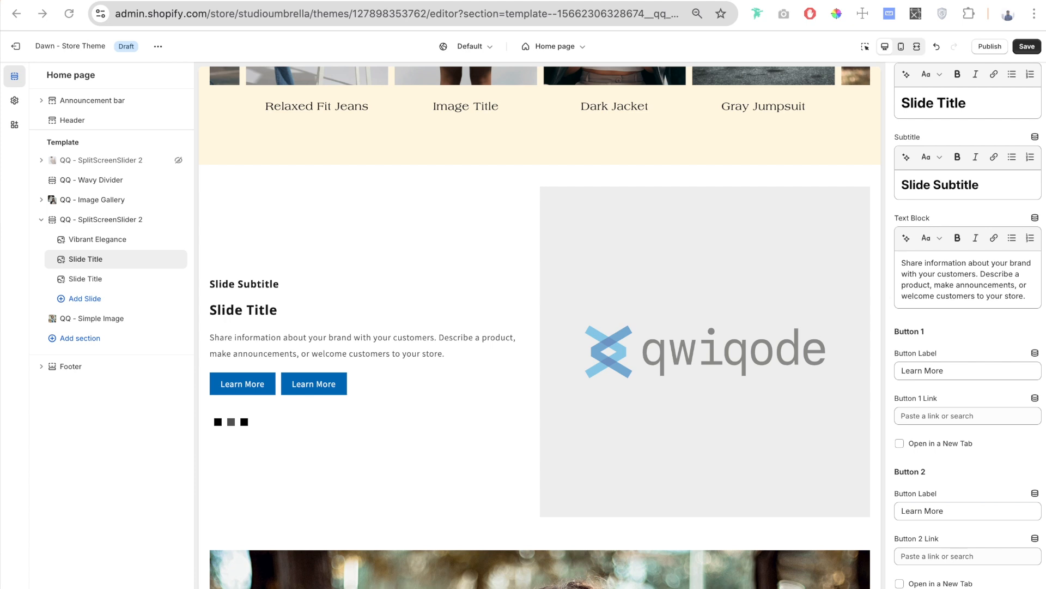
drag(996, 191, 907, 185)
text(Unleash Your Inner Trendsetter)
click(906, 185)
key(BackSpace)
drag(987, 103, 906, 75)
text(Modern Chic)
- Replace the second slide's text block with the copy starting "Step into the spotlight with our curated selection" and label Button 1 "Buy Now"
drag(1027, 312, 902, 279)
text(Step into the spotlight with our curated selection of modern fashion. Featuring sleek silhouettes and cutting-edge designs, our collection is crafted to make every moment a statement. Redefine your style and embrace the latest trends.)
triple_click(958, 421)
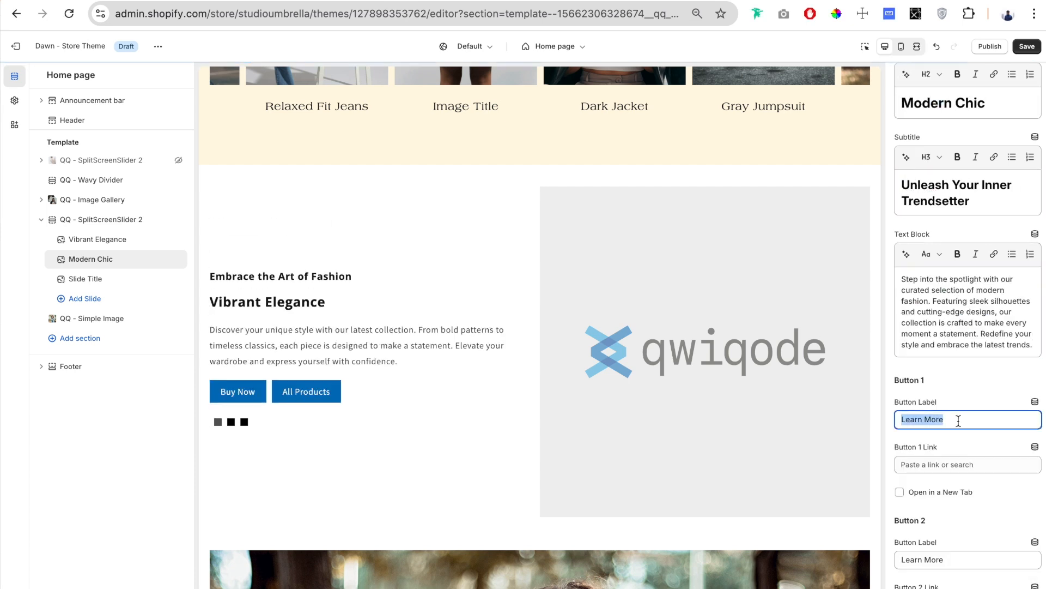
text(Buy Now)
- Set the third slide's title to "Classic Sophistication" and its subtitle to "Timeless Elegance Redefined"
click(98, 278)
drag(986, 103, 903, 103)
text(Classic Sophistication)
key(super+a)
drag(980, 245, 909, 245)
text(Timeless Elegance Redefined)
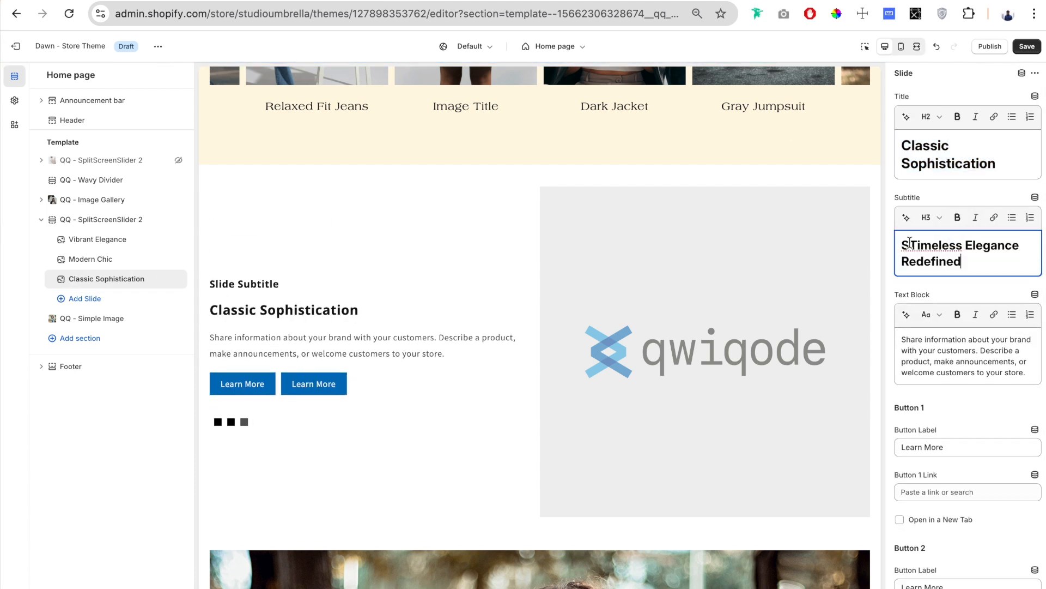
click(909, 244)
key(BackSpace)
- Replace the third slide's text block with the "Discover the essence of timeless style" copy and label its buttons "Buy Now" and "View Collection"
drag(901, 337, 1027, 372)
text(Discover the essence of timeless style with our elegant pieces. Combining classic designs with a modern twist, each item in our collection offers unparalleled sophistication. Transform your wardrobe with garments that exude grace and poise.)
triple_click(952, 370)
text(Buy Nowection)
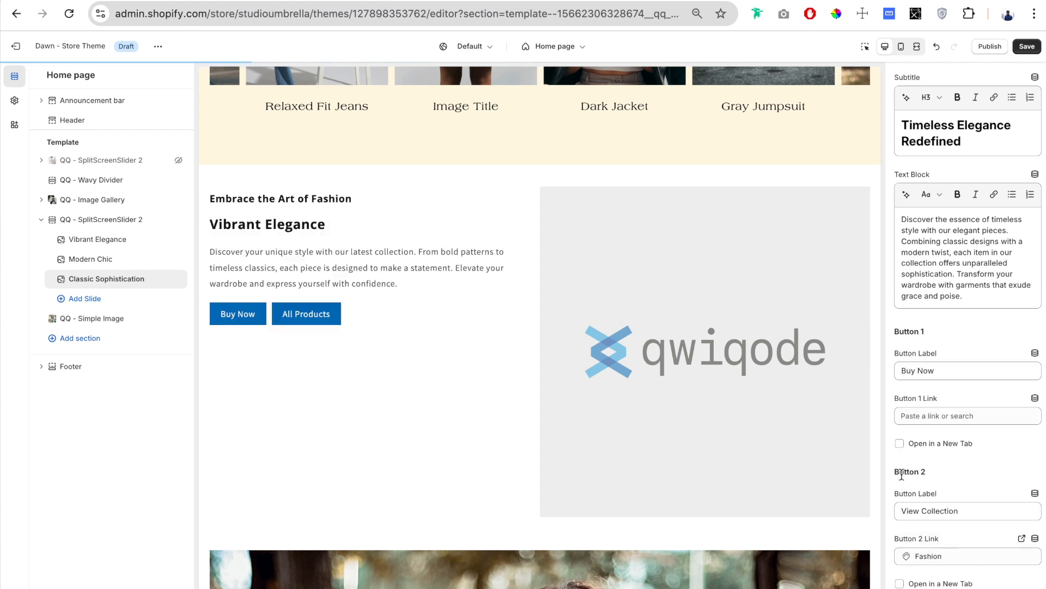
scroll(887, 440, up, 3)
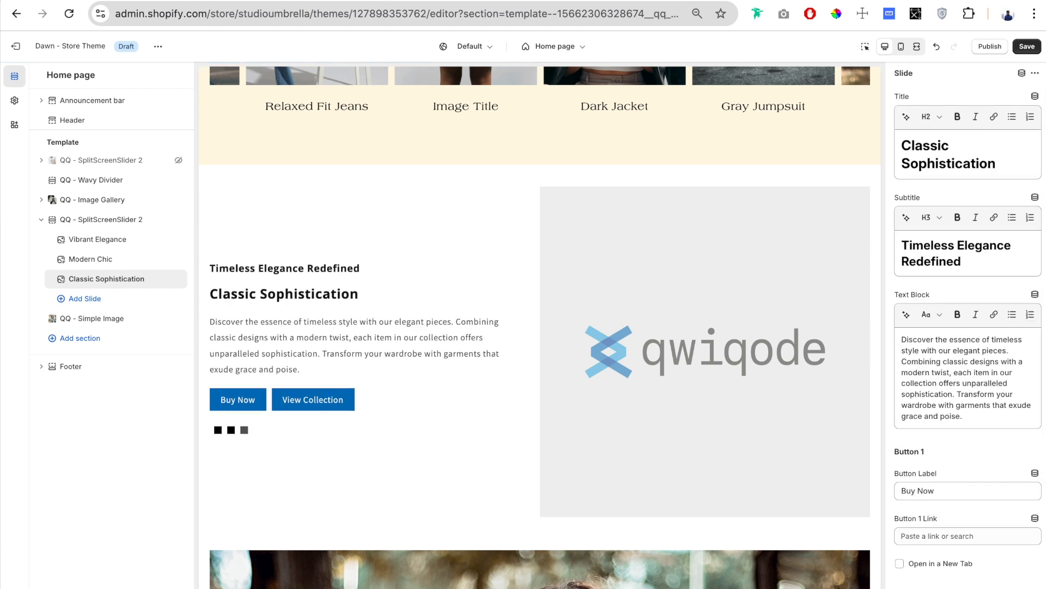
- Set the image of the visible SplitScreenSlider 2 section to the library photo of the woman in the colourful striped skirt
click(87, 224)
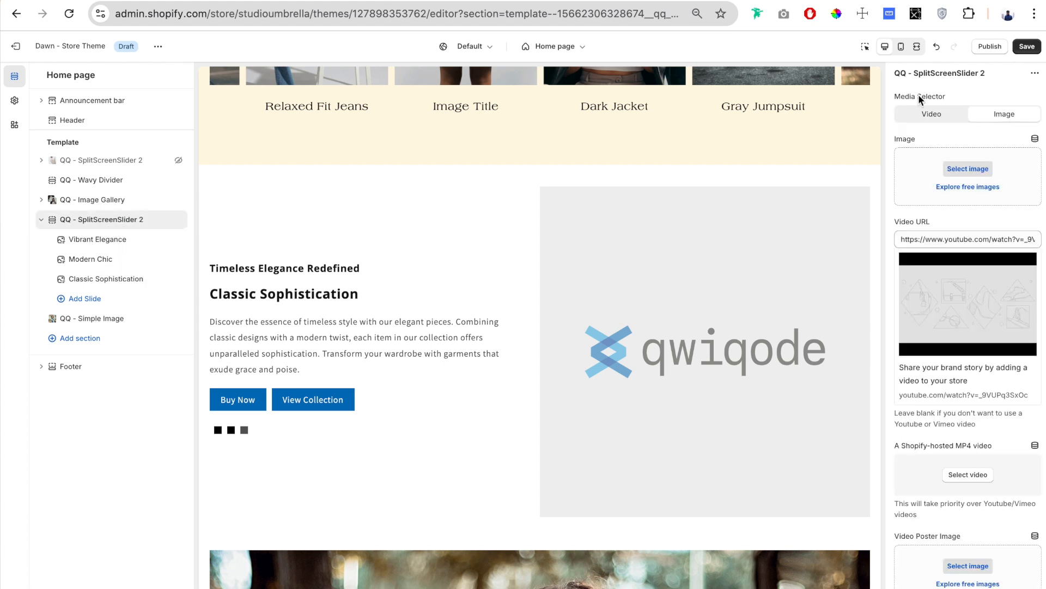
drag(947, 97, 897, 99)
click(966, 92)
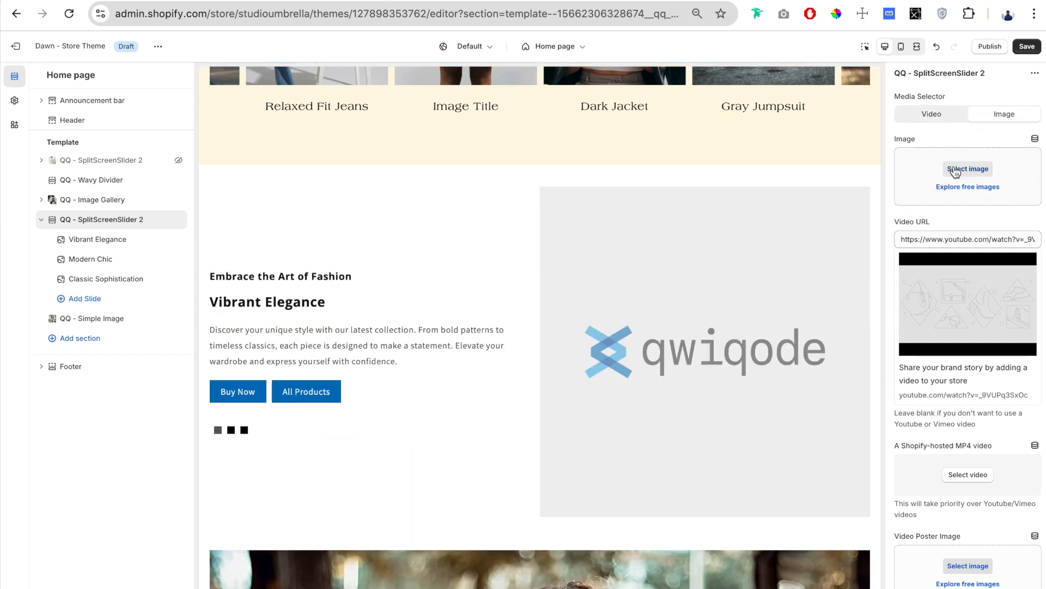
click(954, 172)
click(743, 302)
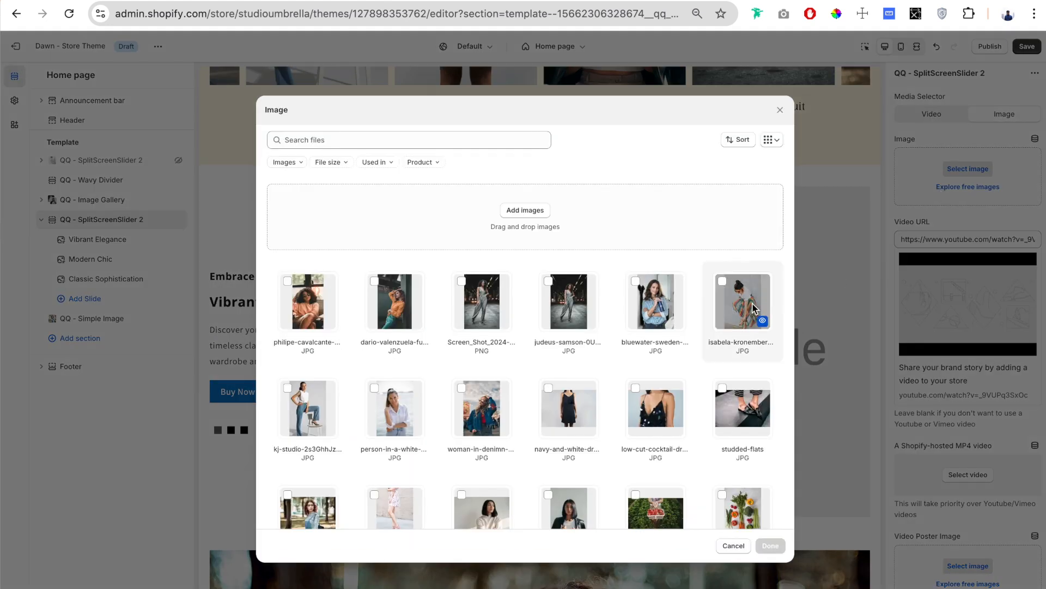
click(771, 545)
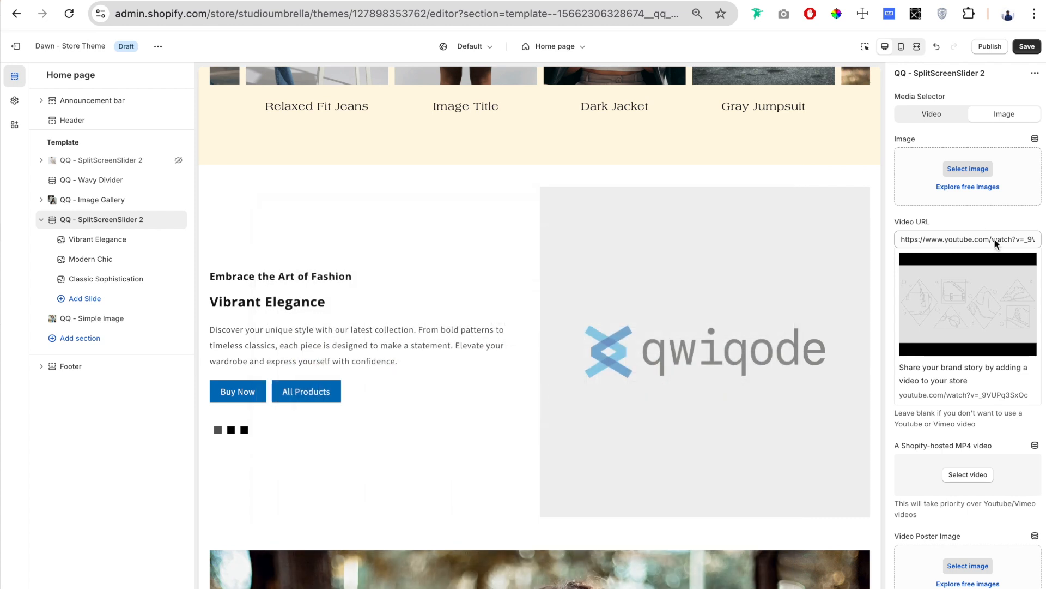
scroll(995, 308, down, 4)
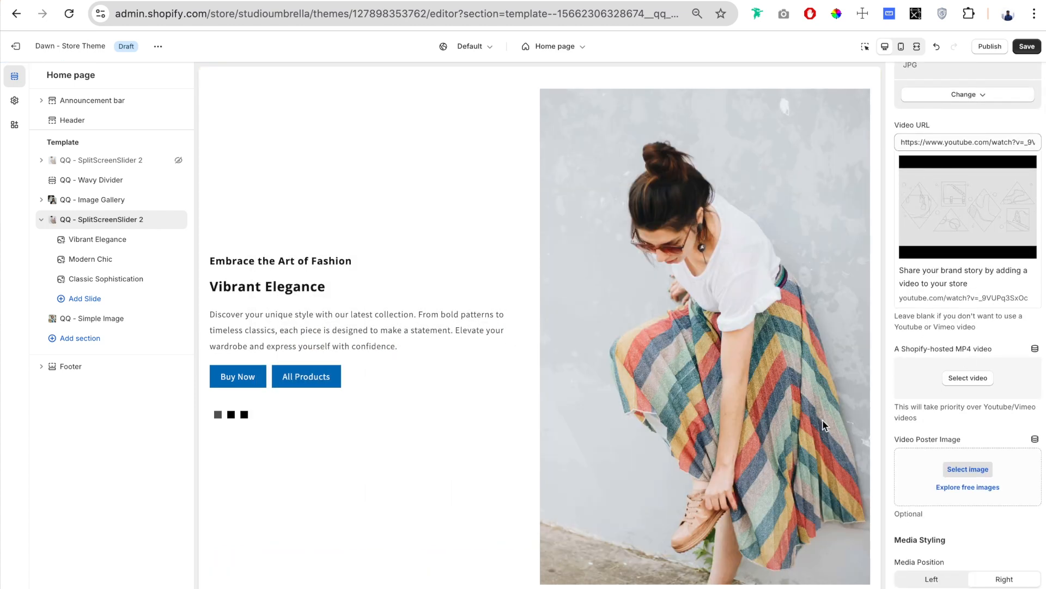
- Switch the section's media to Video and choose the Shopify-hosted video 6815065-uhd_4096_1974_30fps
scroll(964, 131, up, 4)
click(945, 116)
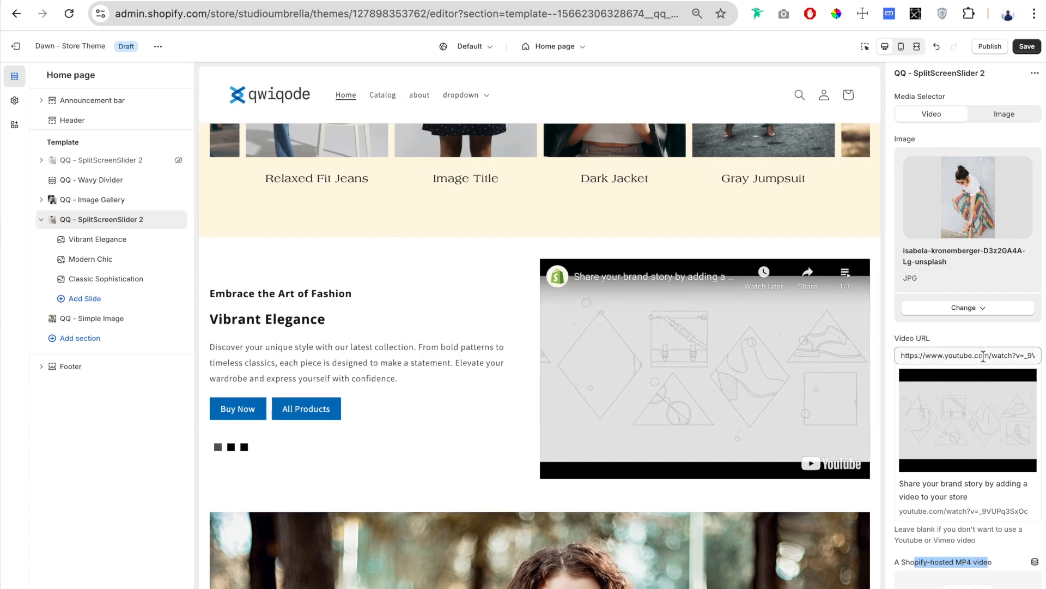
drag(968, 355, 915, 357)
scroll(959, 338, down, 5)
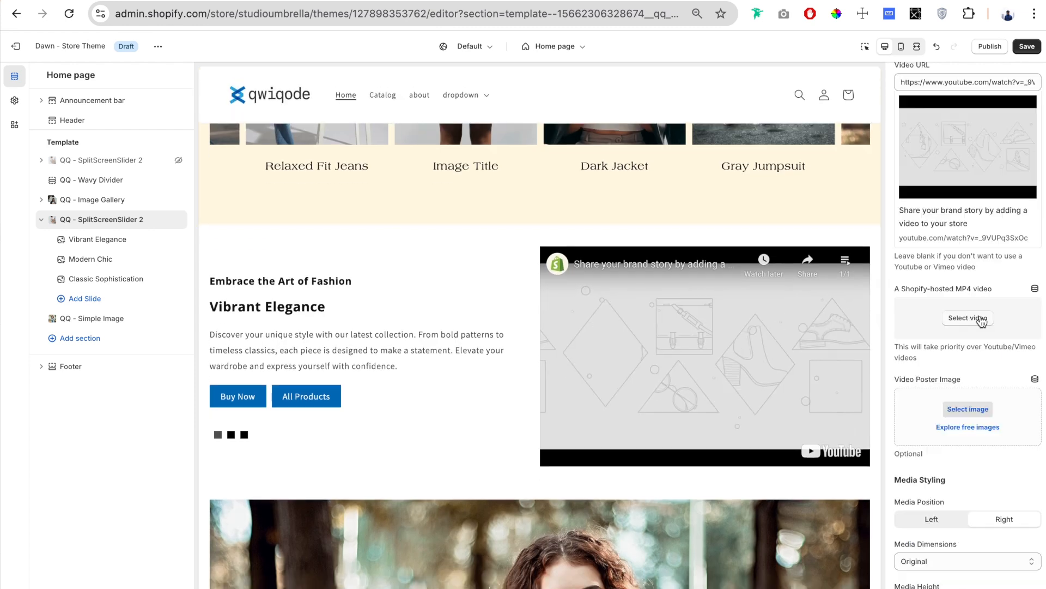
click(968, 317)
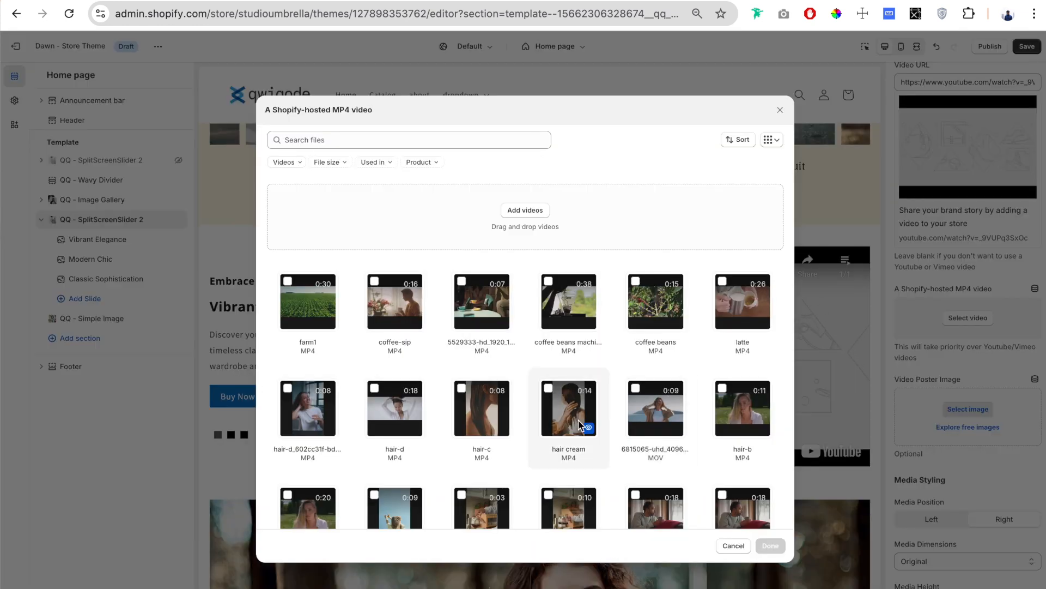
click(656, 408)
click(776, 547)
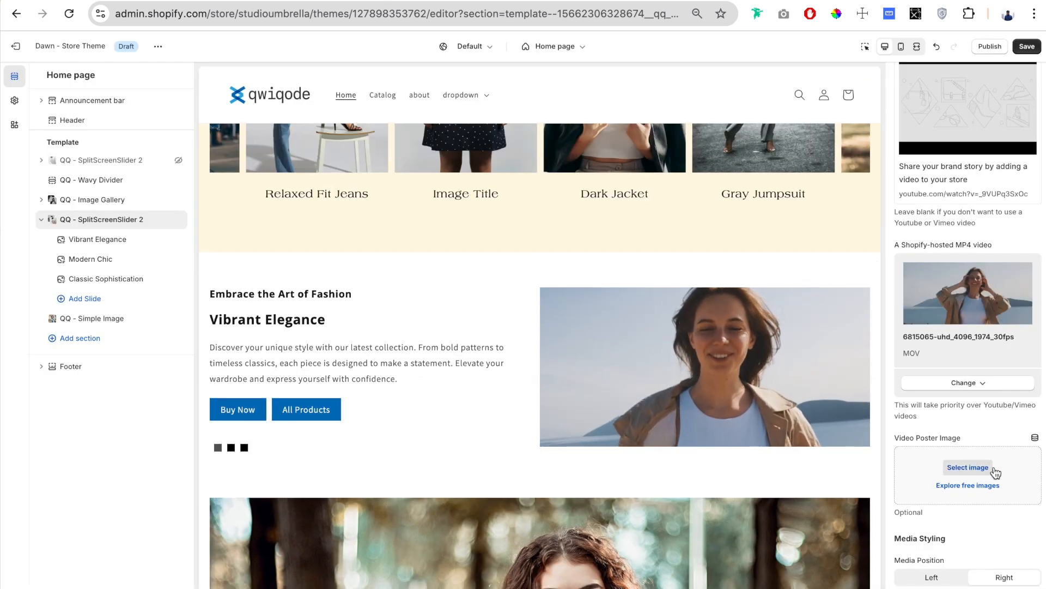
- Set the video poster image to the photo of the woman in a blue striped shirt holding a bottle
click(950, 467)
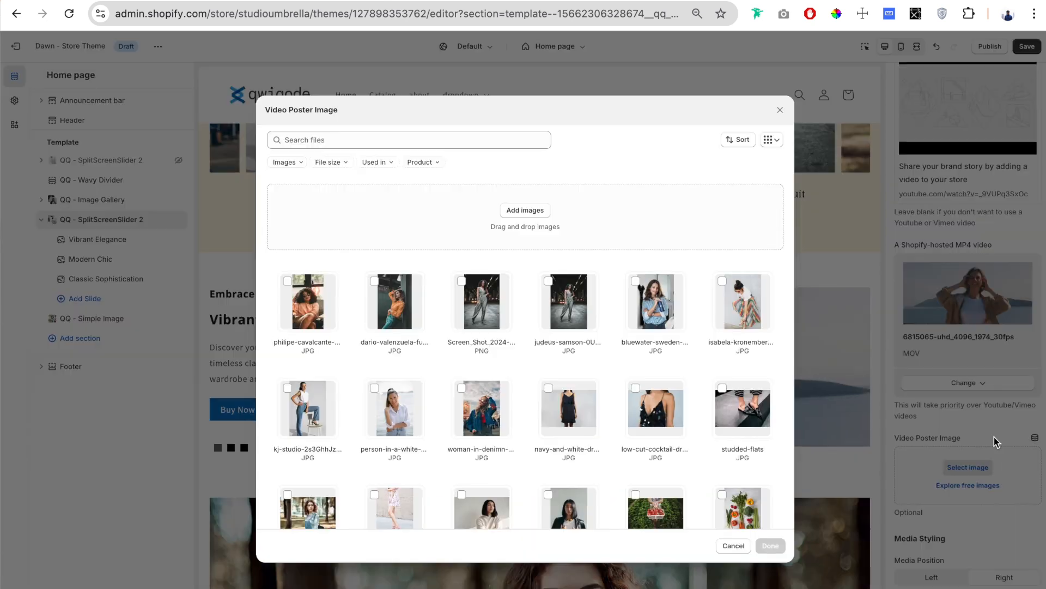
click(654, 306)
click(781, 551)
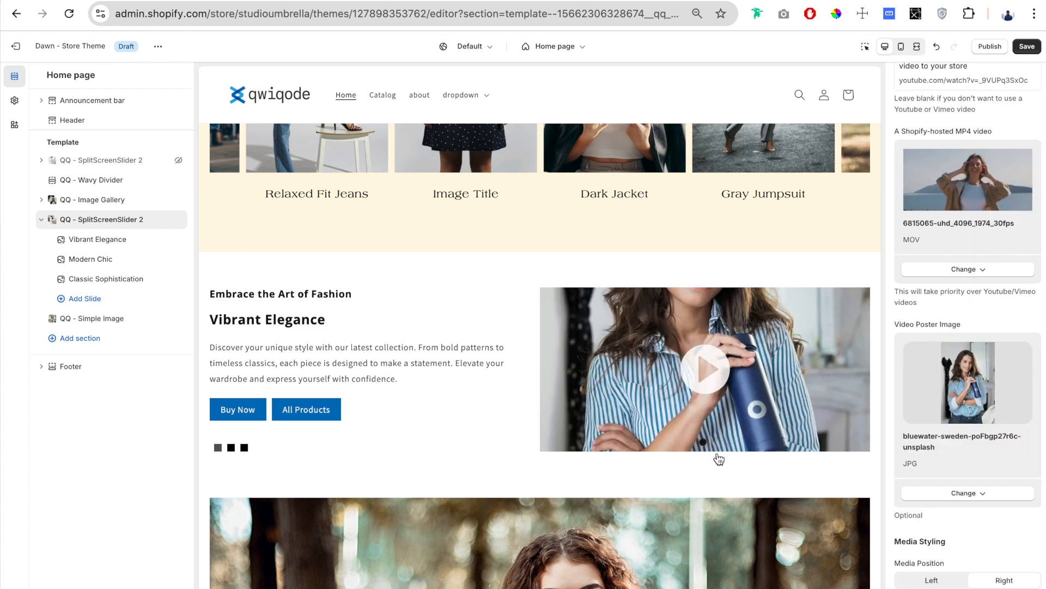
- Replace the video poster image with the library photo of the woman in the orange shirt
scroll(963, 397, down, 3)
click(963, 395)
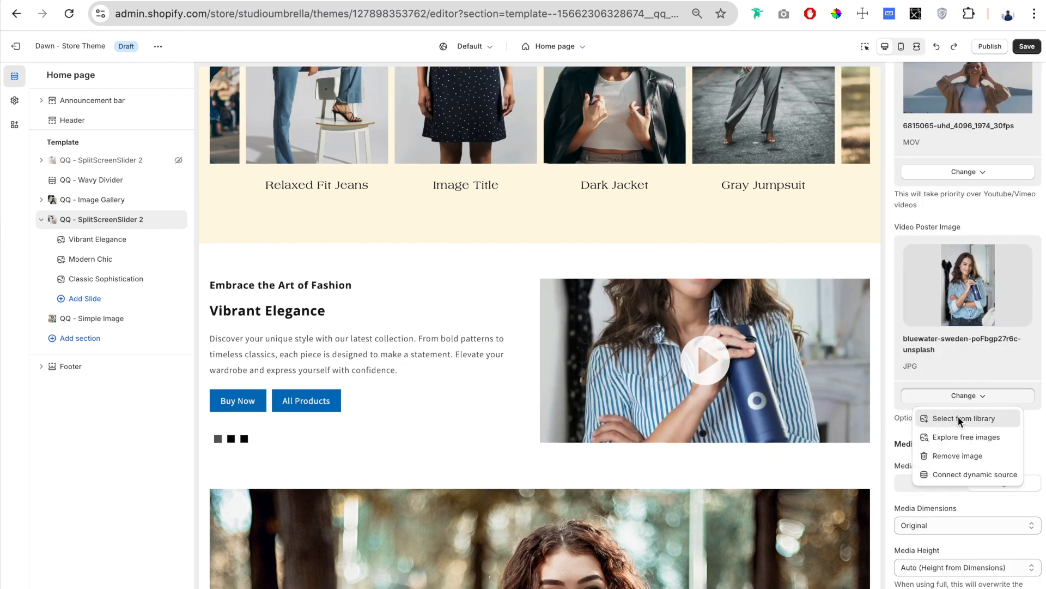
click(960, 418)
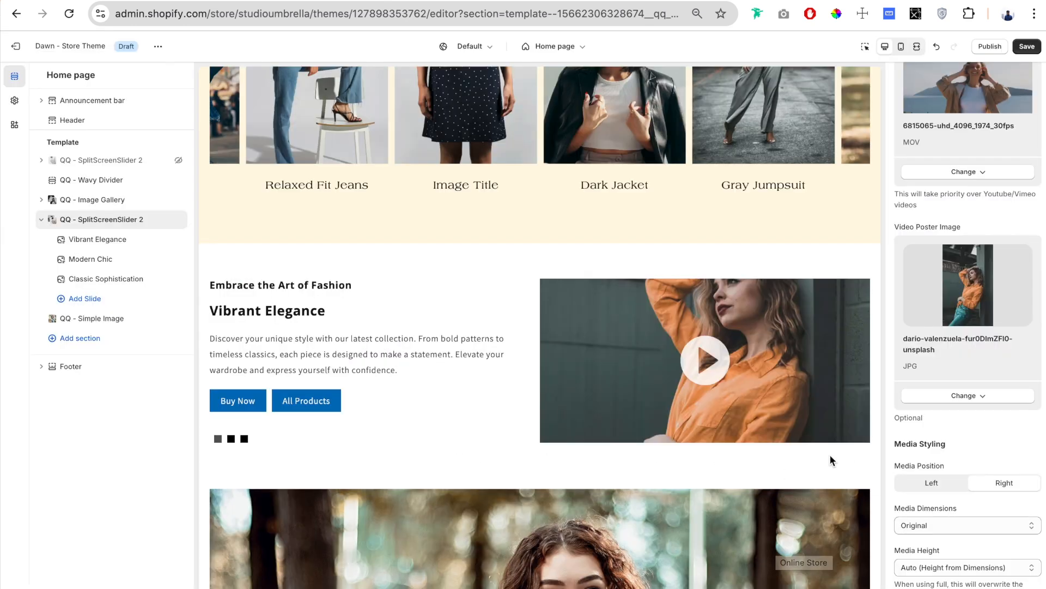
scroll(981, 404, down, 5)
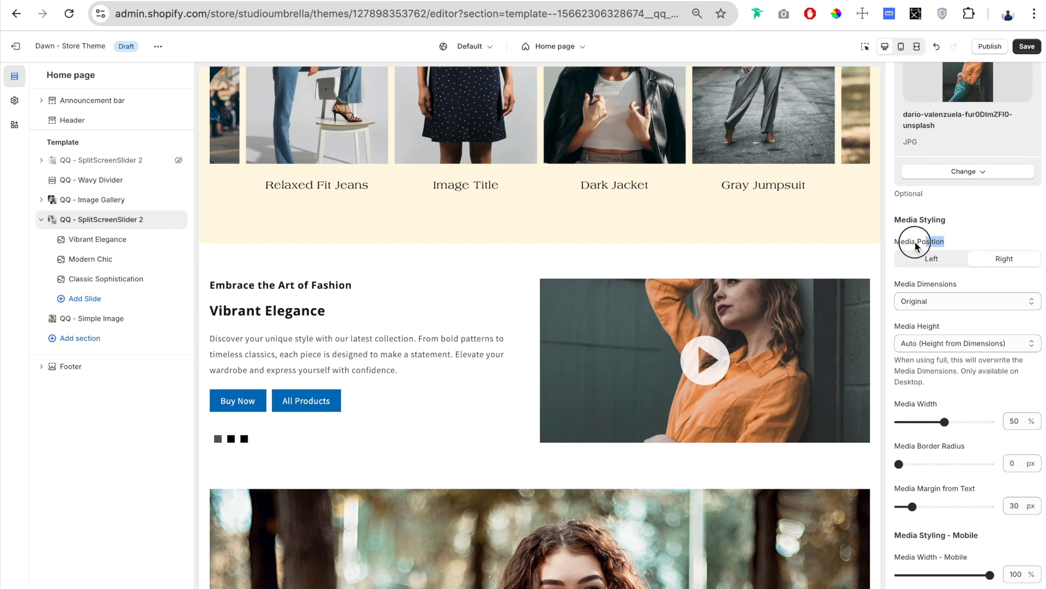
- Try the Left media position for the SplitScreenSlider 2 section and return it to Right
drag(916, 246, 895, 241)
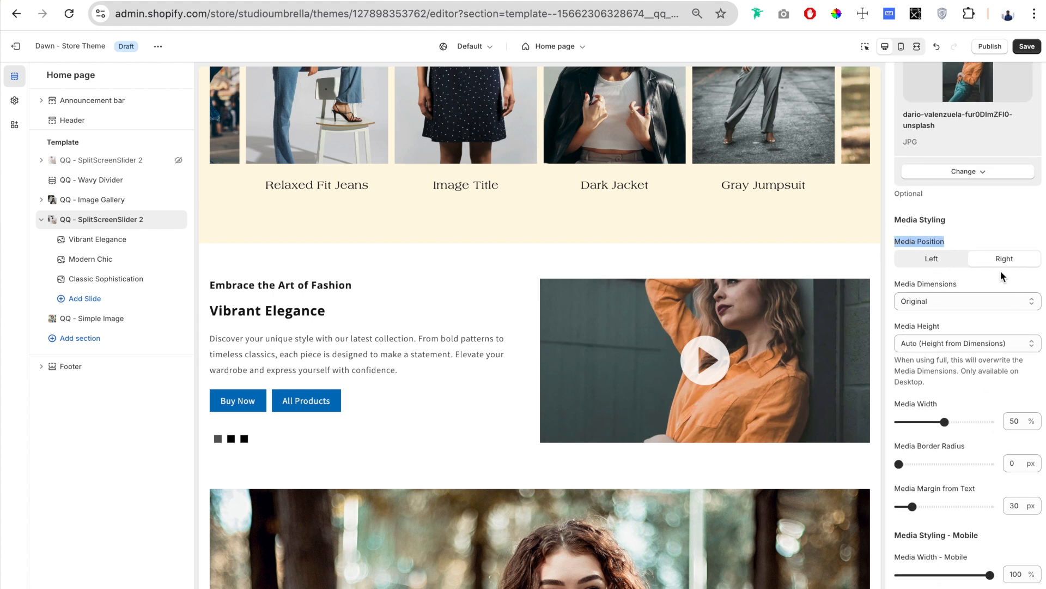
click(938, 261)
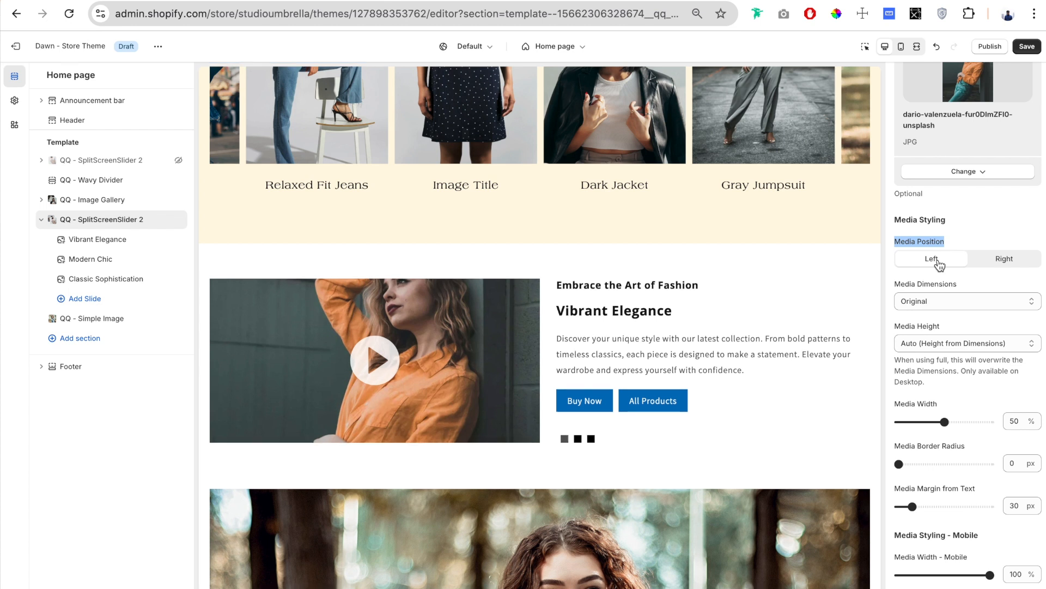
click(1014, 263)
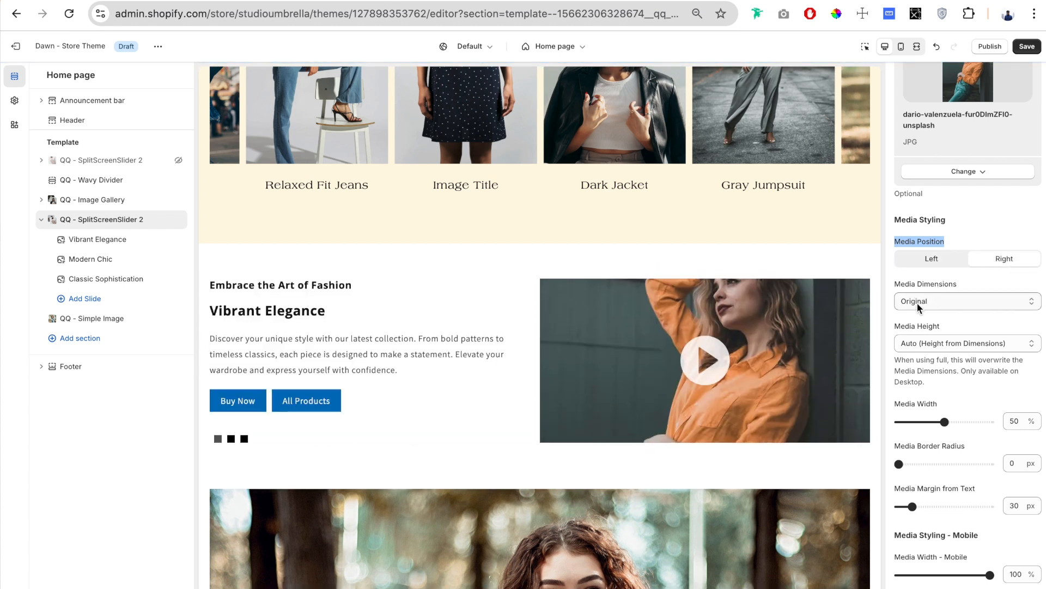
- Try the Landscape, Portrait, Horizontal (16x9) and Vertical (9x16) media dimensions and settle on Square
click(916, 302)
click(937, 310)
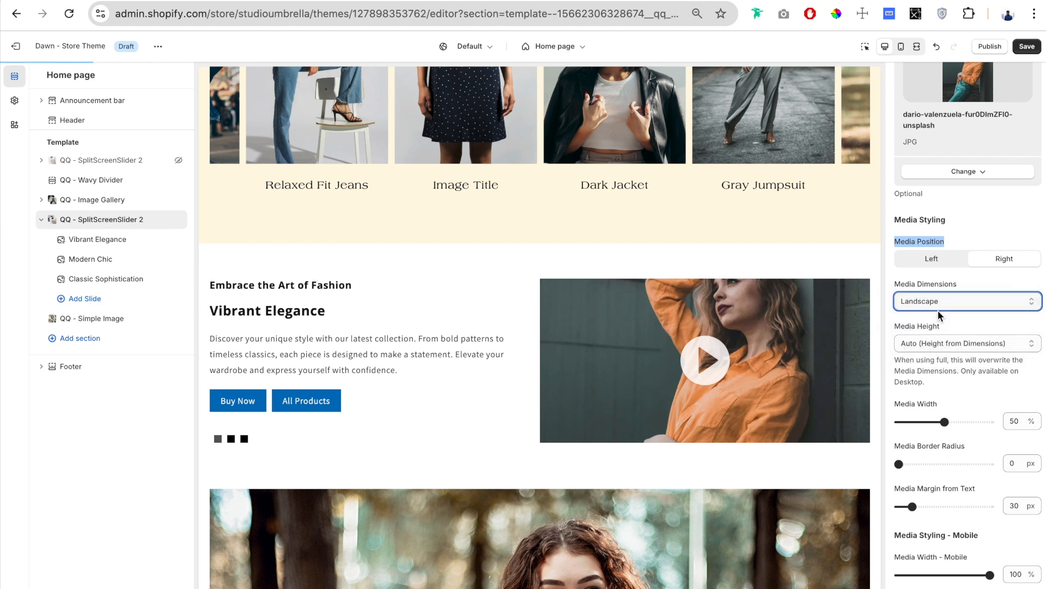
click(918, 303)
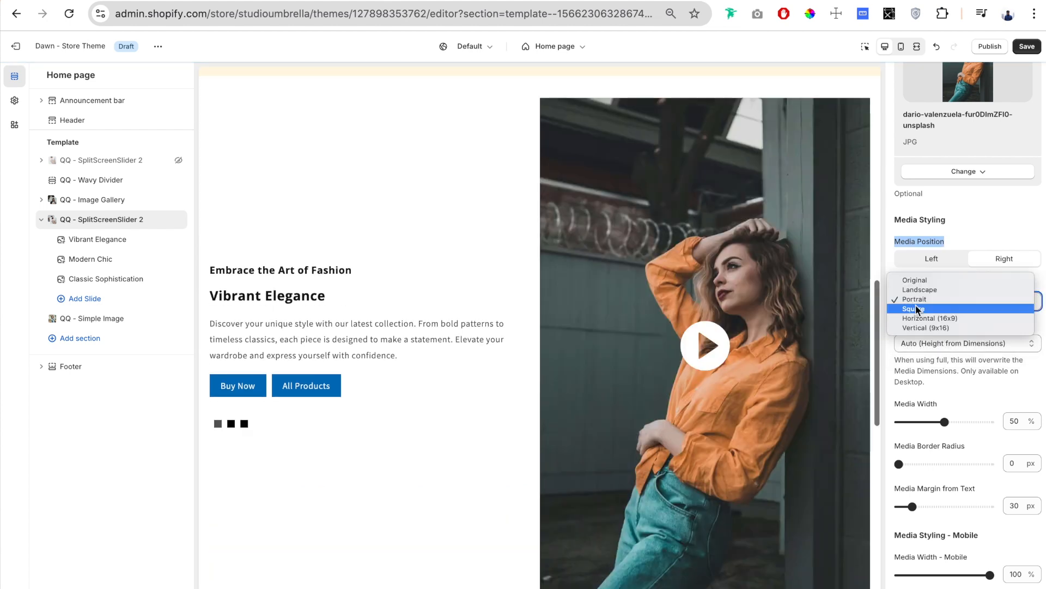
click(953, 318)
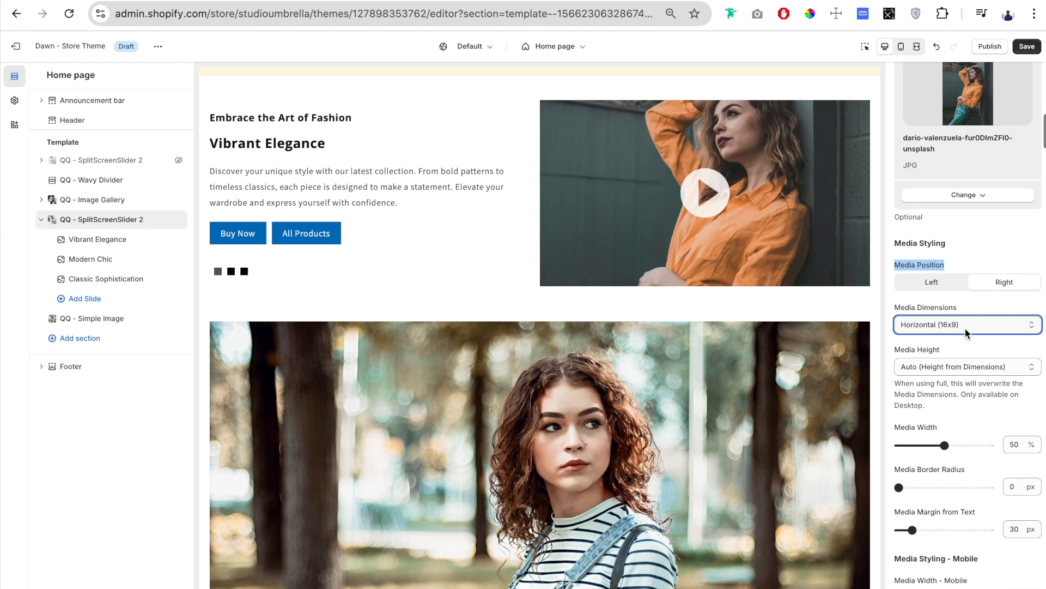
click(964, 327)
click(949, 334)
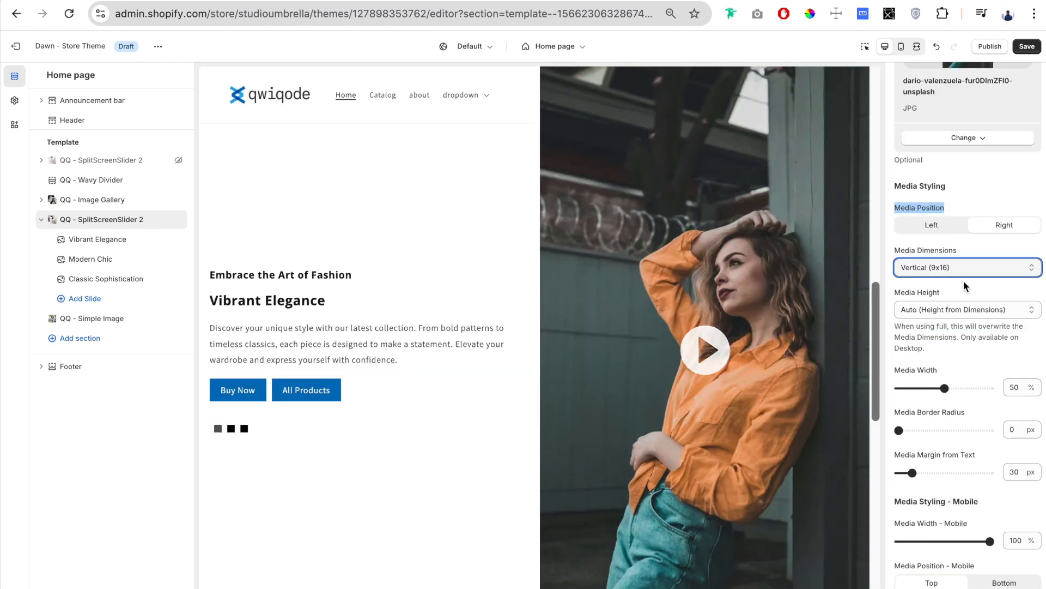
click(962, 270)
click(958, 245)
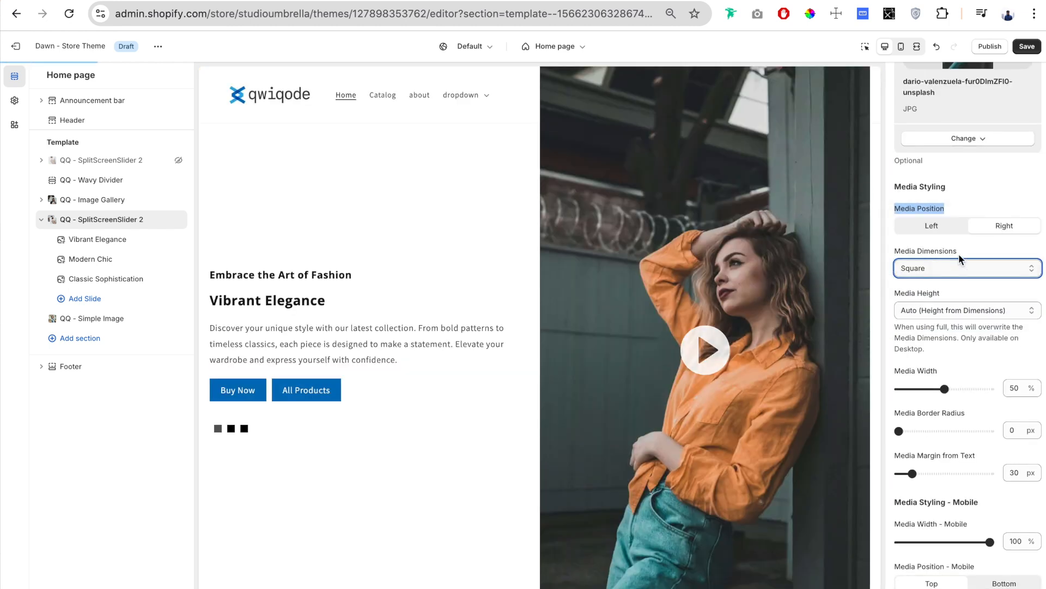
click(1019, 365)
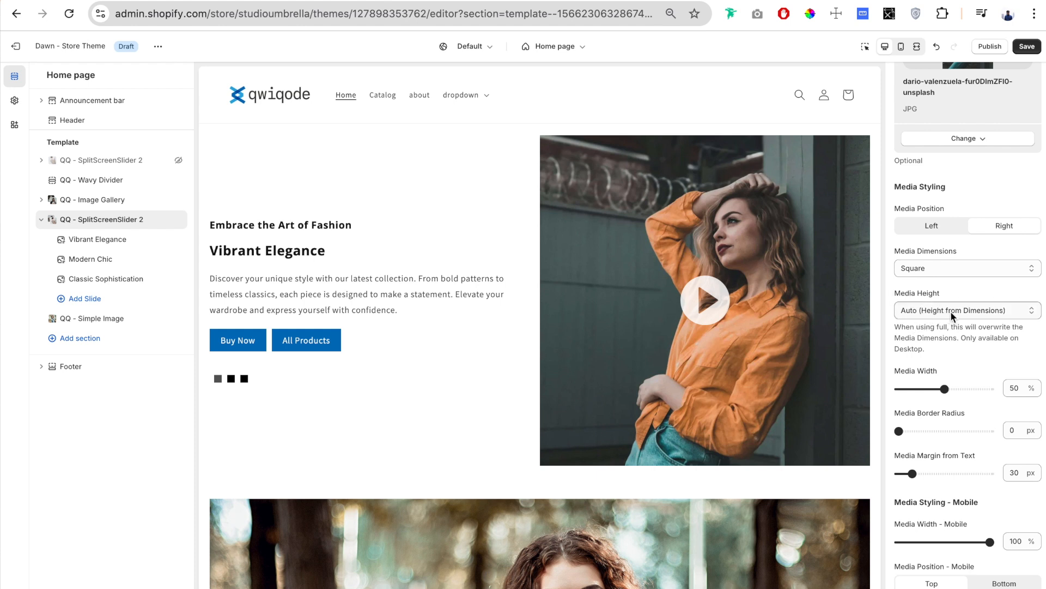
- Set Media Height to Full (Expand to 100% of column) and lengthen the Vibrant Elegance text block with repeated copies of its paragraph
click(966, 311)
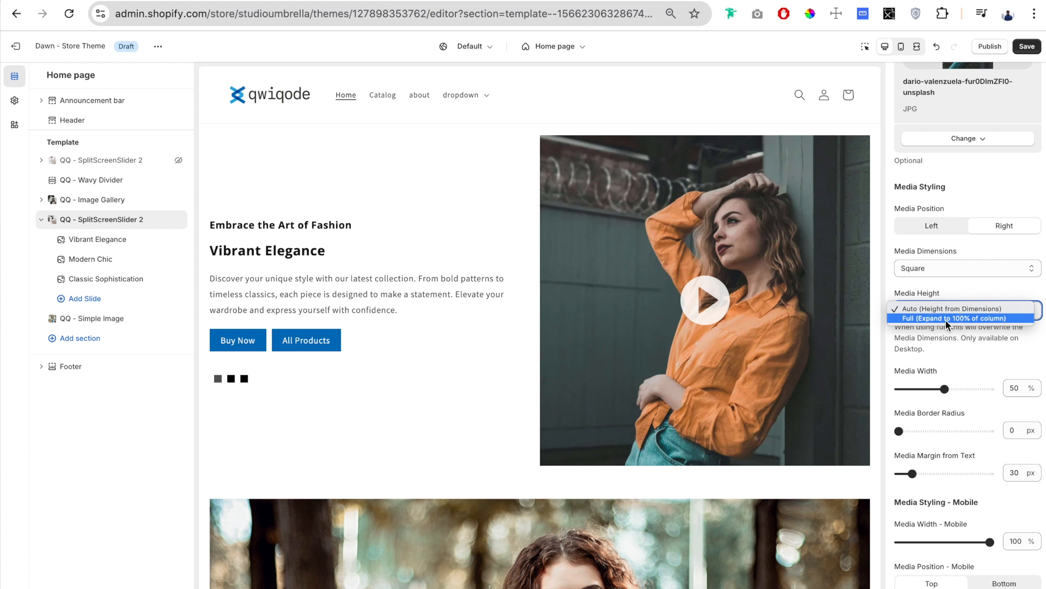
click(947, 319)
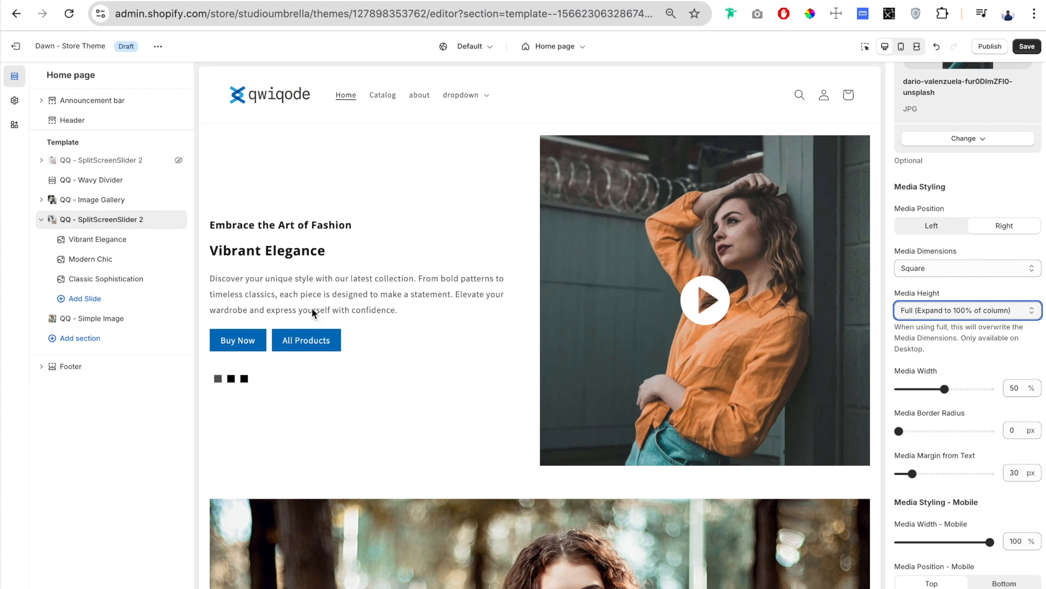
click(76, 239)
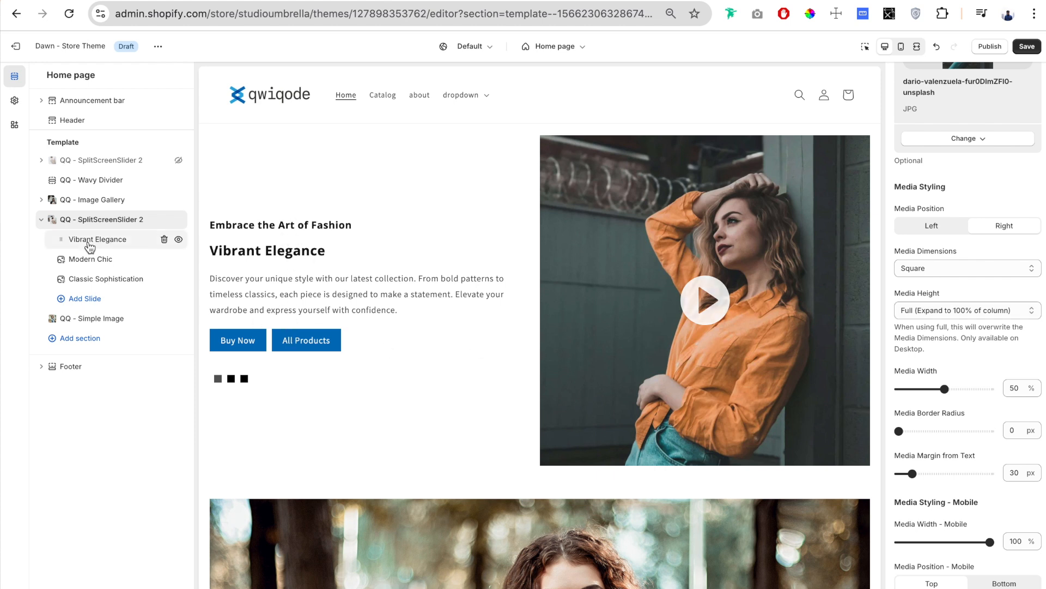
triple_click(969, 348)
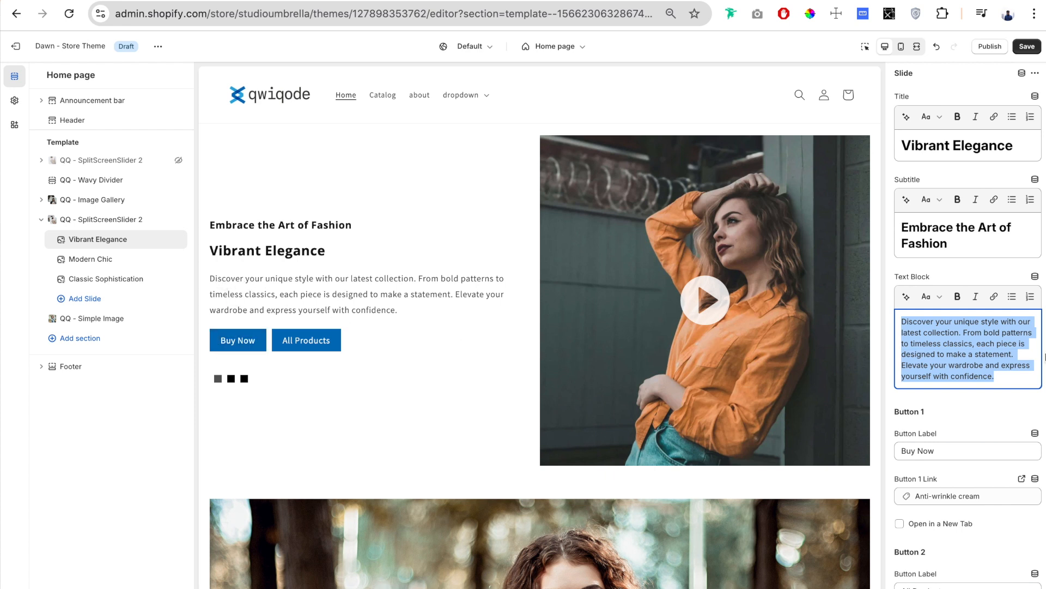
click(988, 359)
key(ctrl+a)
key(ctrl+c)
key(Right)
key(ctrl+v)
key(ctrl+v)
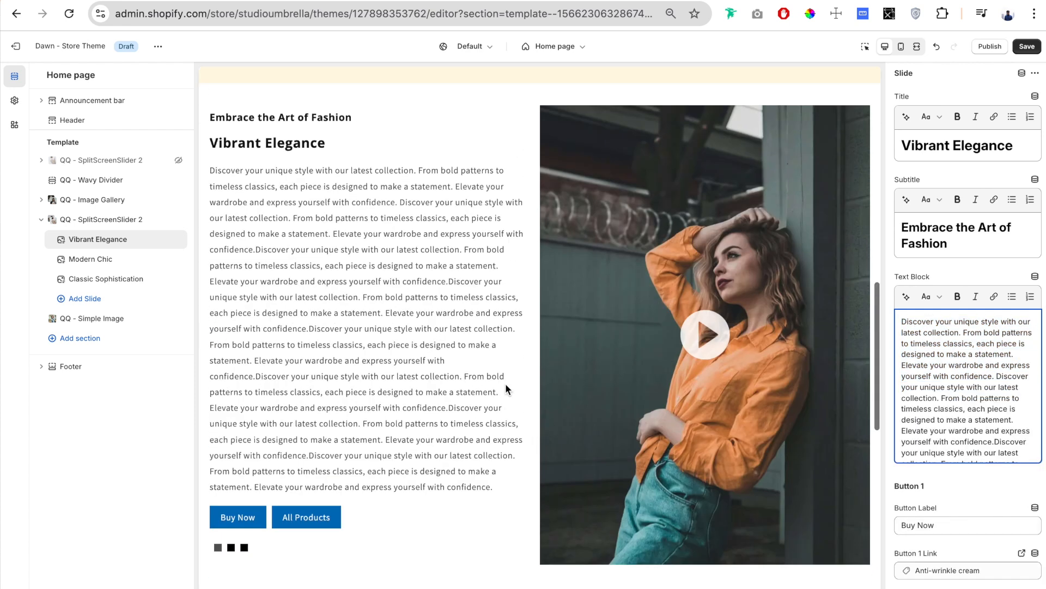
click(505, 384)
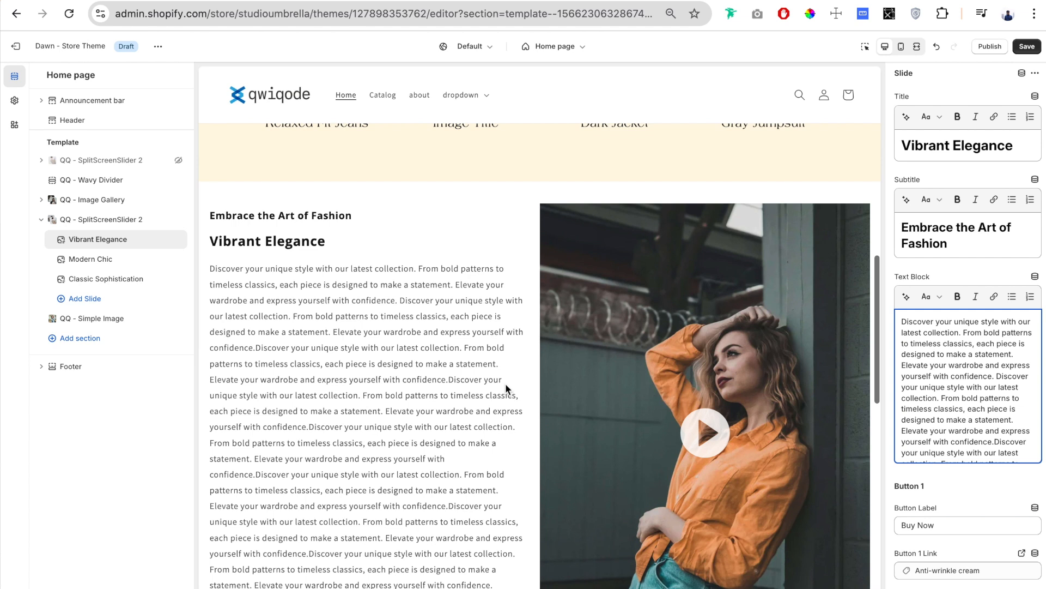
- Return Media Height to Auto (Height from Dimensions) and restore the Vibrant Elegance text block to its single original paragraph
drag(947, 350, 894, 352)
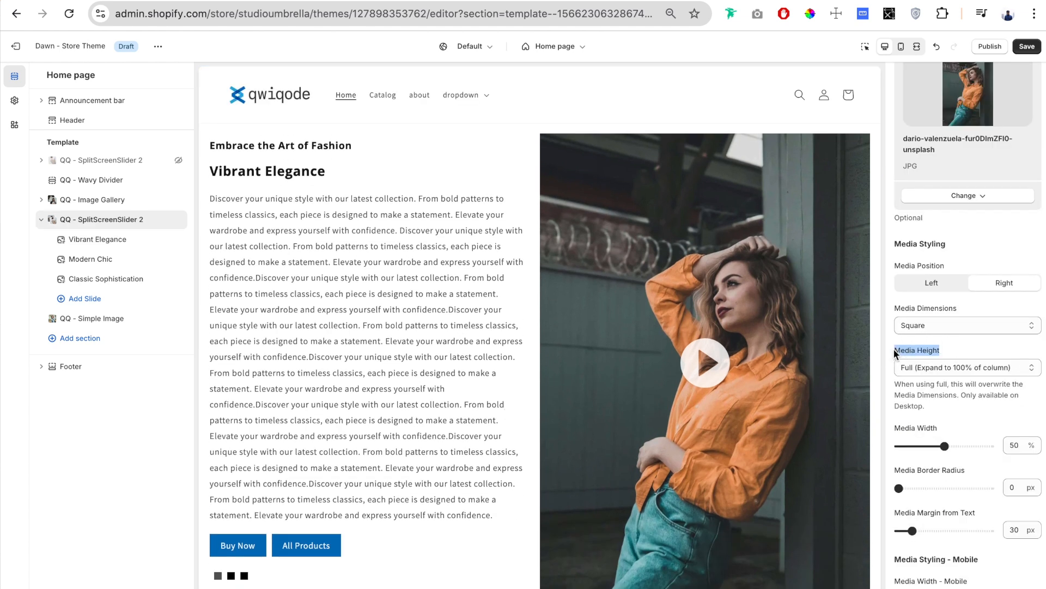
click(930, 367)
click(921, 326)
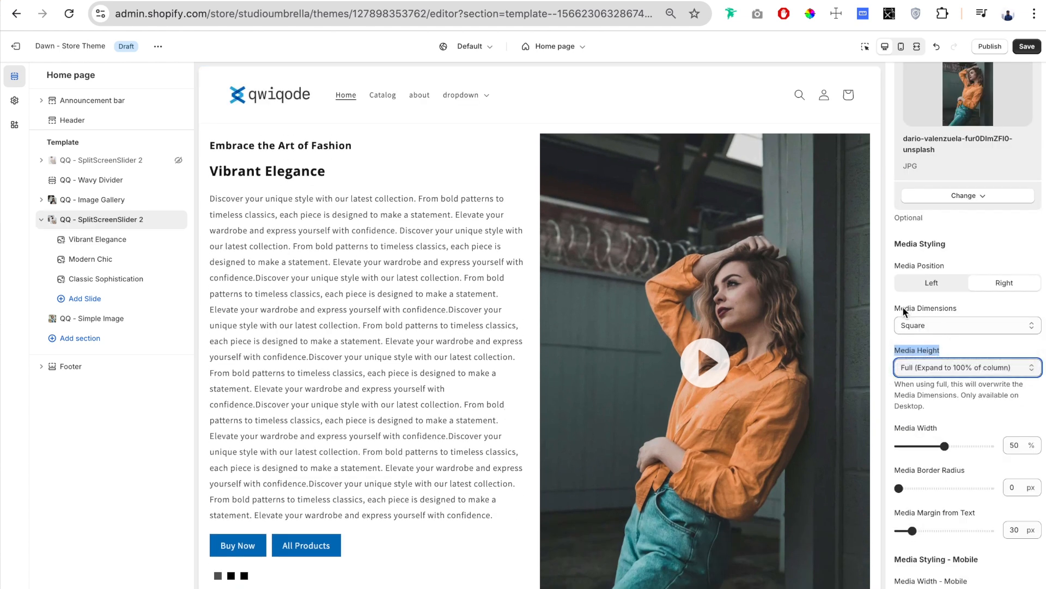
drag(903, 308, 975, 307)
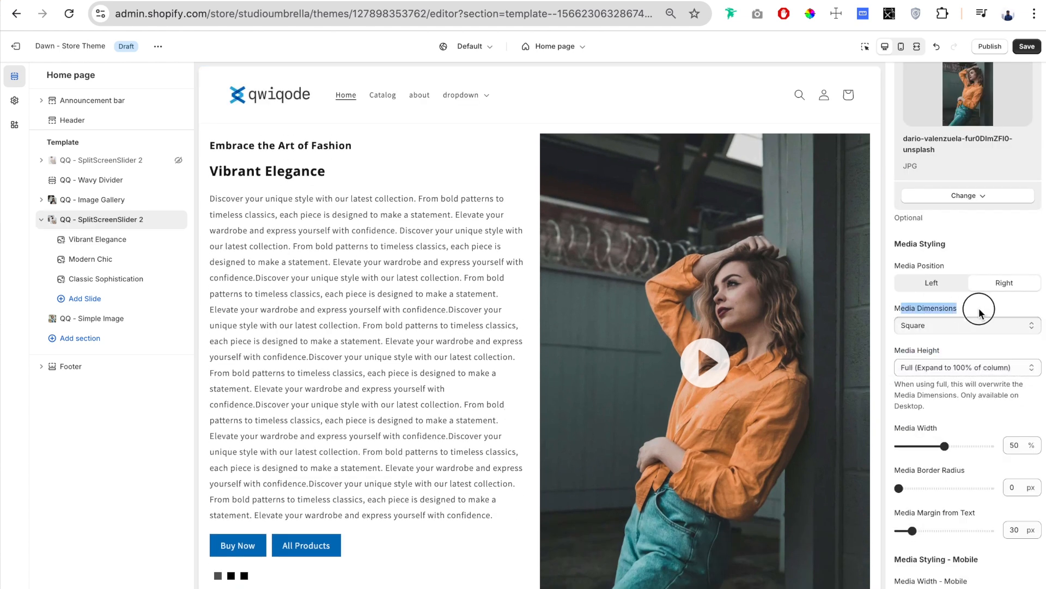
click(926, 367)
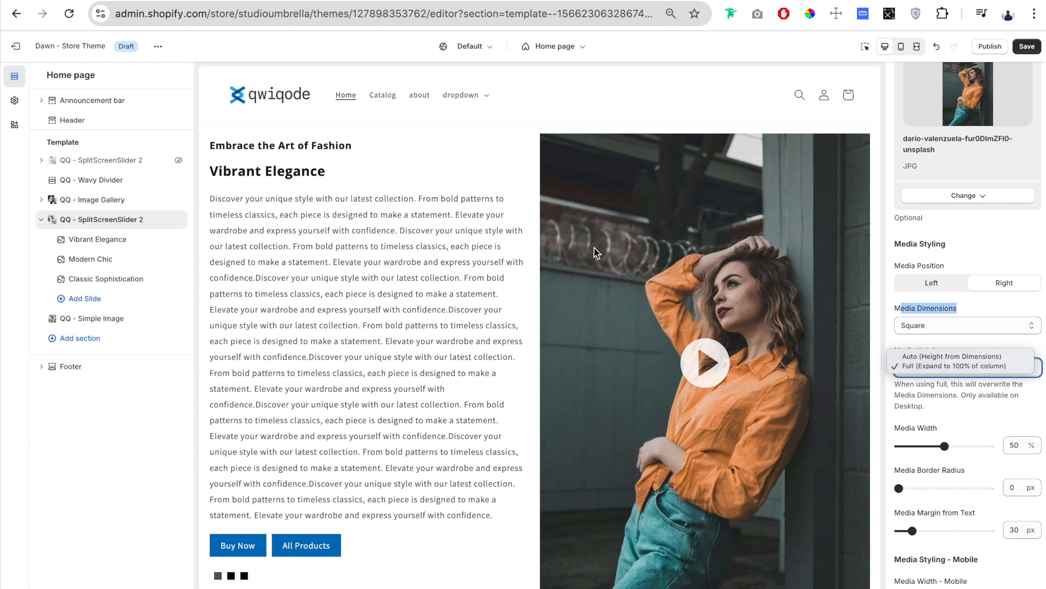
click(916, 355)
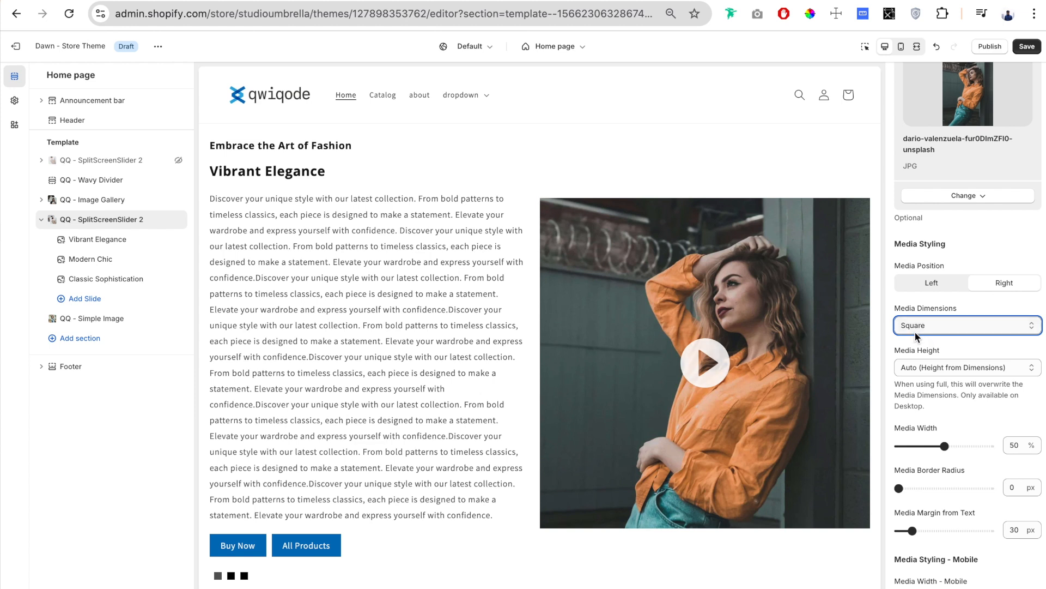
drag(957, 310, 895, 311)
click(896, 311)
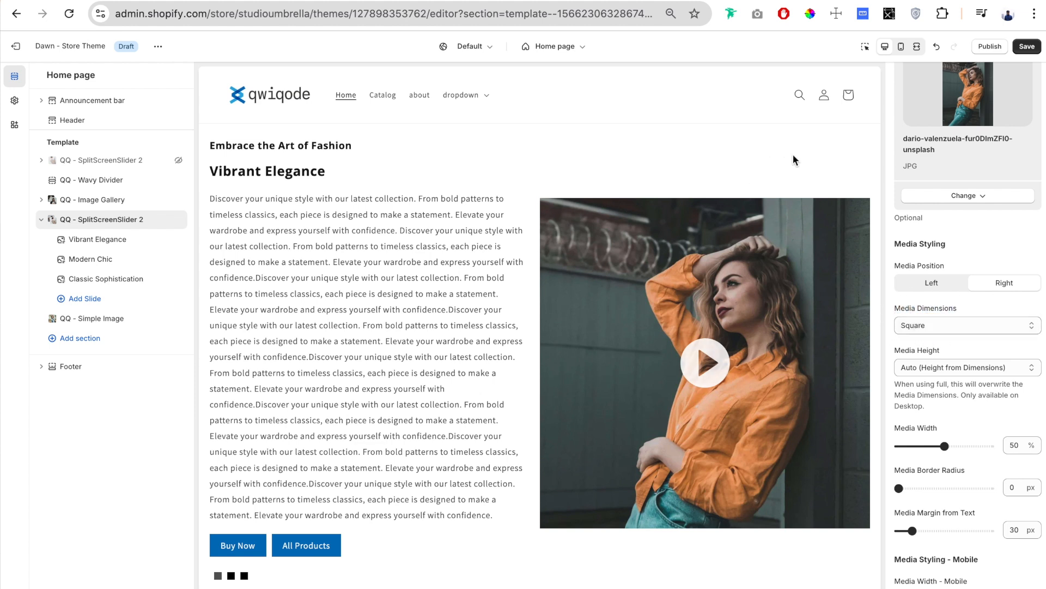
click(661, 340)
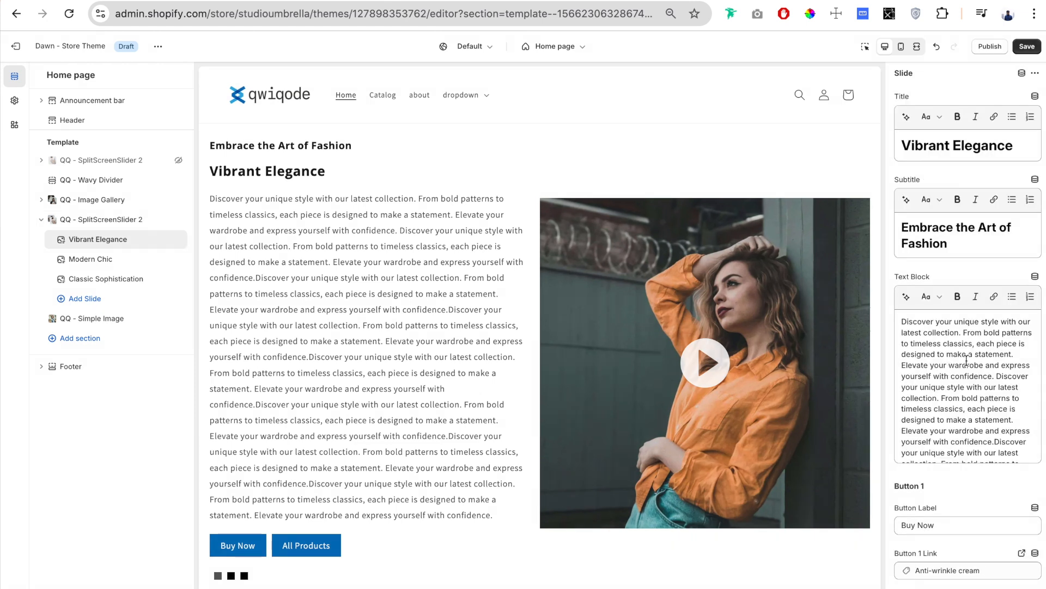
scroll(956, 206, down, 2)
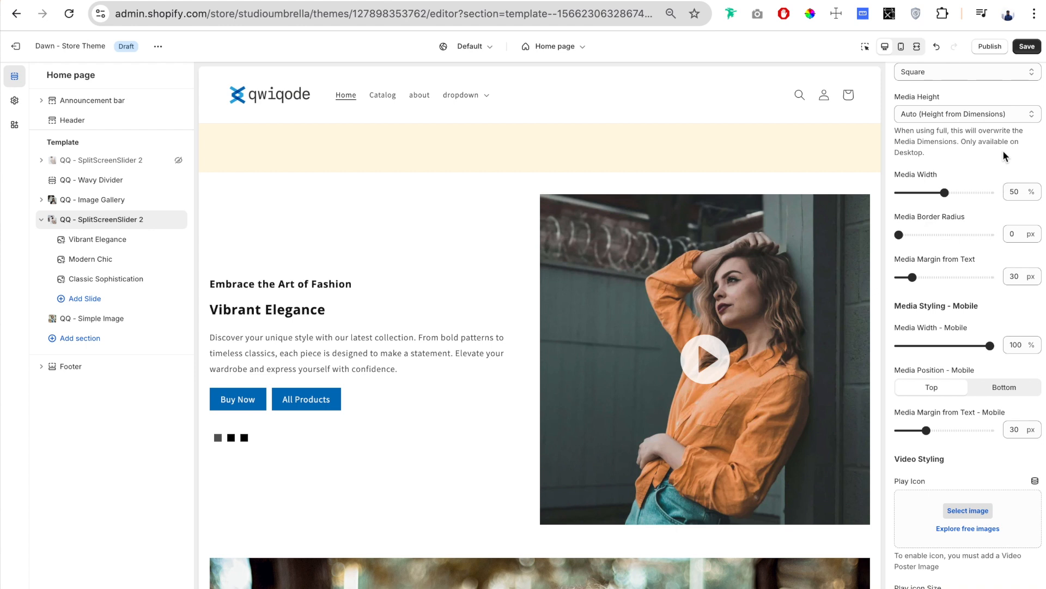
- Set the section's Media Width to 60% and its Media Border Radius to 100 px
mouse_move(943, 193)
mouse_down()
mouse_move(934, 192)
mouse_move(954, 193)
mouse_up()
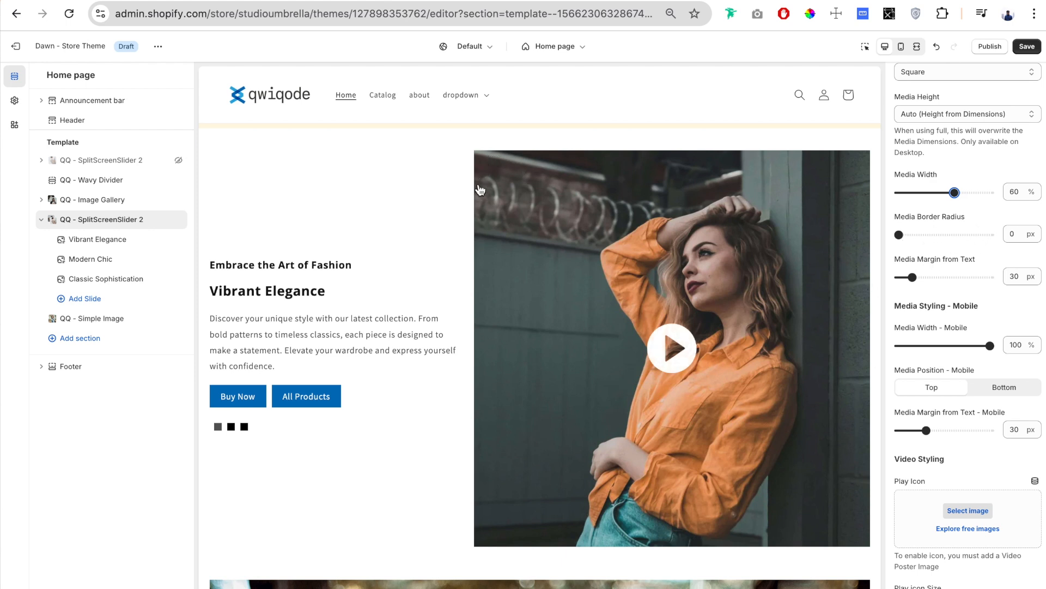
drag(901, 234, 927, 234)
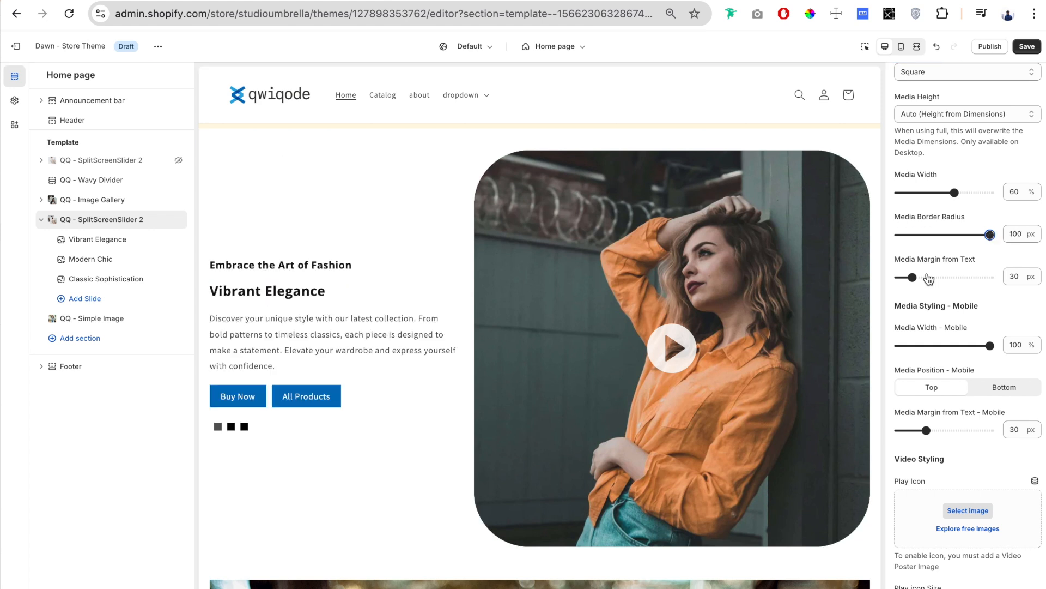
- Try a Media Margin from Text of 90 px and settle on 20 px
scroll(928, 279, down, 1)
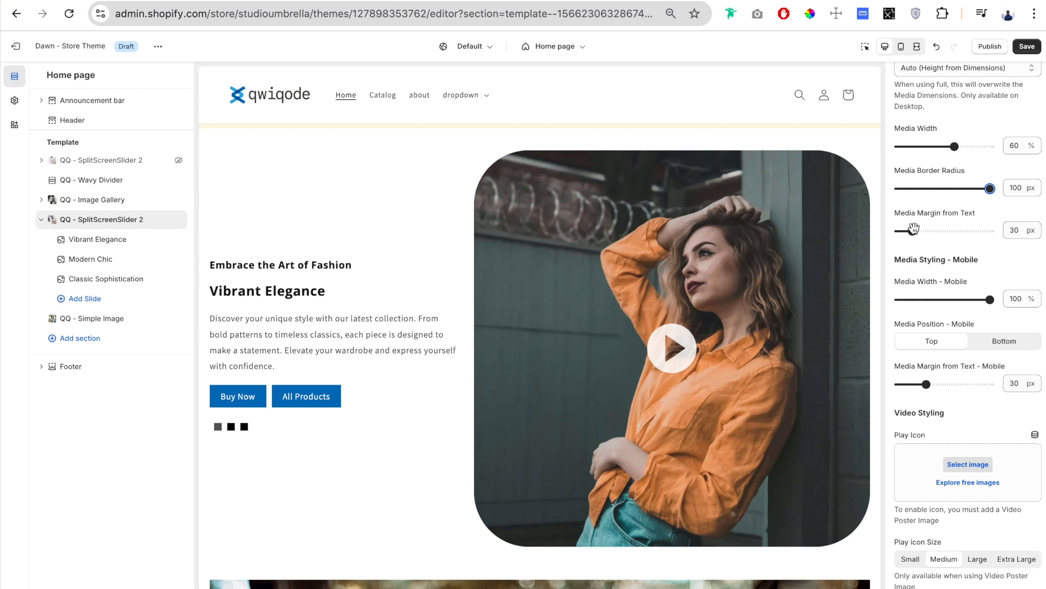
drag(912, 231, 941, 231)
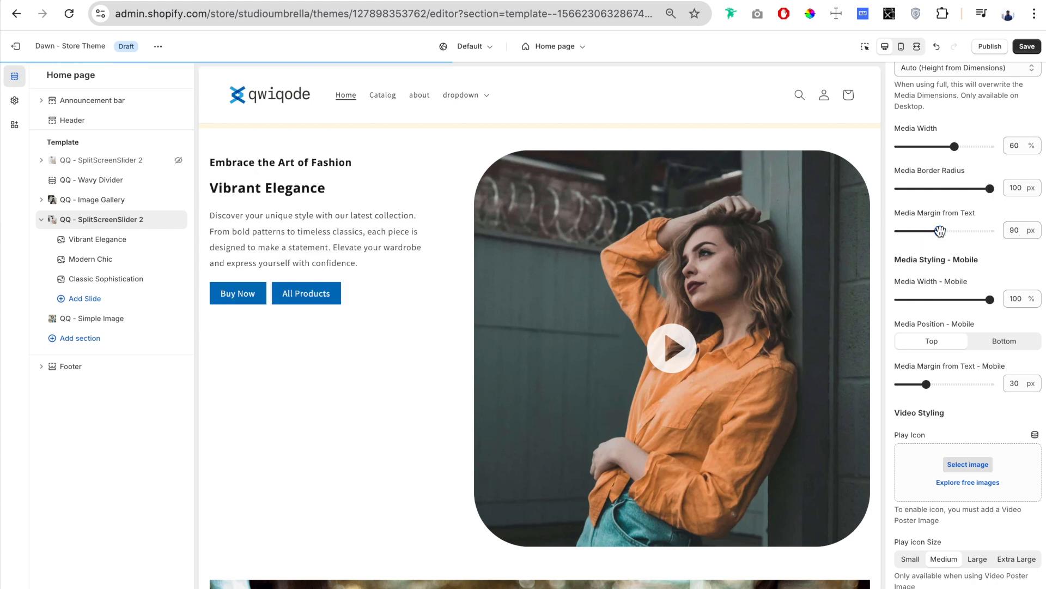
drag(940, 231, 908, 231)
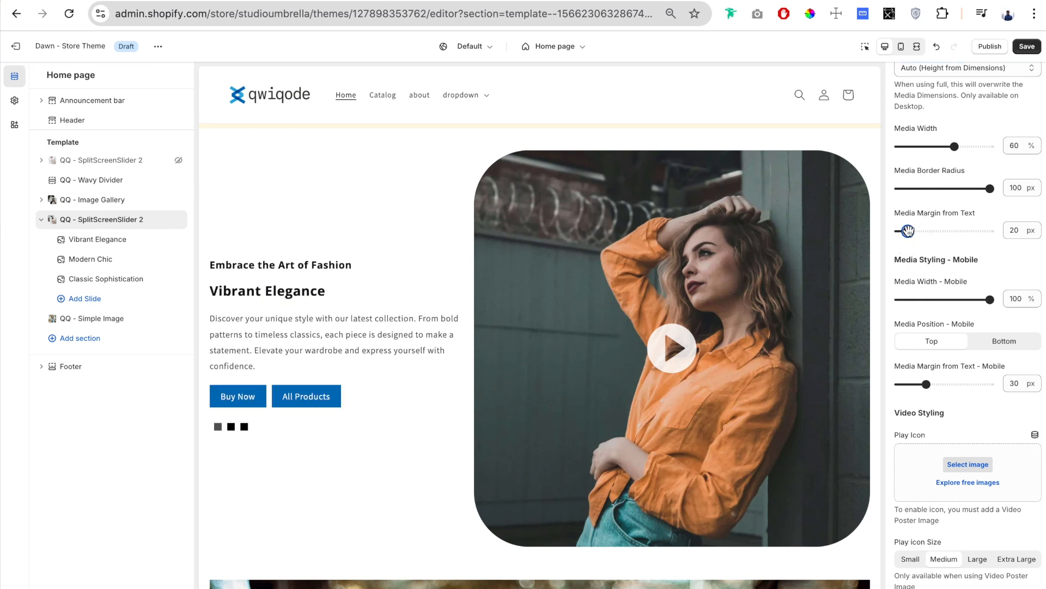
- In the mobile preview, try out Media Width - Mobile and switch Media Position - Mobile to Bottom and back to Top
scroll(939, 223, down, 3)
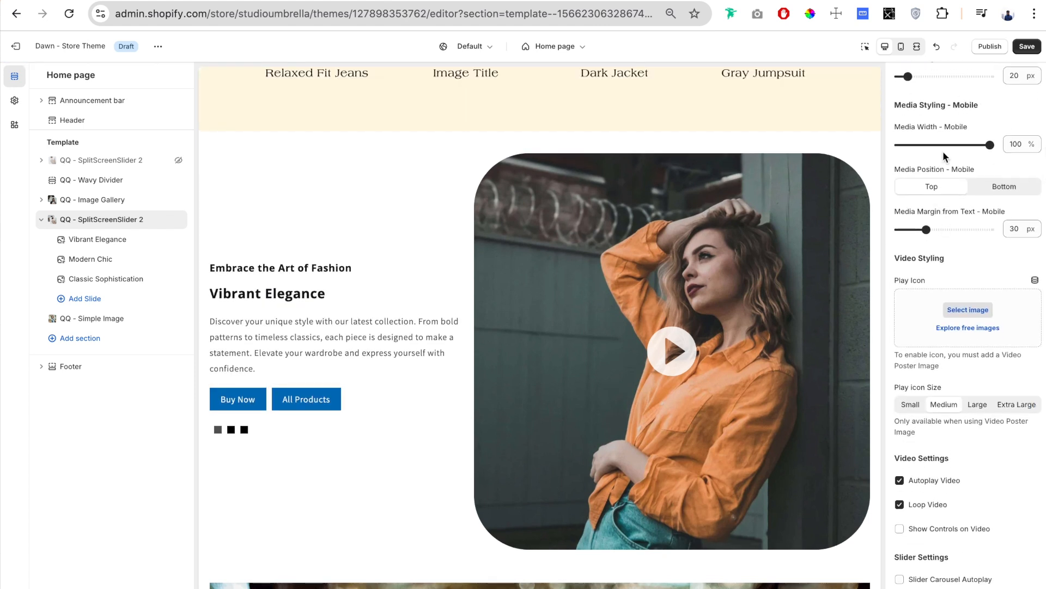
click(901, 47)
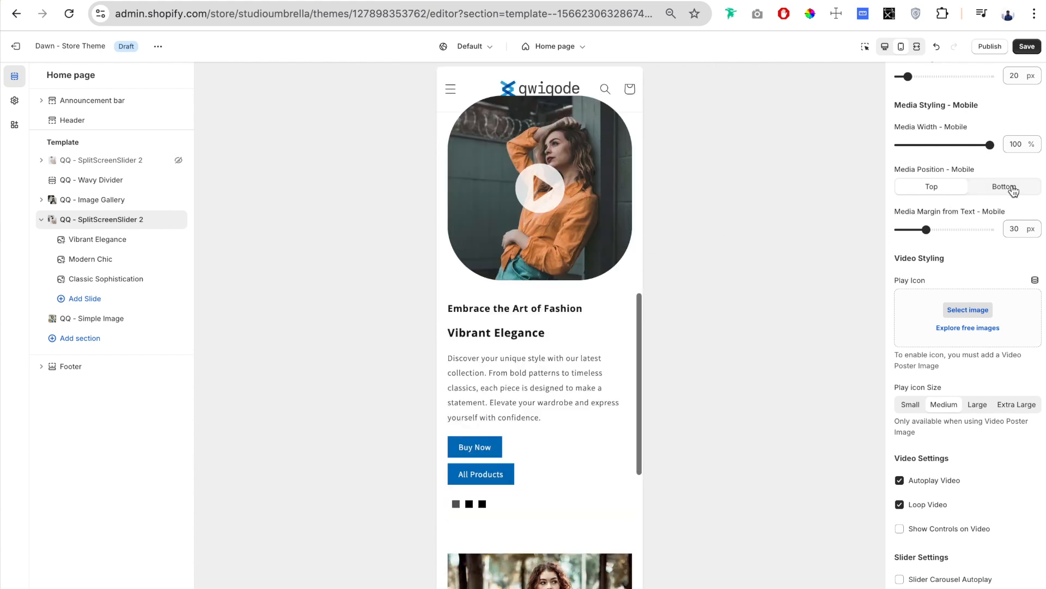
mouse_move(988, 145)
mouse_down()
mouse_move(959, 144)
mouse_move(1003, 144)
mouse_up()
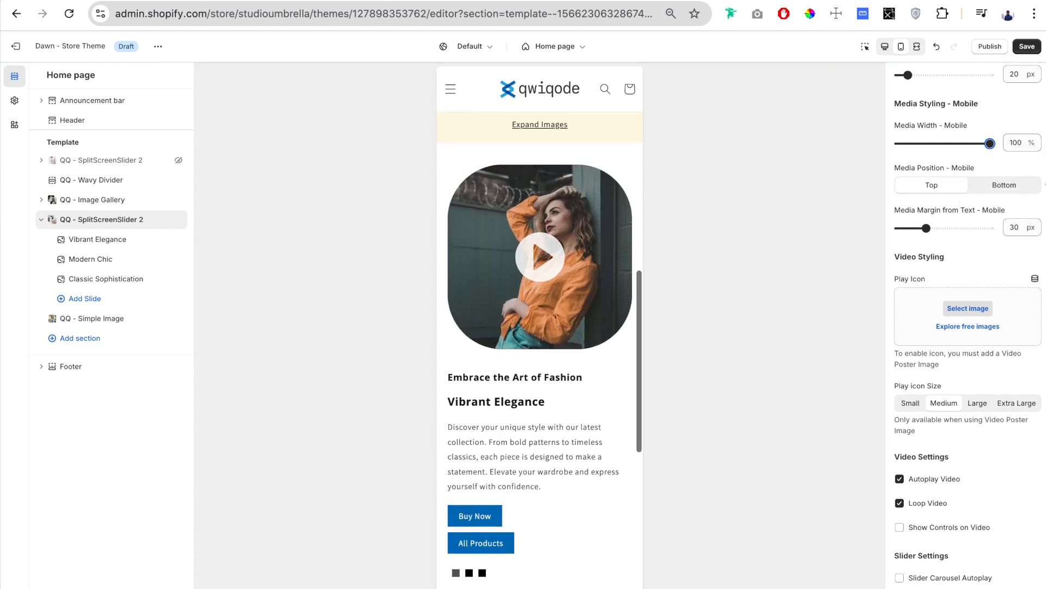
click(1015, 188)
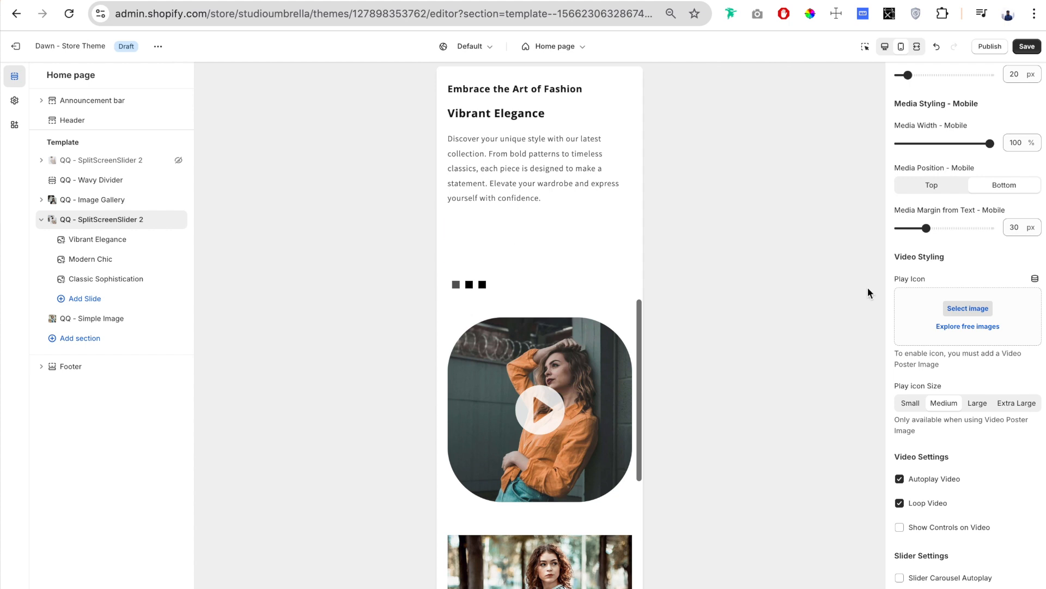
click(932, 187)
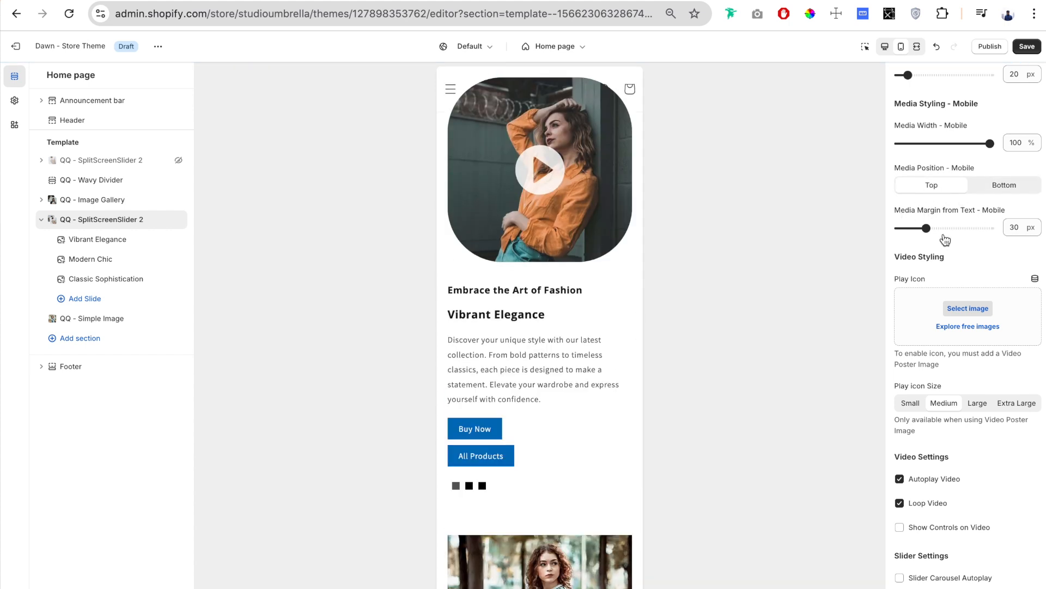
- Increase the Media Margin from Text - Mobile and return to the desktop preview
drag(926, 229, 938, 228)
click(885, 46)
- Examine the Play Icon setting under Video Styling and its note about the video poster image
scroll(960, 245, down, 4)
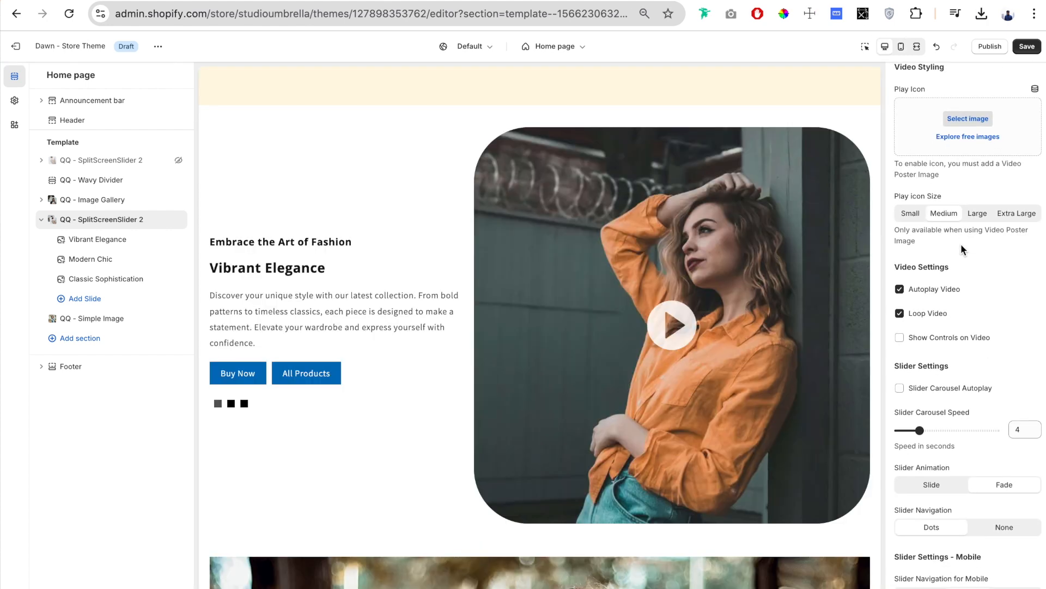
triple_click(899, 89)
drag(940, 175, 933, 173)
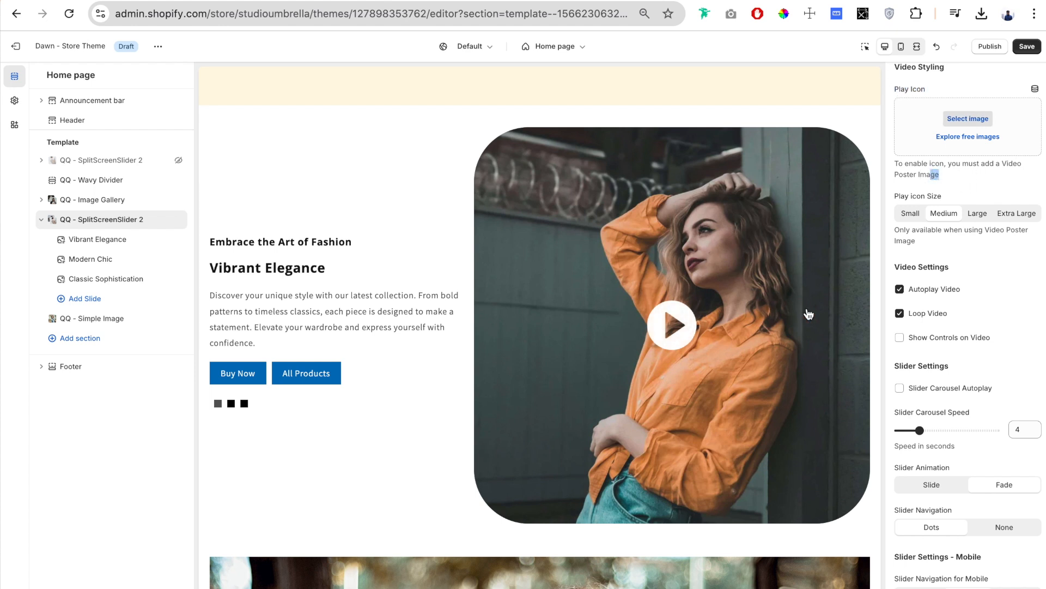
- Set the Play Icon under Video Styling to the green play PNG from the store's files
click(982, 183)
click(968, 119)
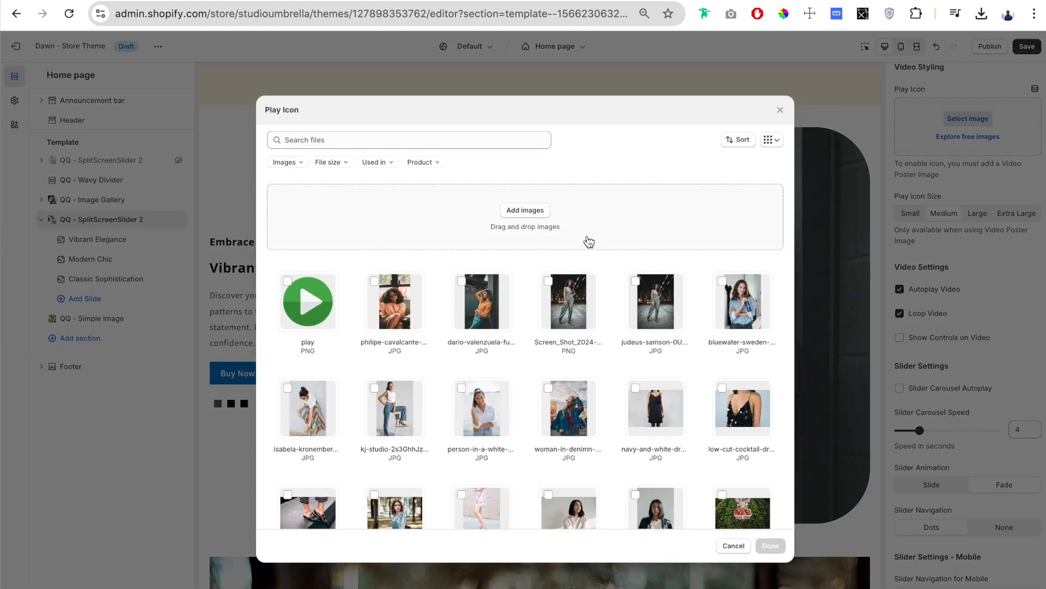
click(311, 305)
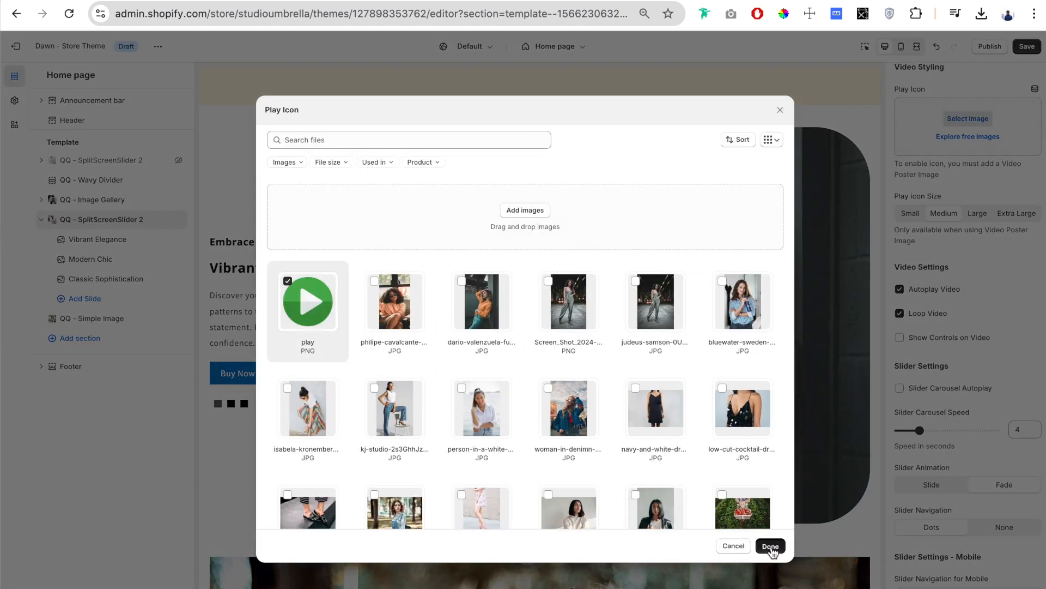
click(771, 546)
- Try the Small and Extra Large options for Play icon Size and return to Medium
scroll(937, 275, down, 2)
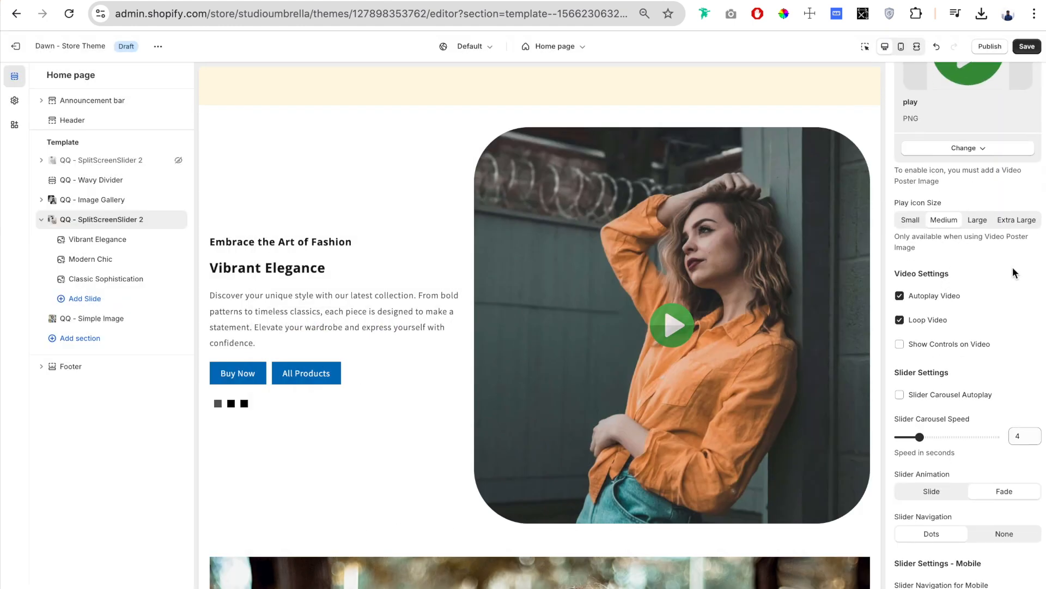
click(913, 223)
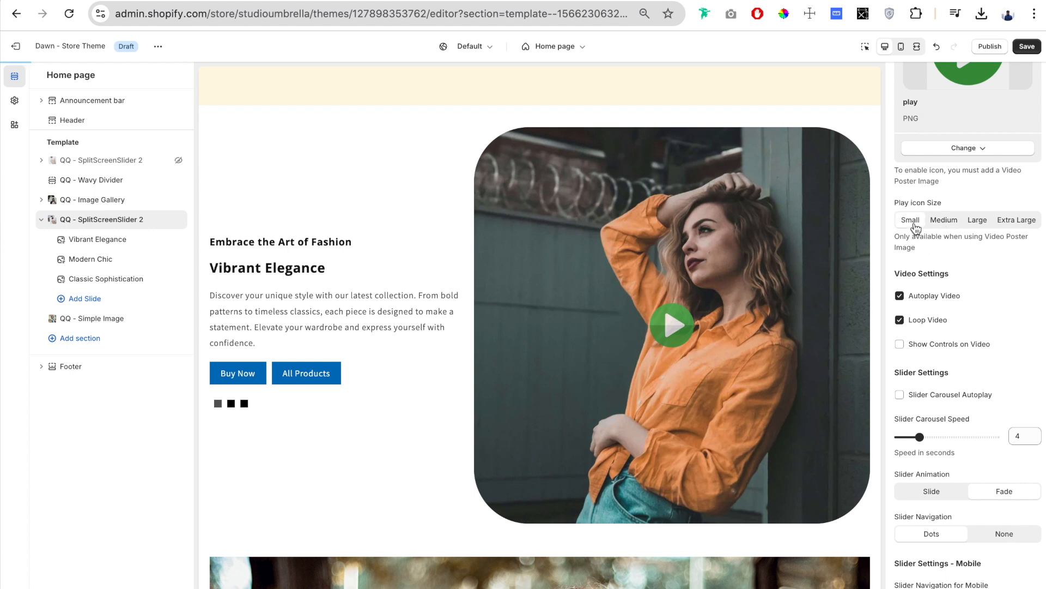
click(1009, 225)
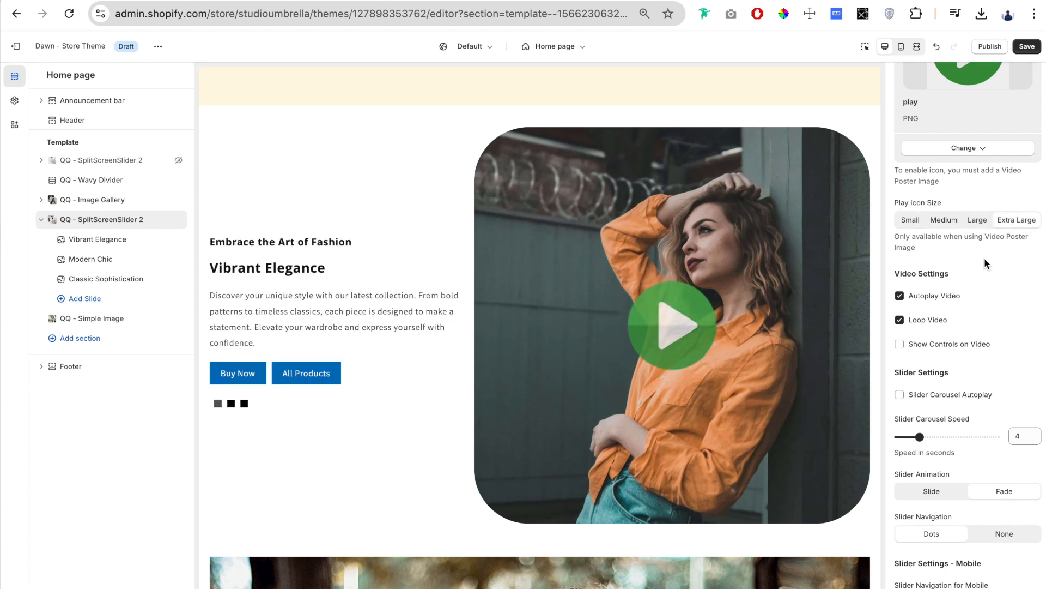
click(945, 224)
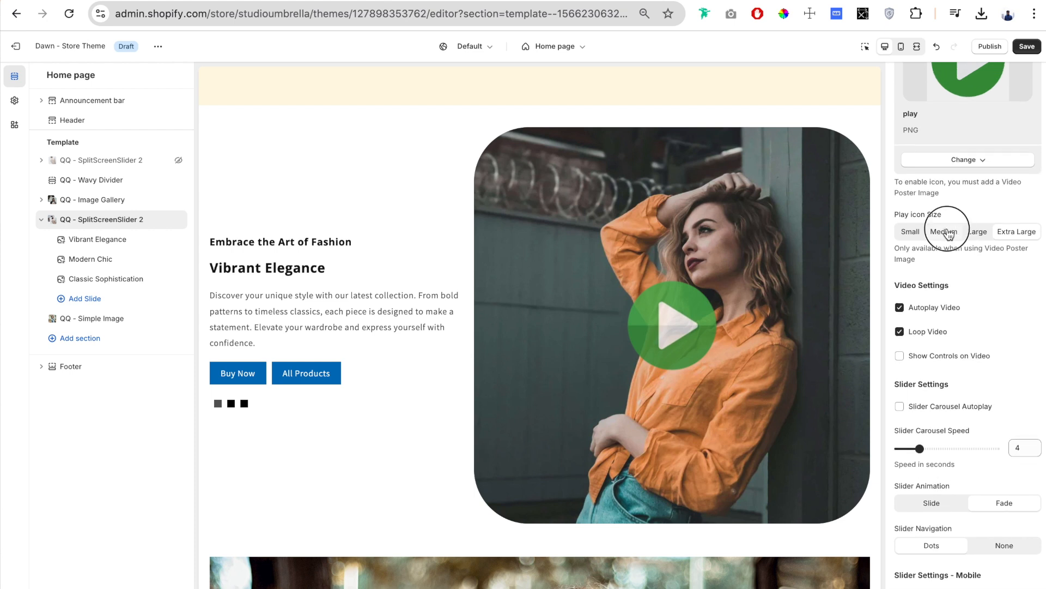
- Review the Video Settings and start the slider video from its play icon in the preview
scroll(891, 256, down, 2)
scroll(916, 125, down, 3)
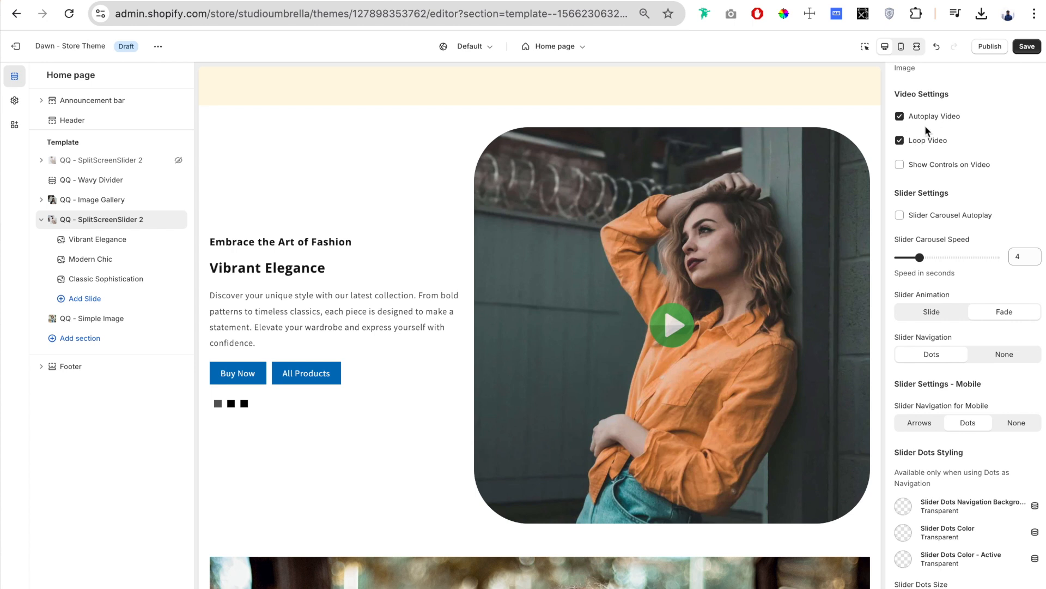
scroll(921, 134, up, 1)
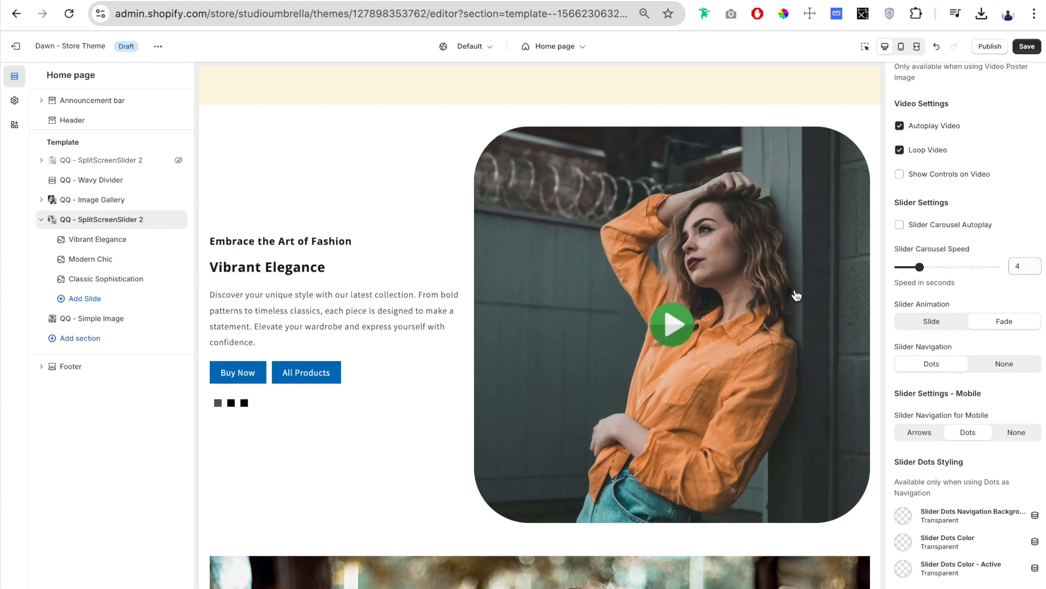
click(772, 297)
- Remove the Video Poster Image from the section
scroll(898, 278, up, 2)
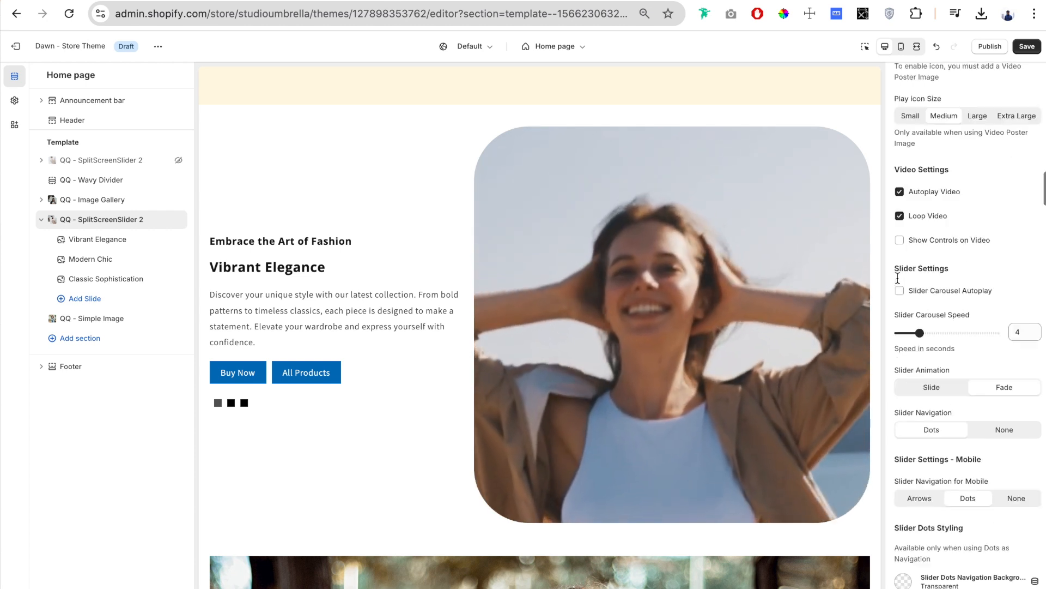
scroll(898, 278, up, 10)
scroll(995, 393, down, 3)
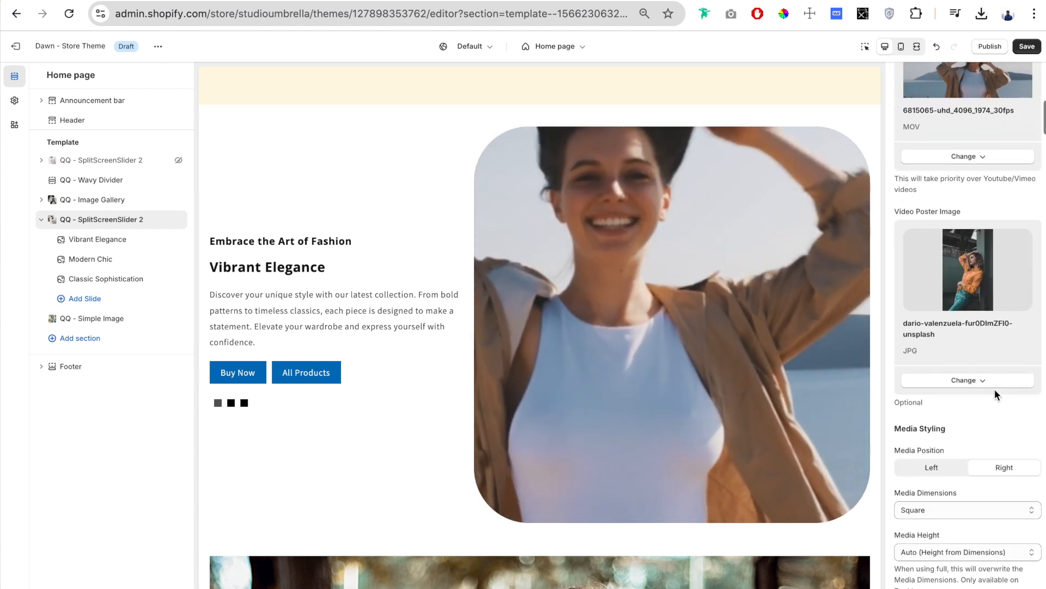
click(981, 383)
click(972, 439)
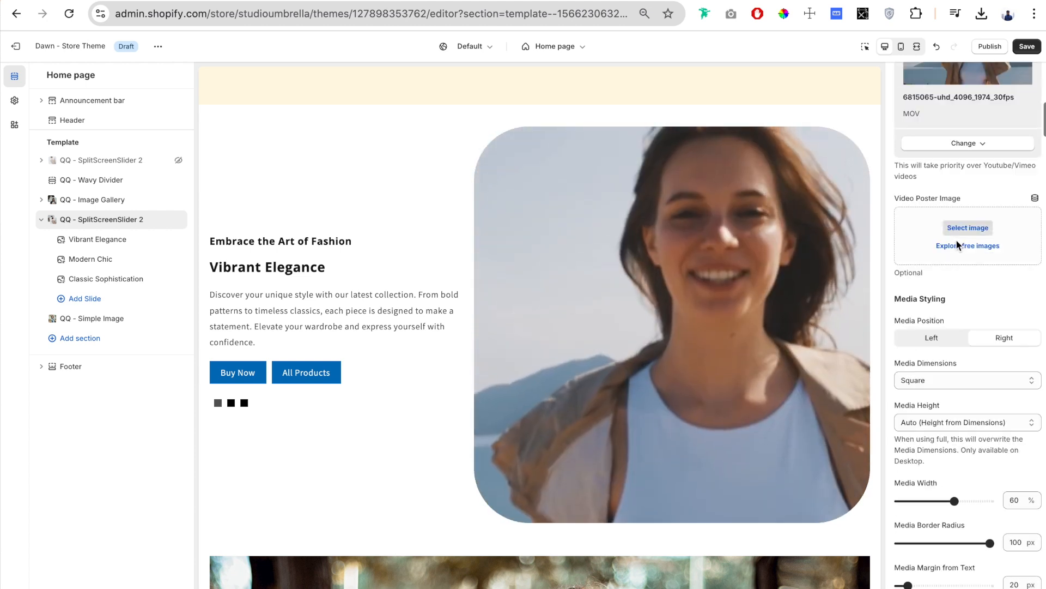
- Under Video Settings, turn Loop Video off and back on
scroll(956, 240, down, 15)
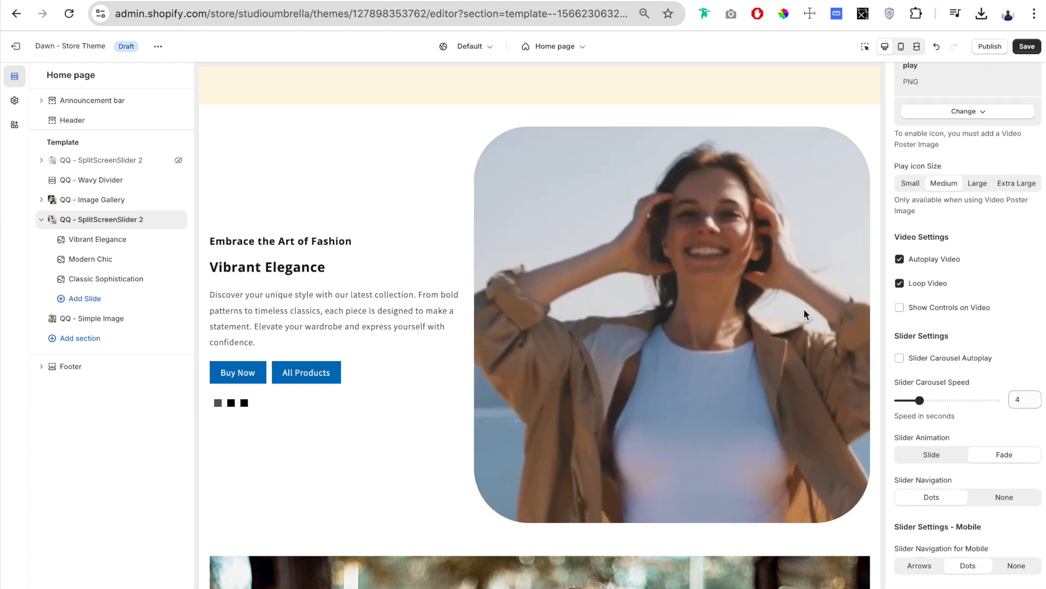
scroll(923, 167, down, 3)
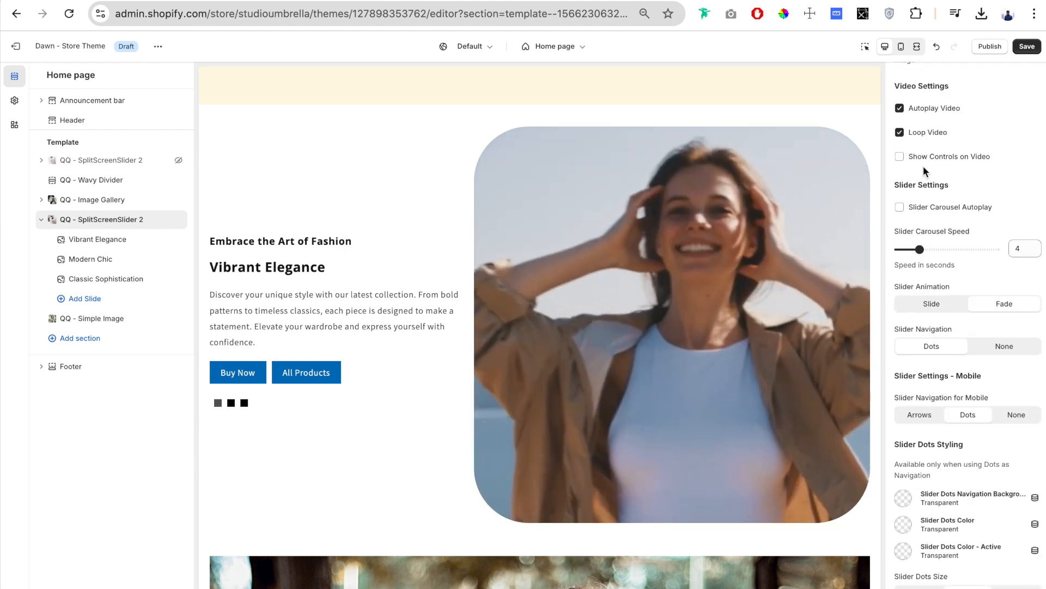
click(899, 133)
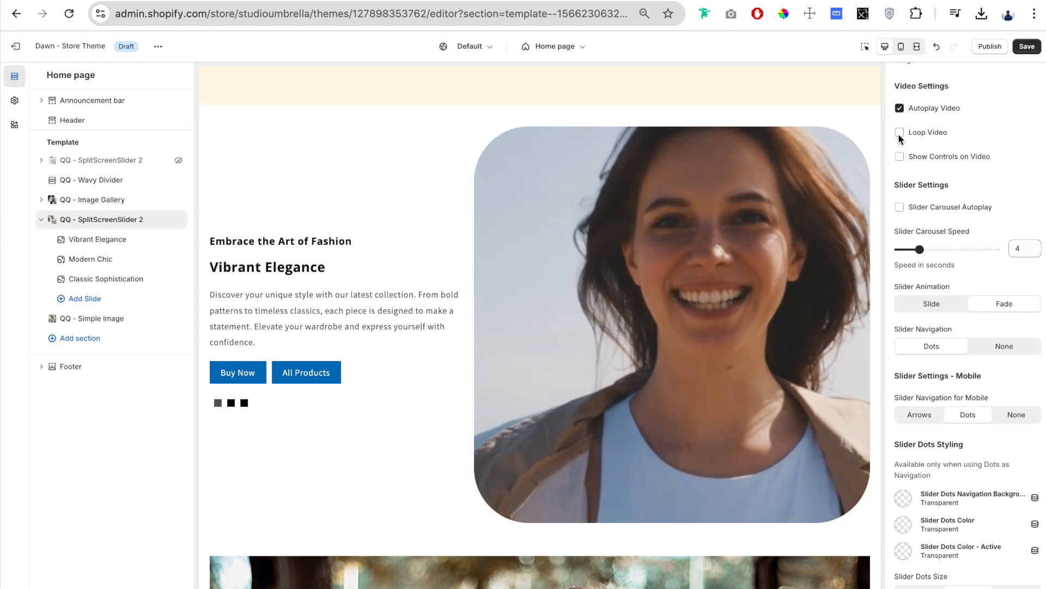
click(899, 132)
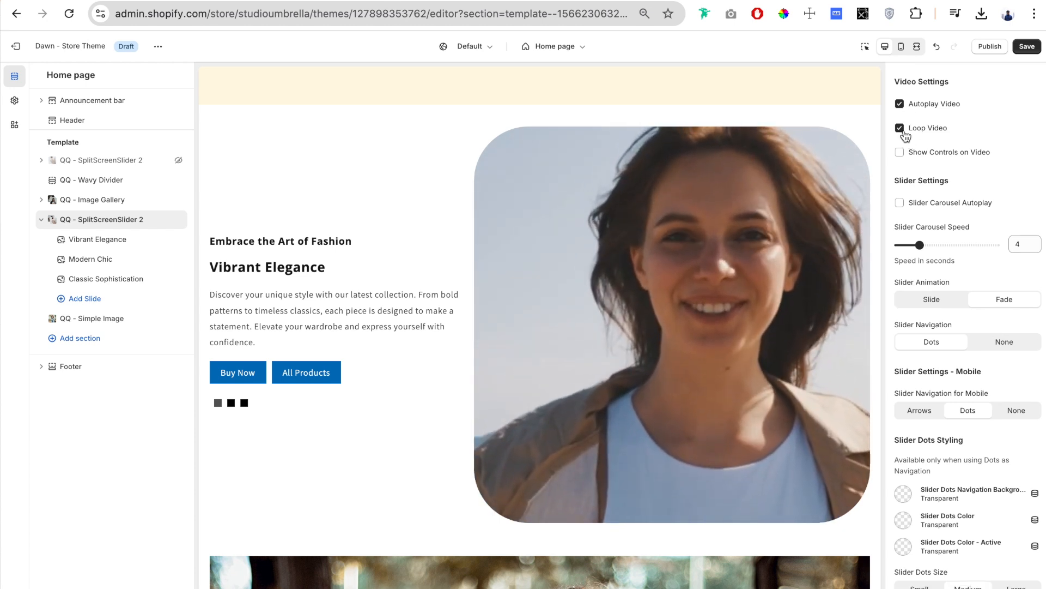
- Turn on Show Controls on Video, try the player controls in the preview, and turn the option off again
scroll(916, 131, down, 1)
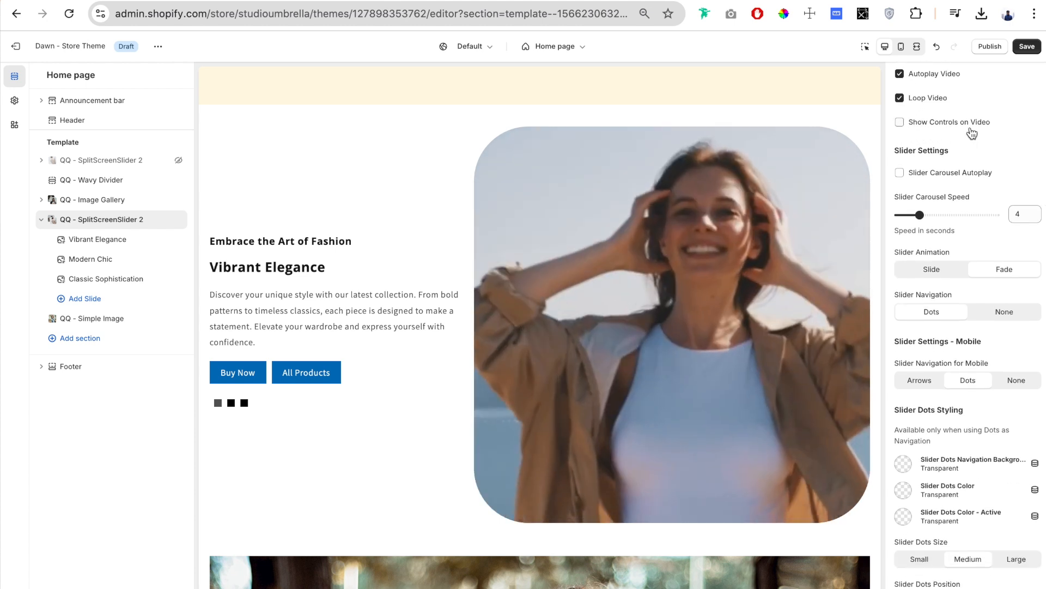
click(972, 132)
drag(996, 172, 925, 175)
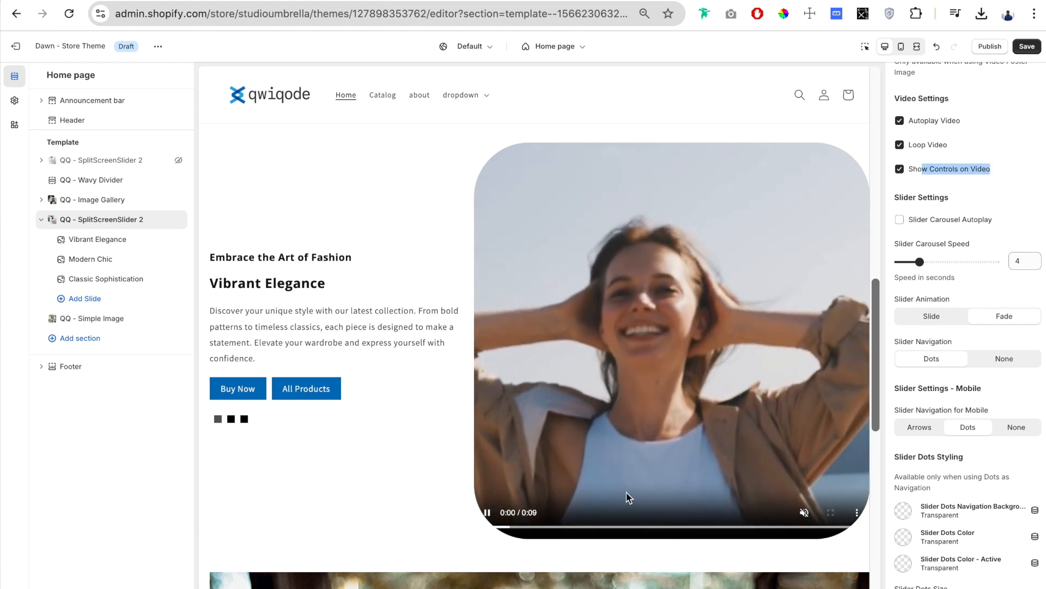
scroll(701, 532, down, 2)
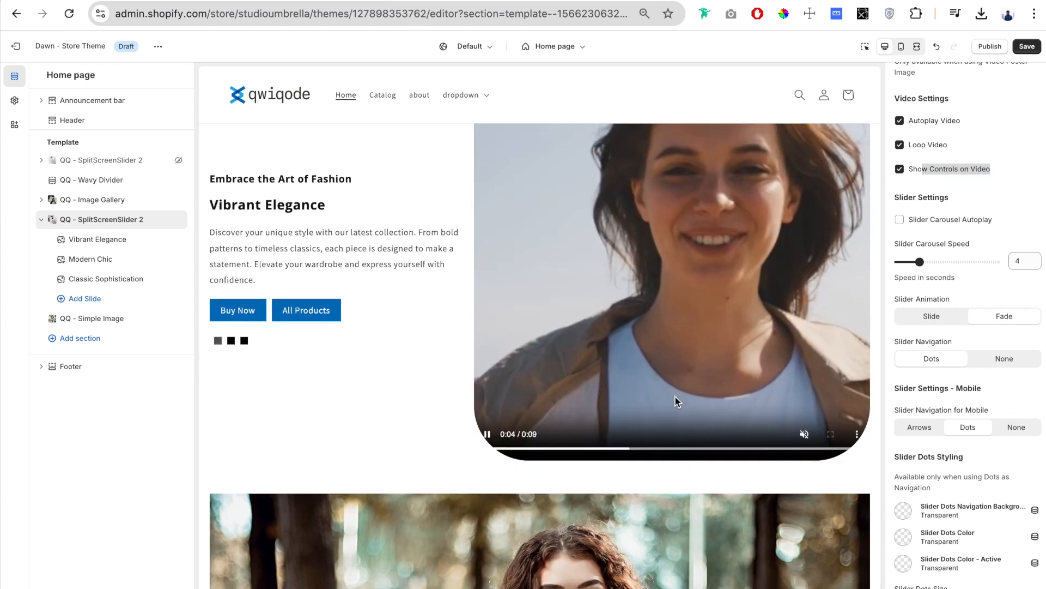
scroll(629, 445, down, 1)
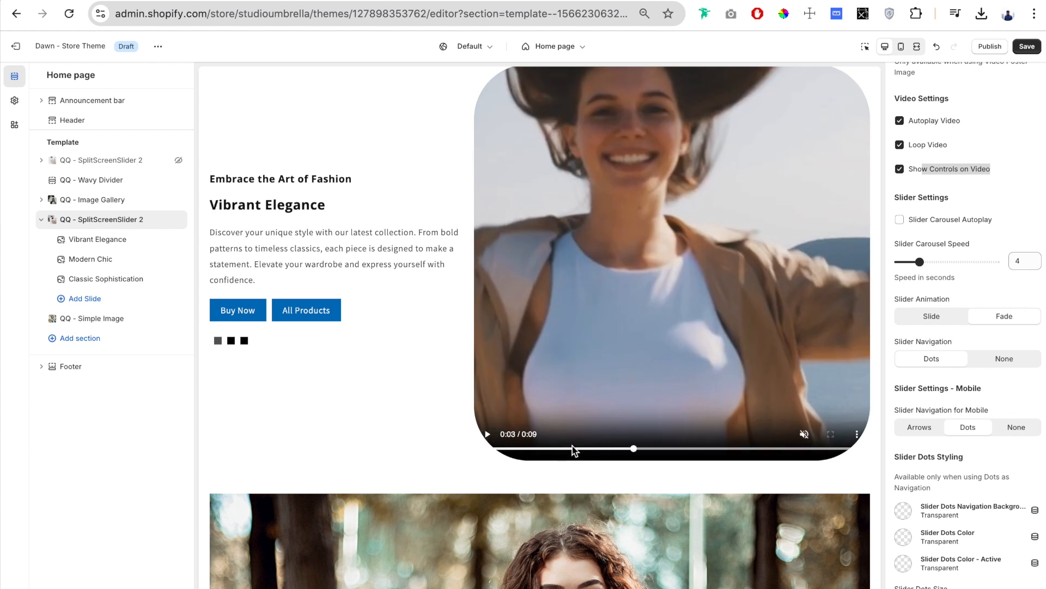
click(899, 197)
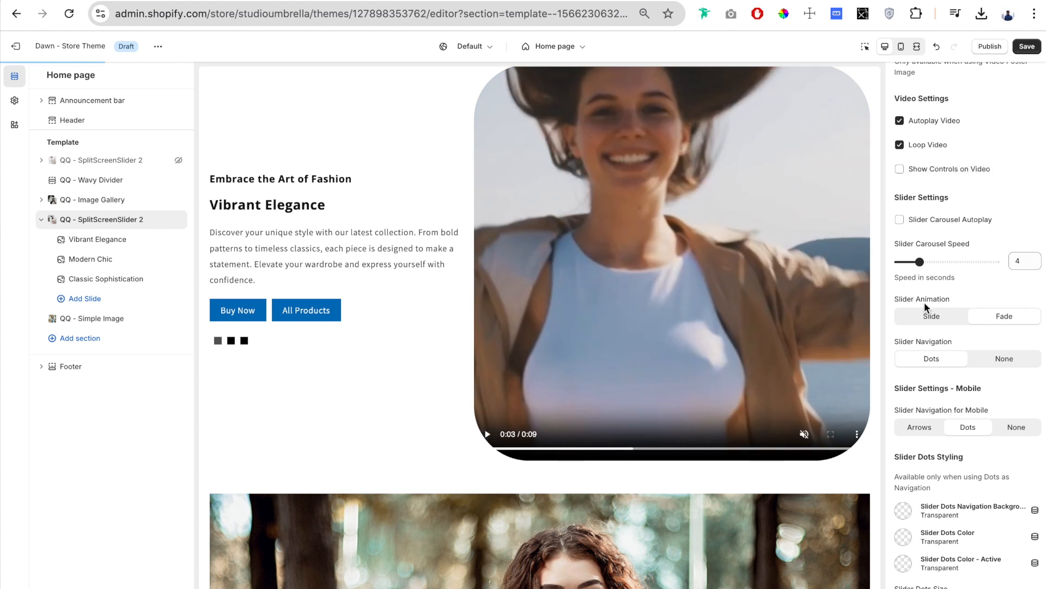
scroll(902, 195, up, 1)
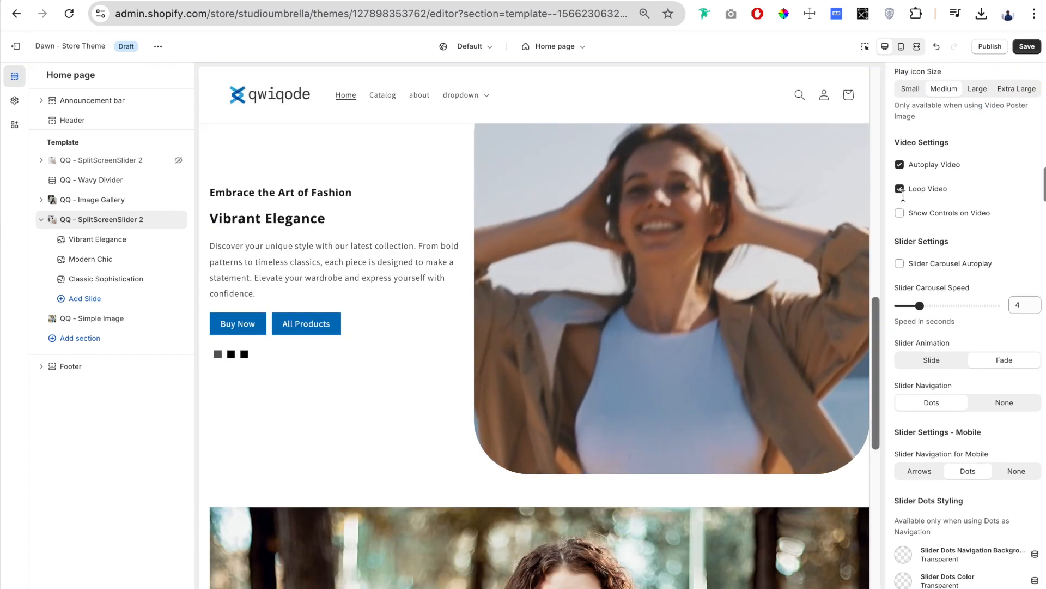
scroll(954, 203, down, 1)
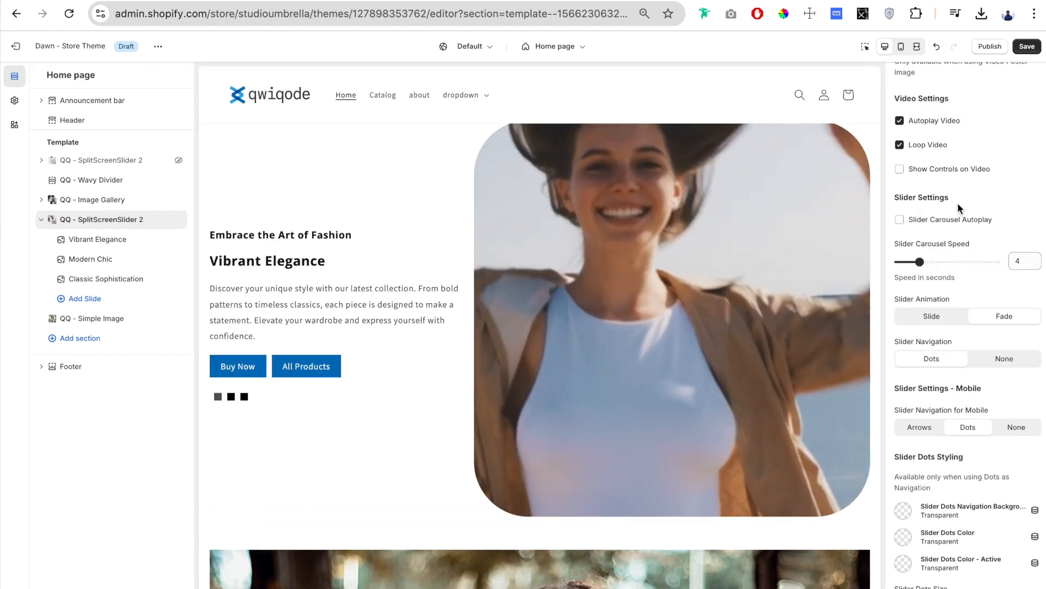
- Switch the Media Selector to Image and set the Media Border Radius to 0 px
scroll(958, 201, up, 4)
scroll(957, 201, up, 10)
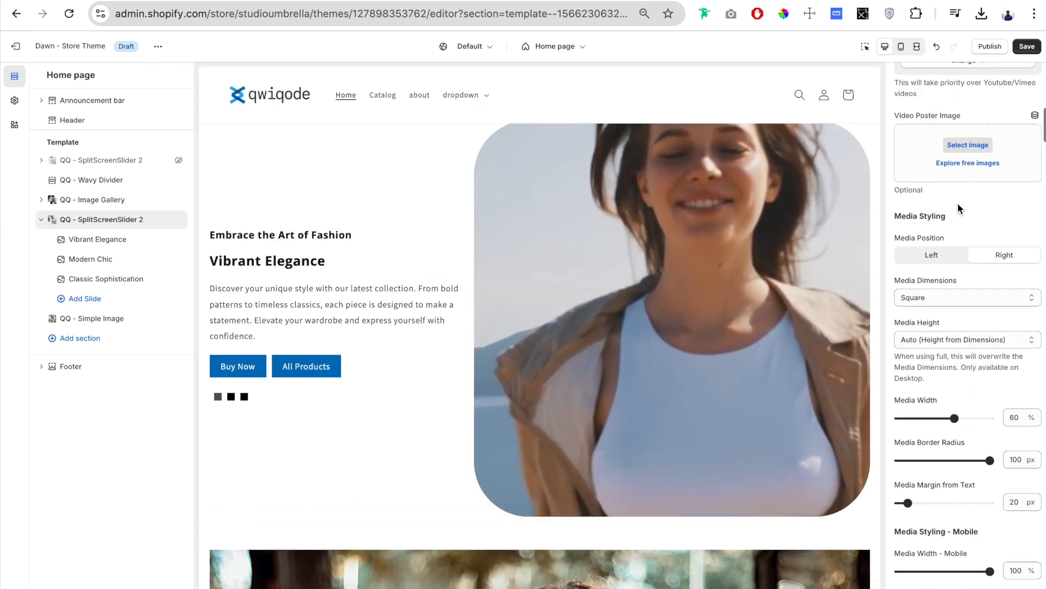
scroll(966, 204, up, 8)
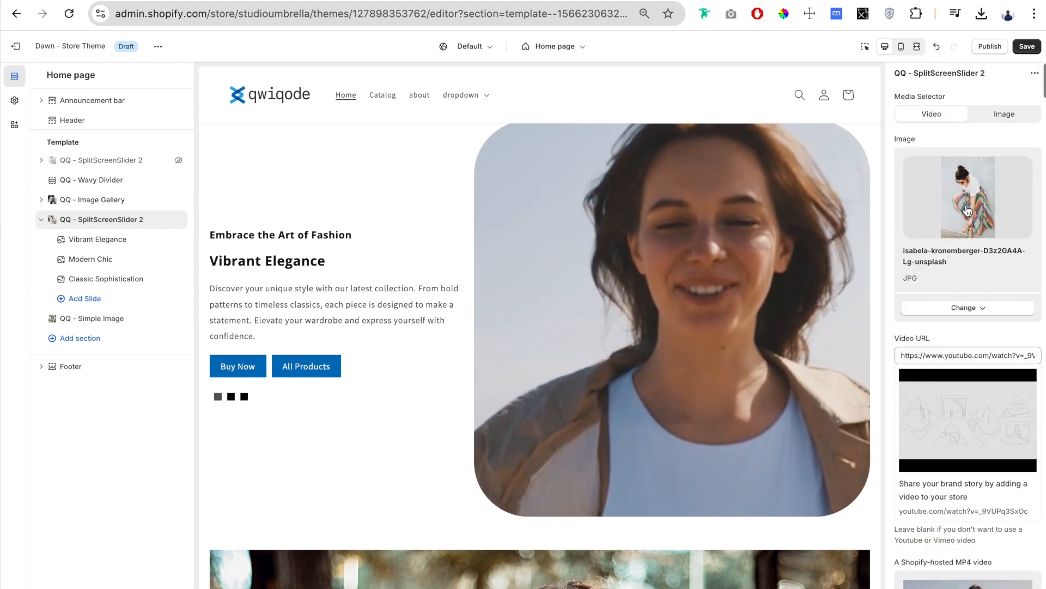
scroll(995, 193, down, 10)
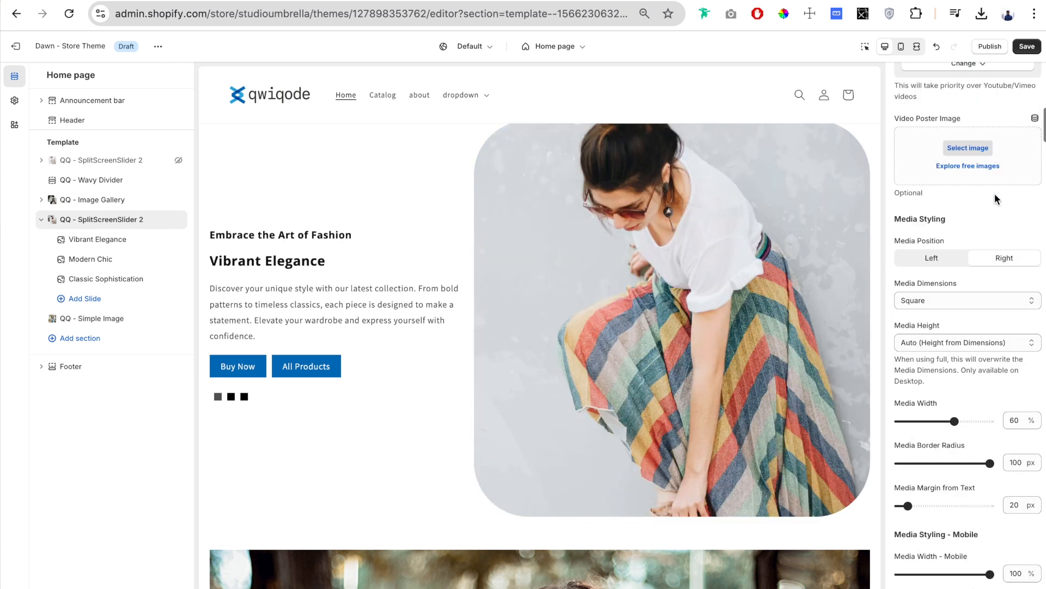
drag(990, 366, 902, 385)
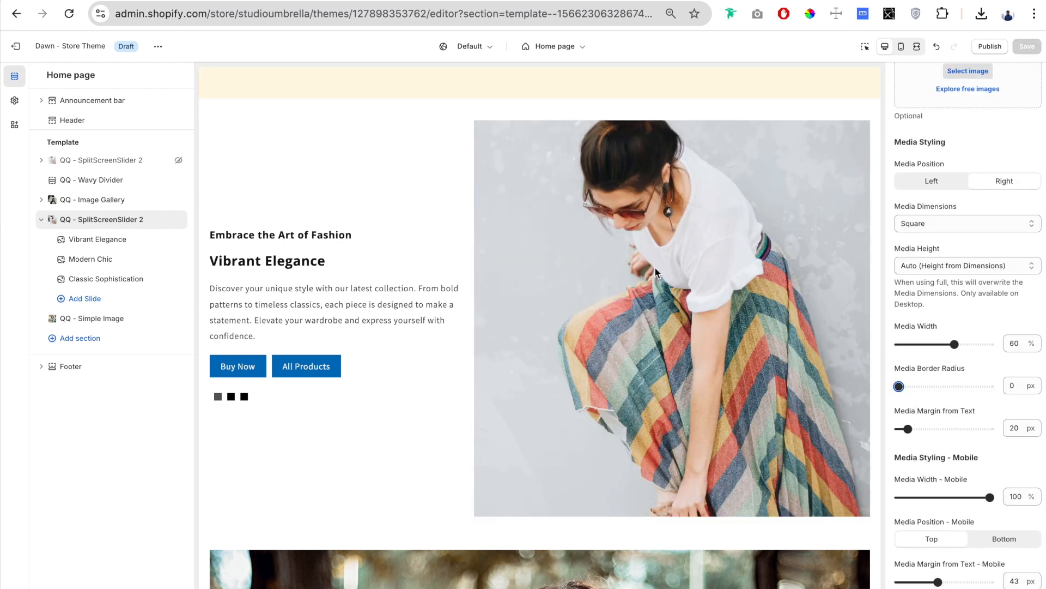
- Enable Slider Carousel Autoplay and set the Slider Carousel Speed to 4 seconds
scroll(973, 416, down, 7)
scroll(973, 416, down, 8)
scroll(940, 114, up, 1)
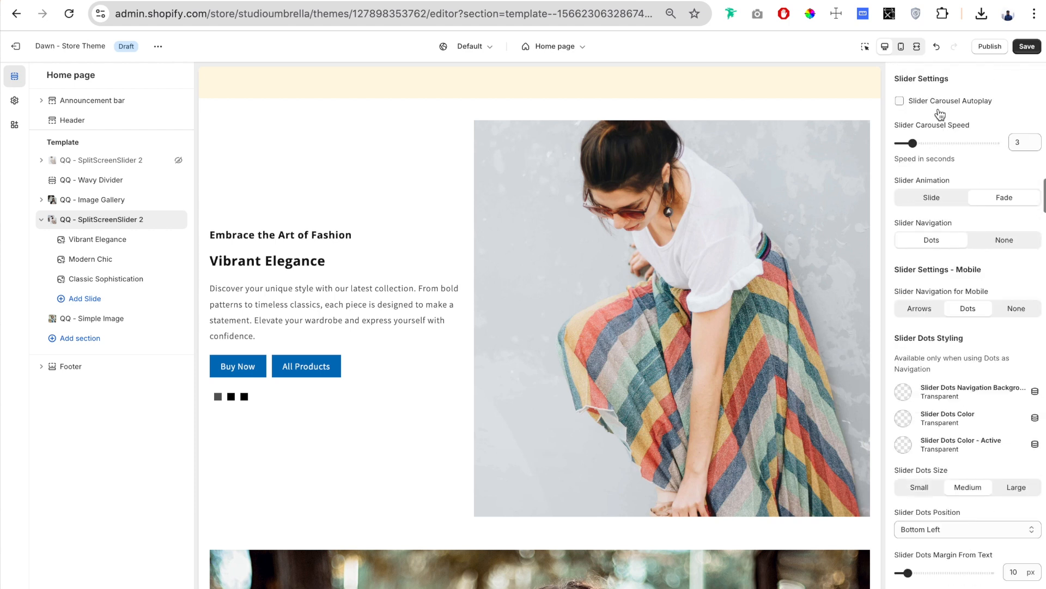
click(900, 101)
drag(912, 138, 904, 138)
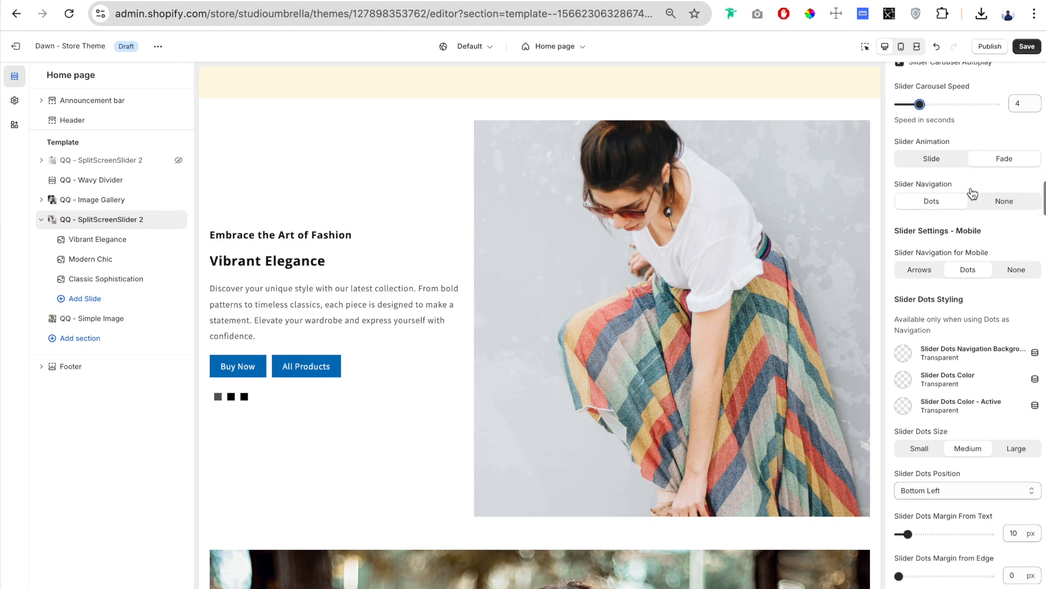
- Try the Slide option for Slider Animation, return to Fade, and check the slide transition in the preview
scroll(972, 194, down, 1)
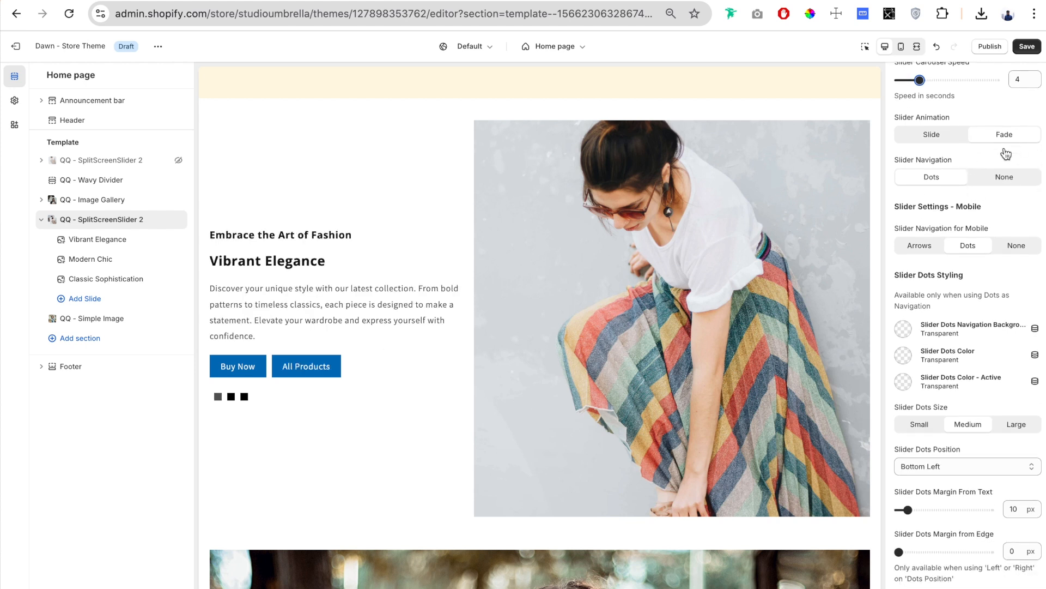
scroll(975, 141, down, 1)
click(938, 126)
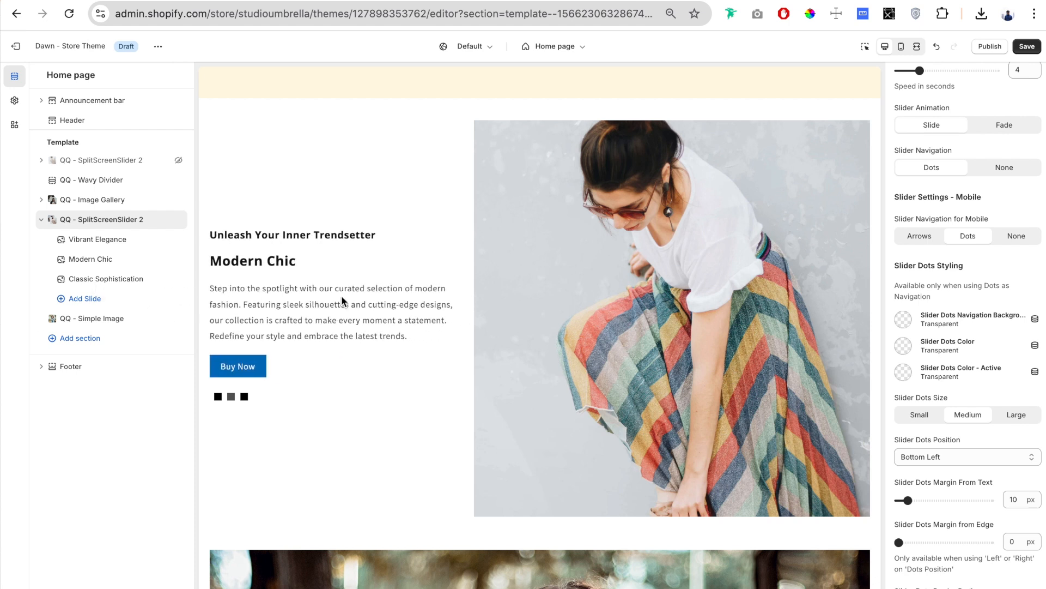
click(1005, 125)
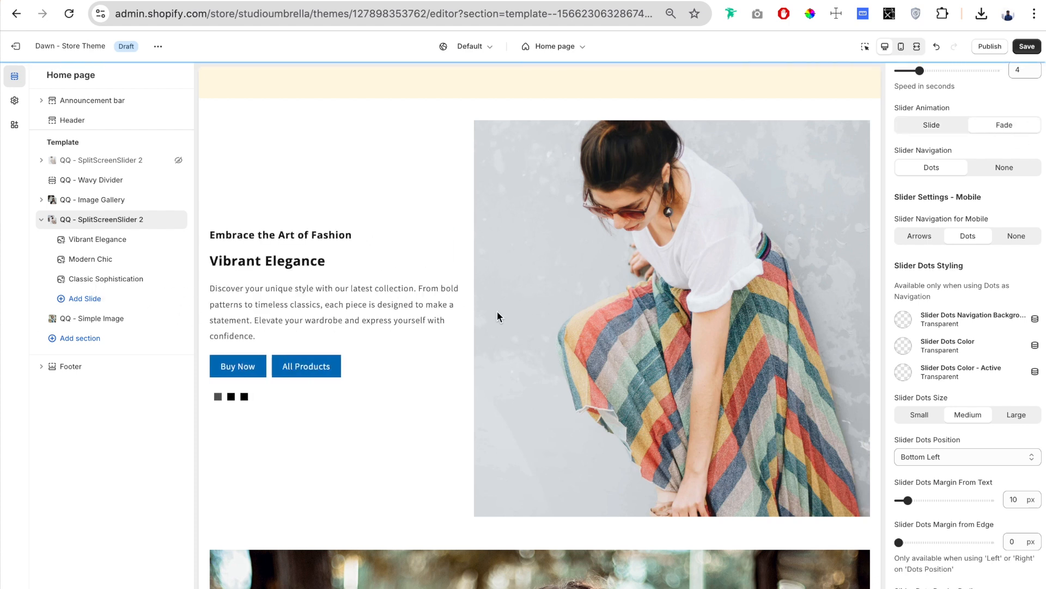
mouse_move(419, 308)
mouse_down()
mouse_move(359, 308)
mouse_move(428, 309)
mouse_up()
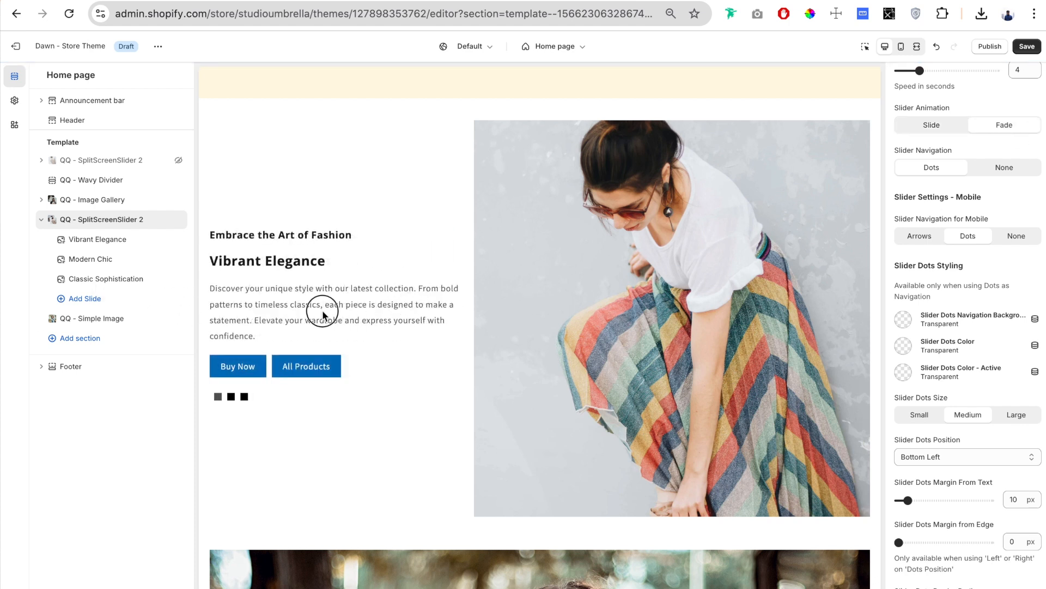
- Try Slider Navigation set to None and switch it back to Dots
scroll(987, 156, down, 1)
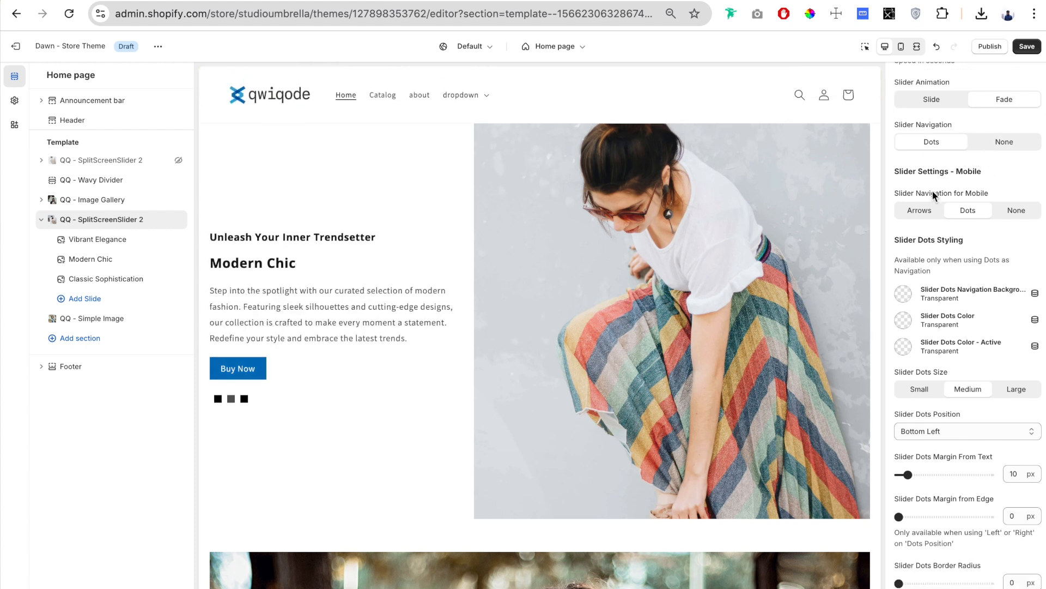
click(1005, 149)
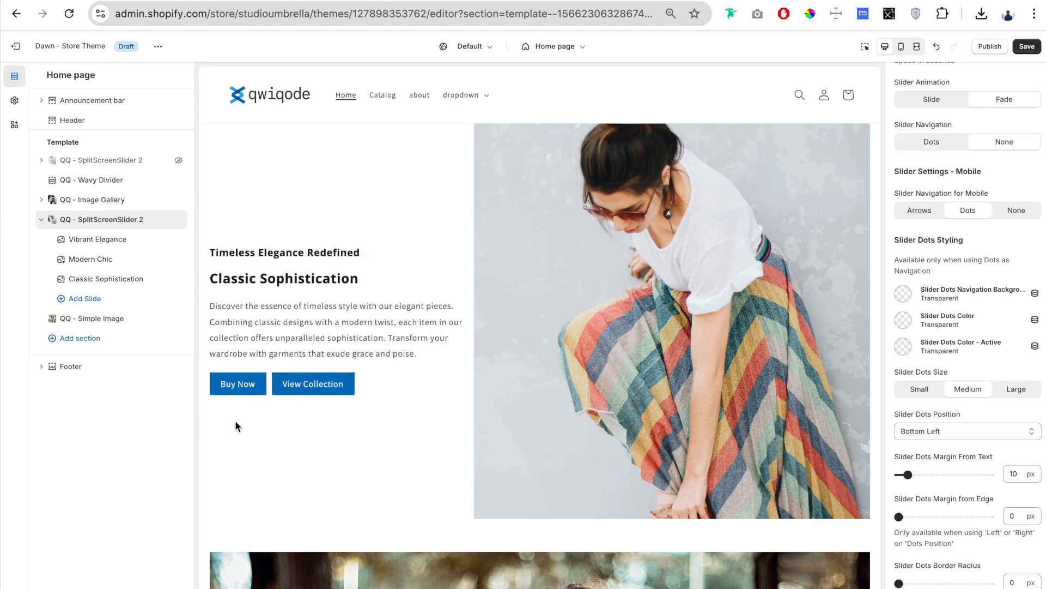
click(938, 146)
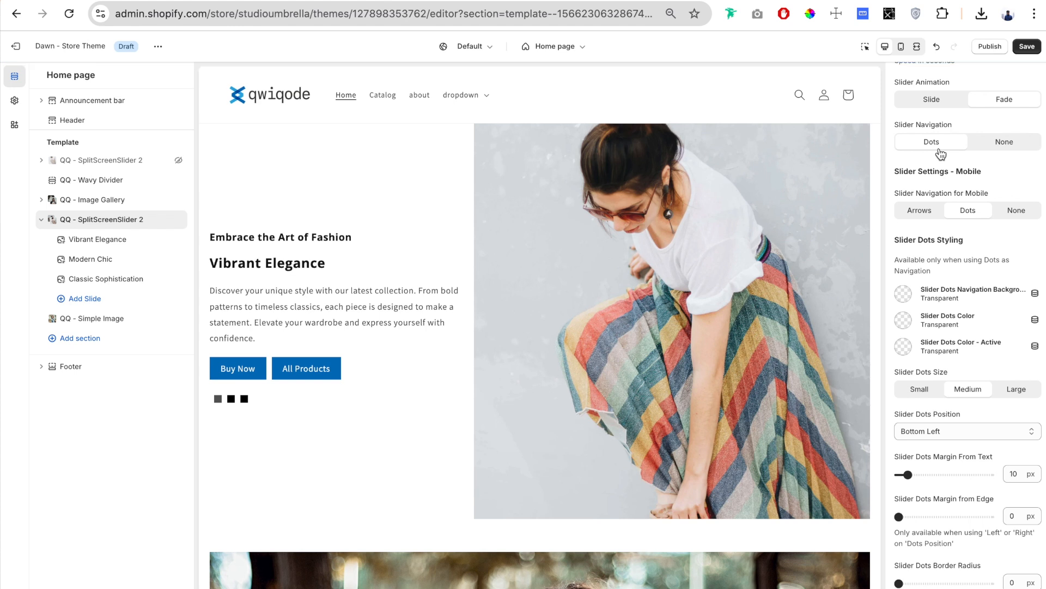
- Switch Slider Navigation for Mobile to Arrows and advance the slides with the arrows in the mobile preview
scroll(939, 169, down, 2)
scroll(937, 169, down, 1)
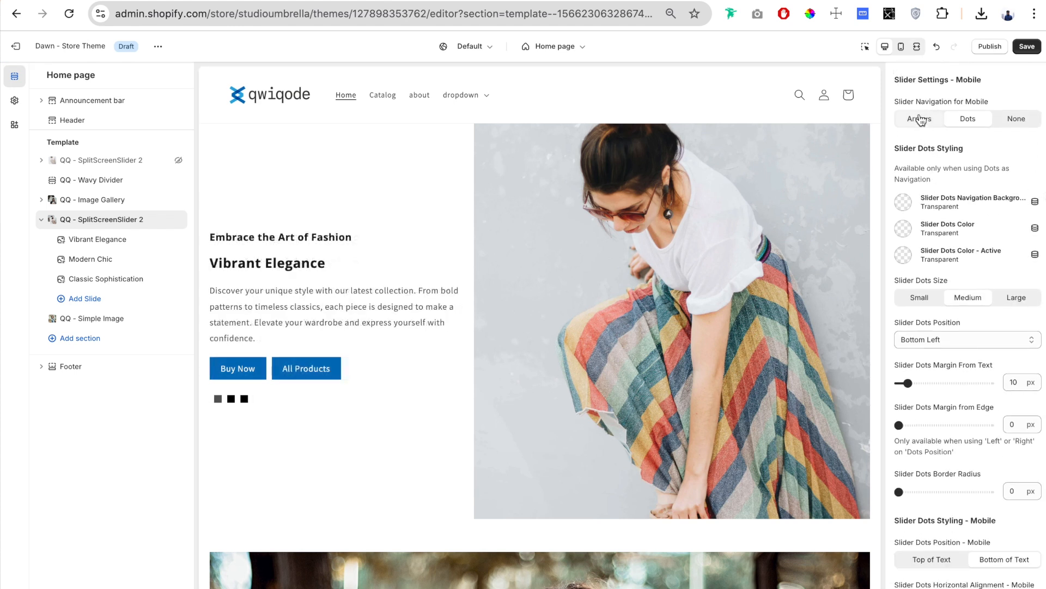
click(902, 47)
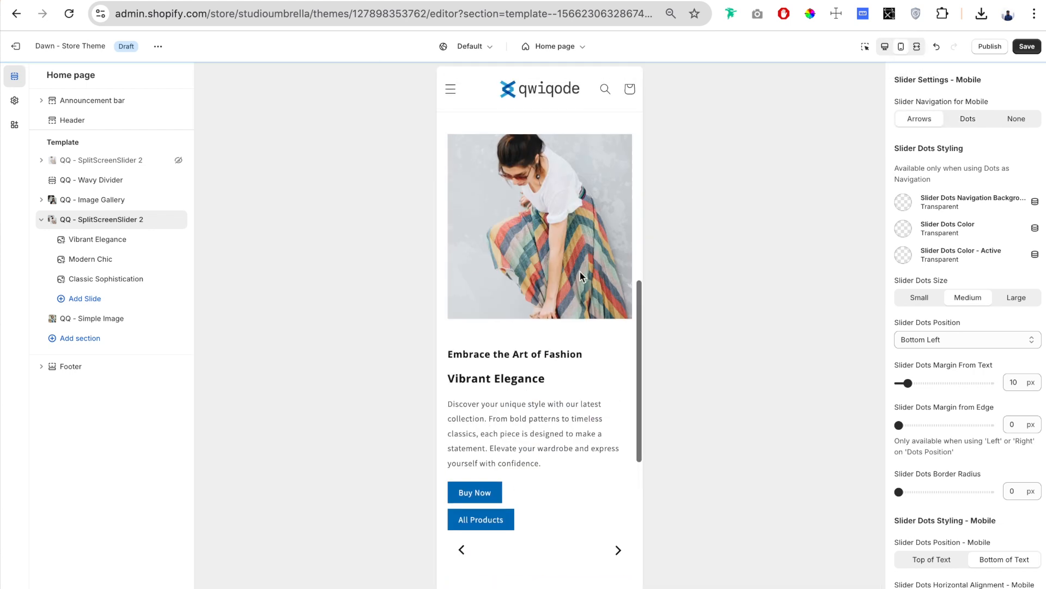
scroll(580, 273, down, 1)
click(619, 501)
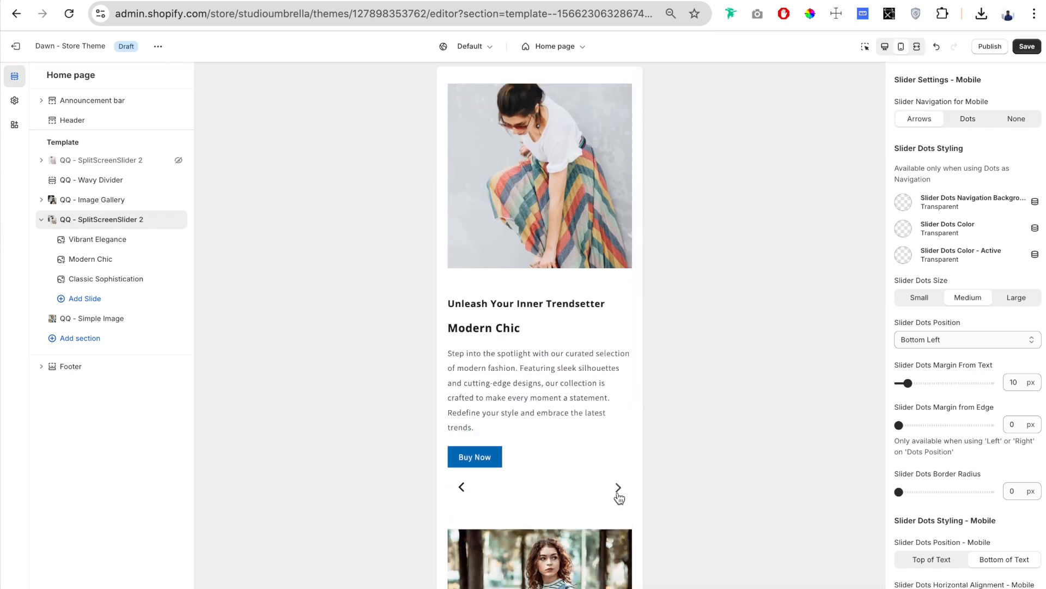
click(619, 486)
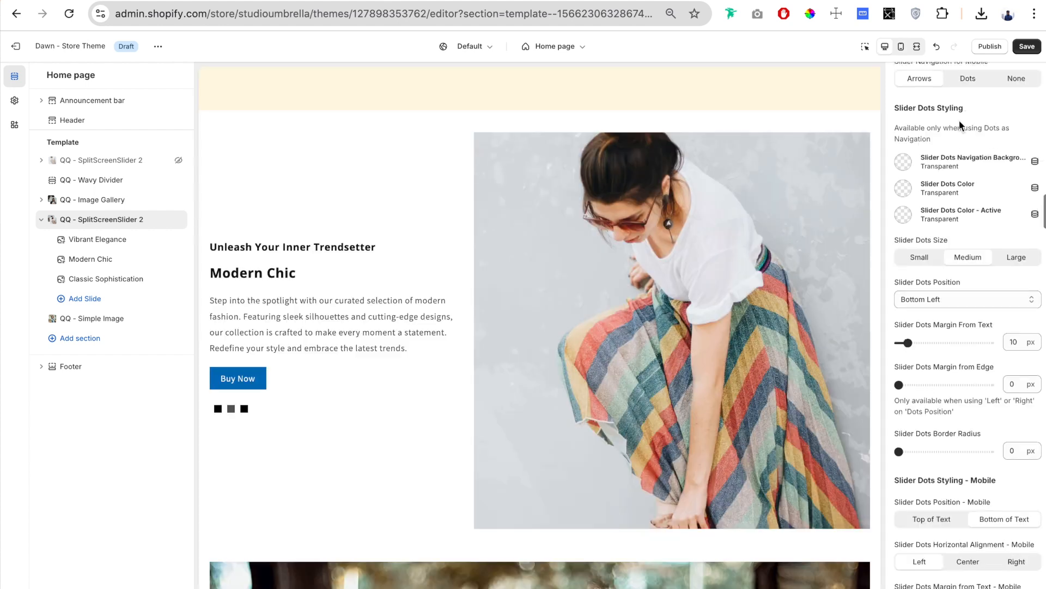
- Set the Slider Dots Navigation Background color to #333333 with the desktop preview showing
scroll(960, 121, down, 1)
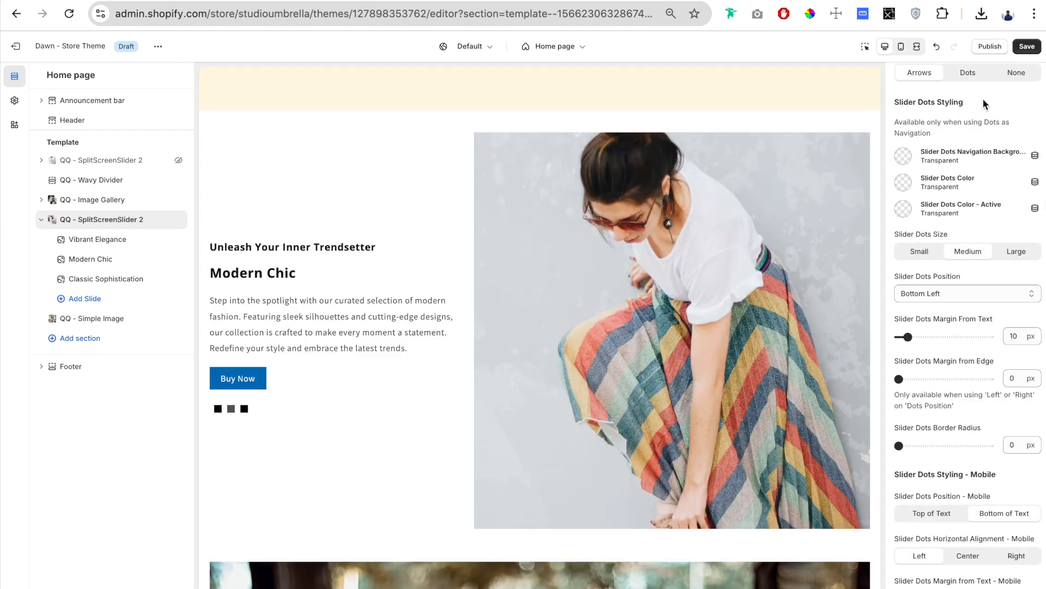
click(907, 159)
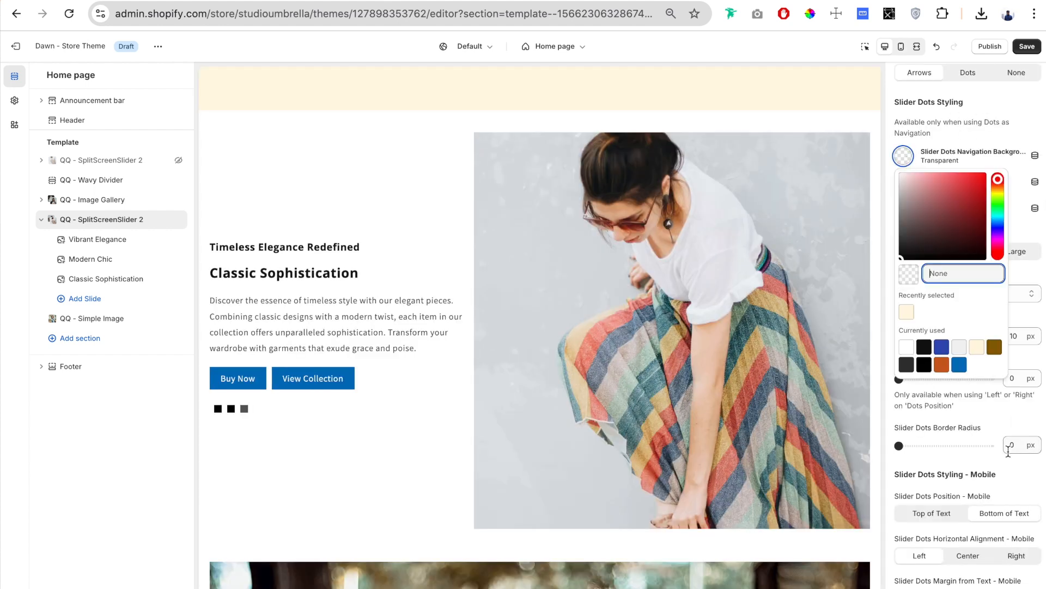
click(907, 364)
click(967, 135)
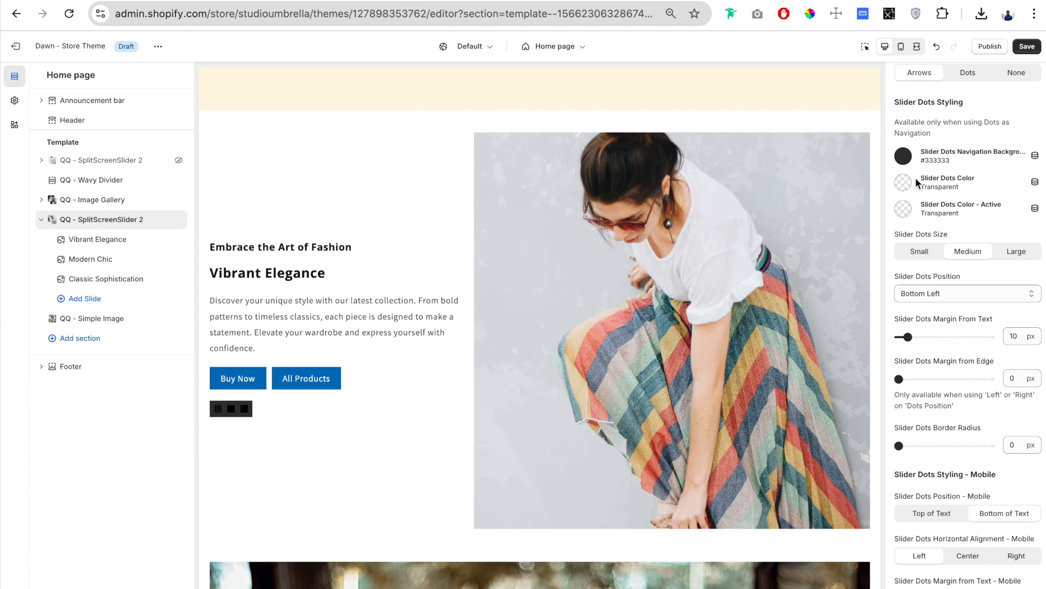
- Set the Slider Dots Color to the recently used cream #FFF7E3
click(906, 186)
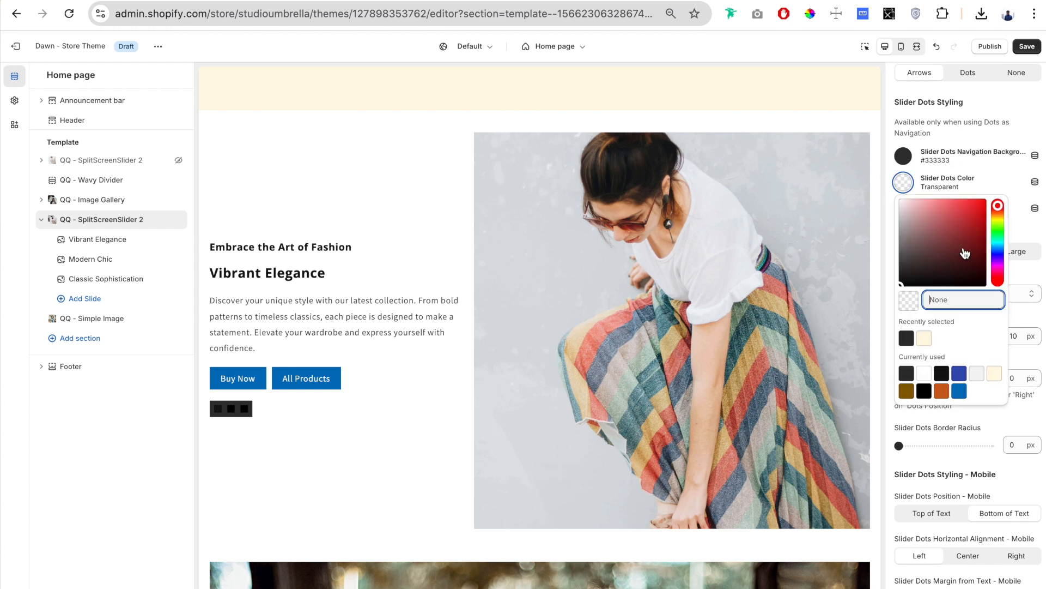
click(924, 338)
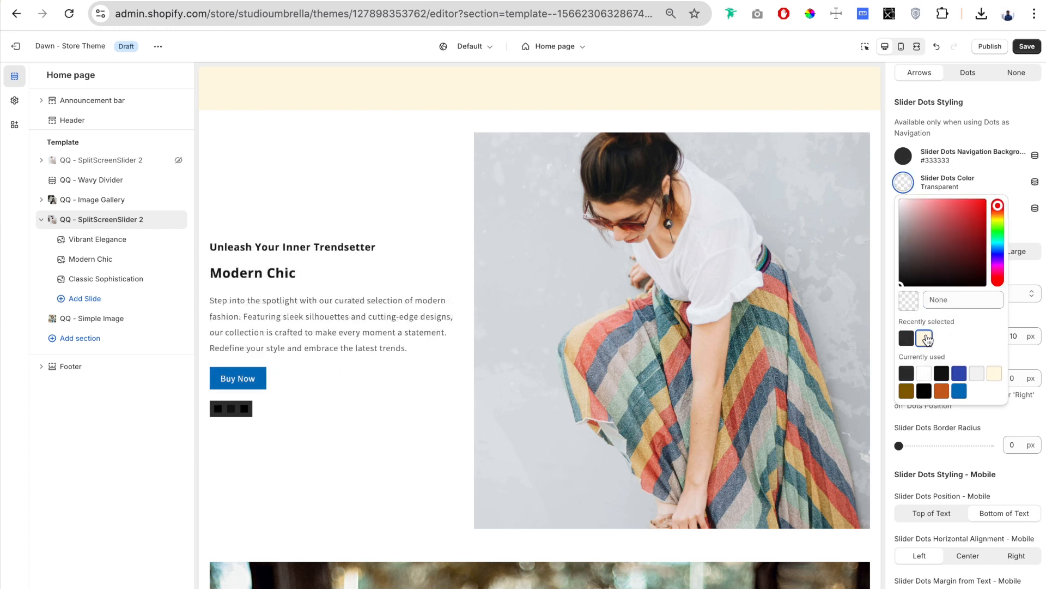
click(927, 180)
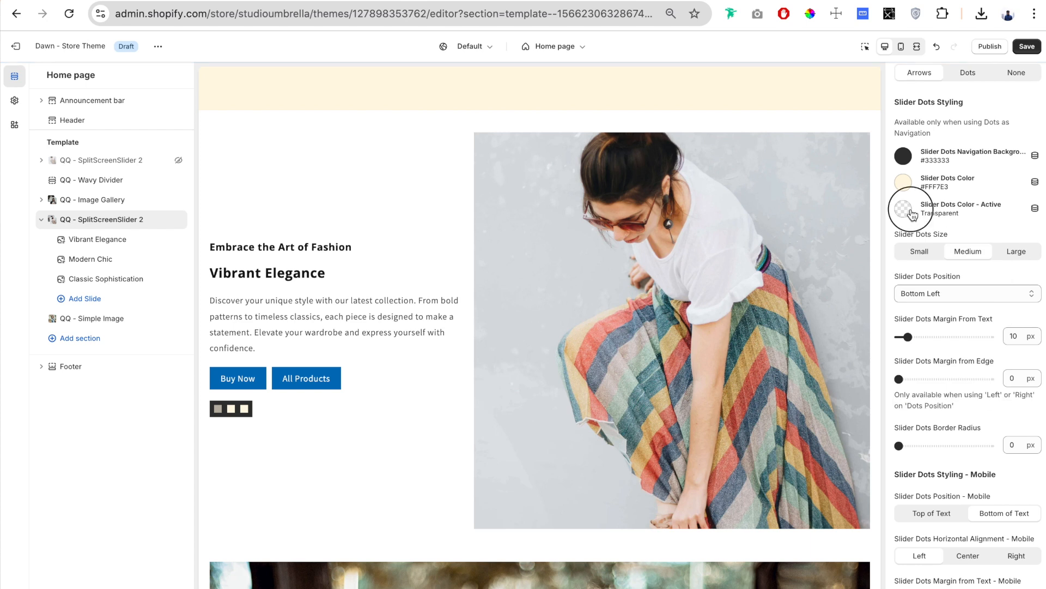
- Set the Slider Dots Color - Active to white #FFFFFF and test the second and third dots in the preview
click(904, 209)
click(941, 400)
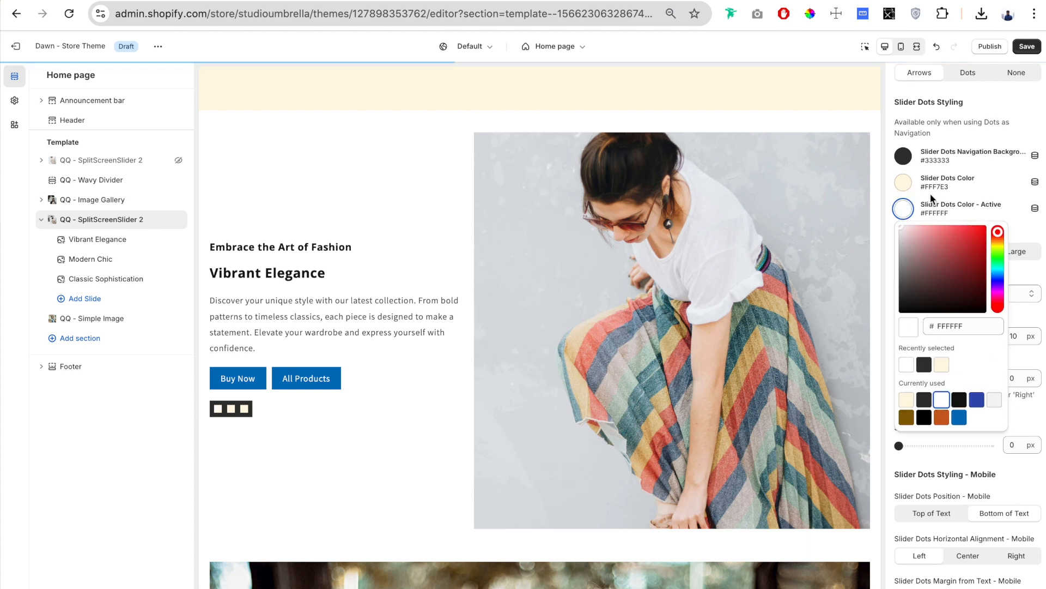
click(895, 200)
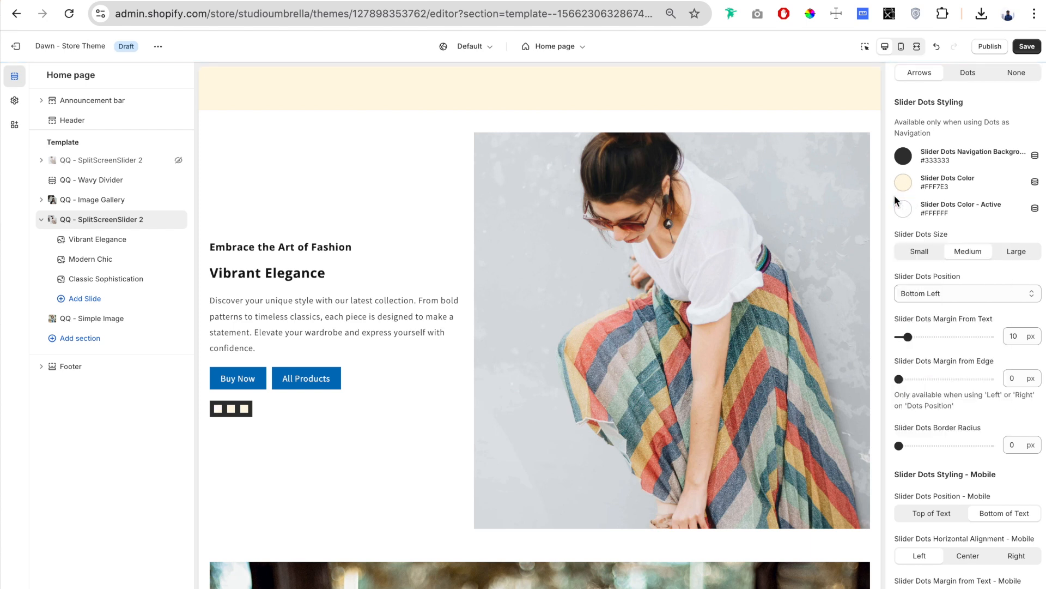
click(230, 410)
click(245, 409)
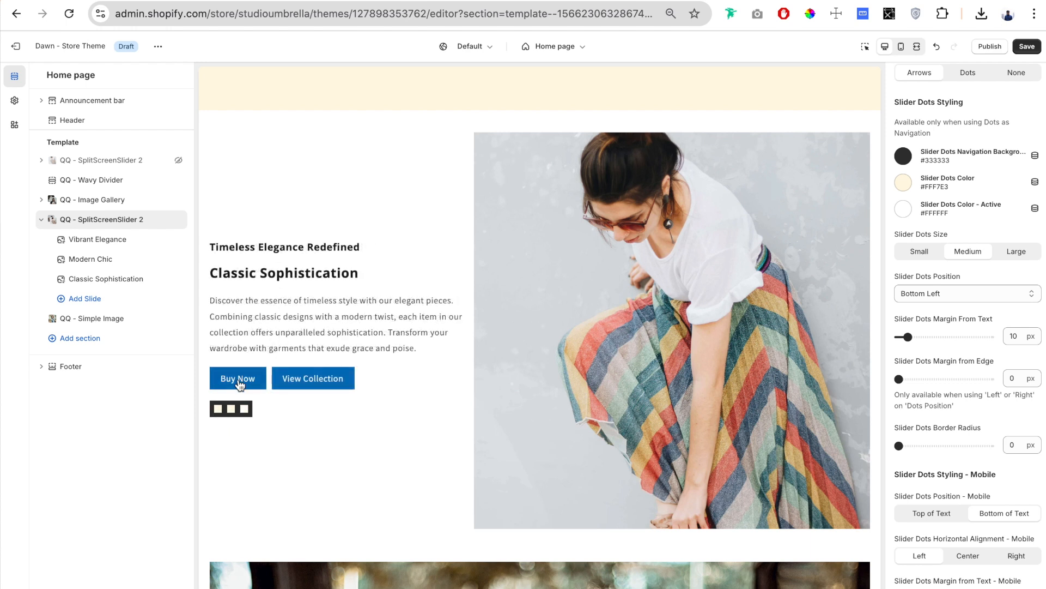
- Try the Large Slider Dots Size, then set it to Small
scroll(979, 219, down, 3)
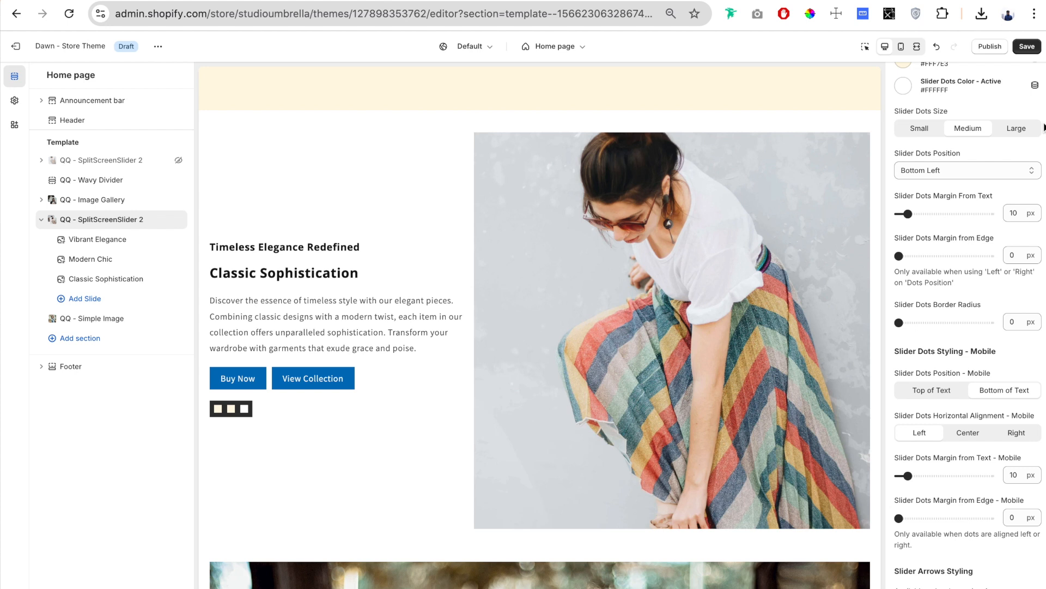
click(1017, 129)
click(930, 130)
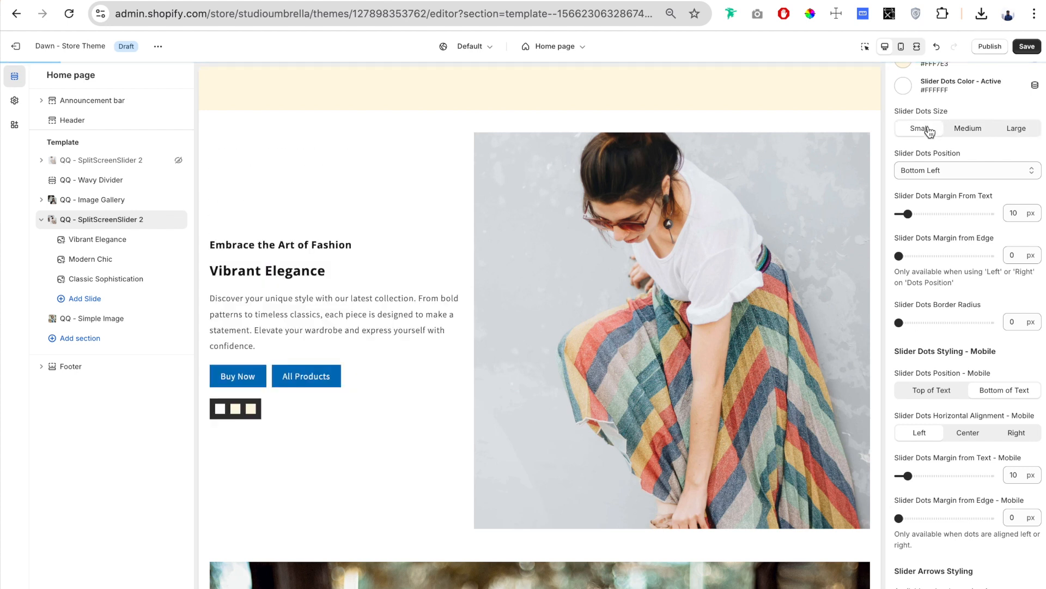
- Try the Slider Dots Position at Bottom Center and then at Bottom Right
scroll(971, 155, down, 1)
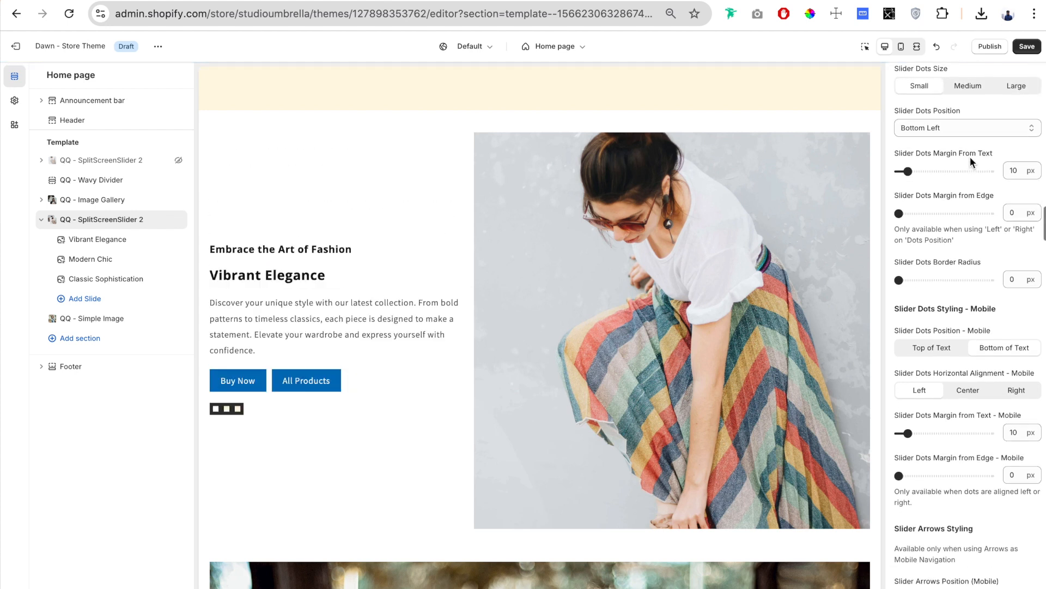
click(945, 116)
click(946, 122)
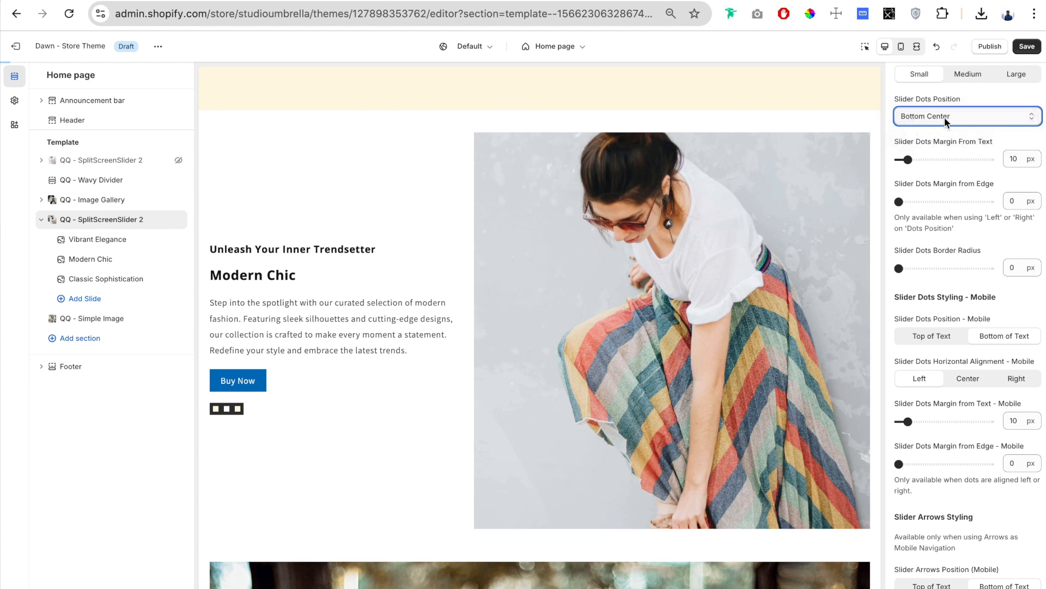
click(949, 116)
click(953, 125)
click(954, 116)
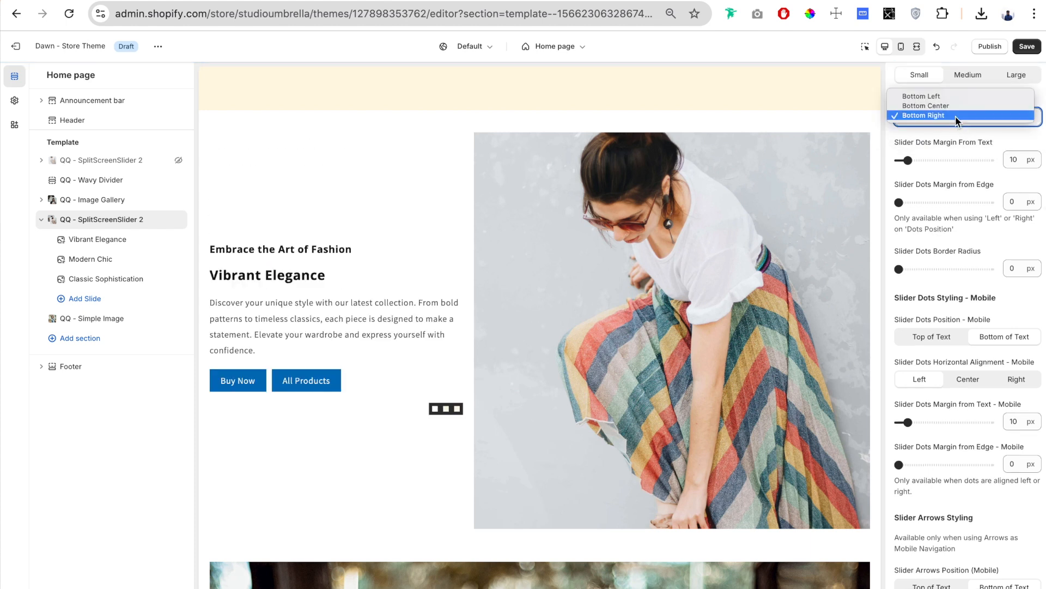
click(956, 115)
- Set the Slider Dots Margin From Text to 66 px and the Slider Dots Position to Bottom Left
scroll(988, 139, down, 1)
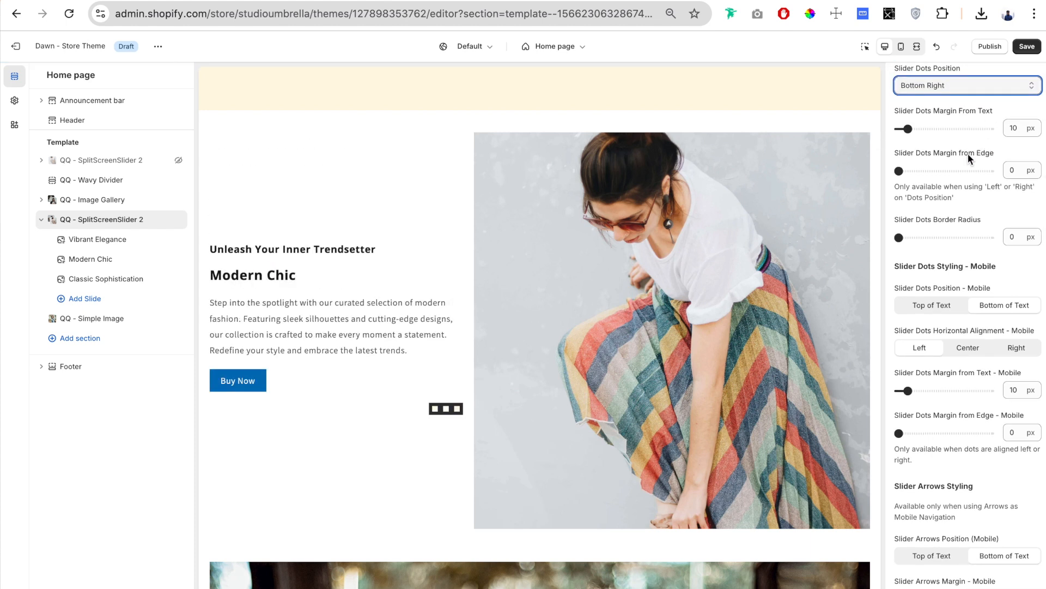
click(924, 129)
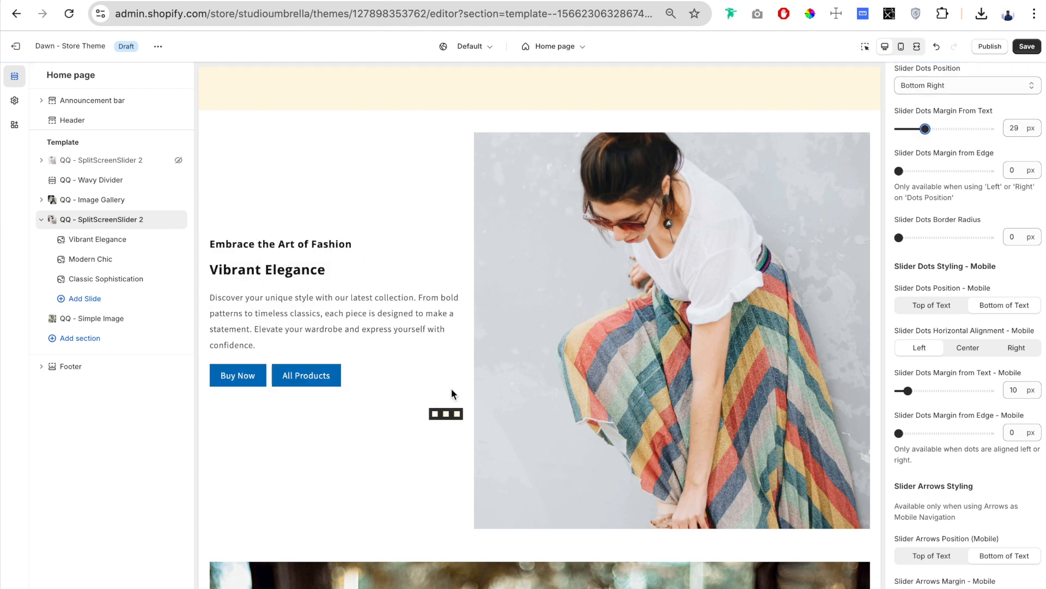
drag(913, 127, 959, 127)
click(953, 84)
click(955, 63)
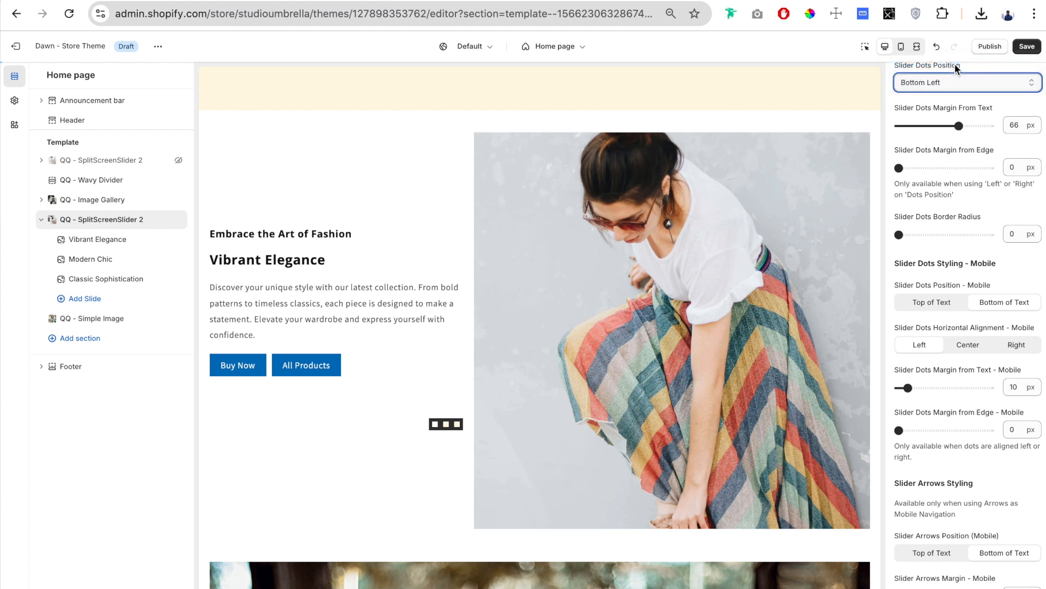
- Try a Slider Dots Margin from Edge of 29 px and reset it to 0 px
scroll(914, 105, down, 1)
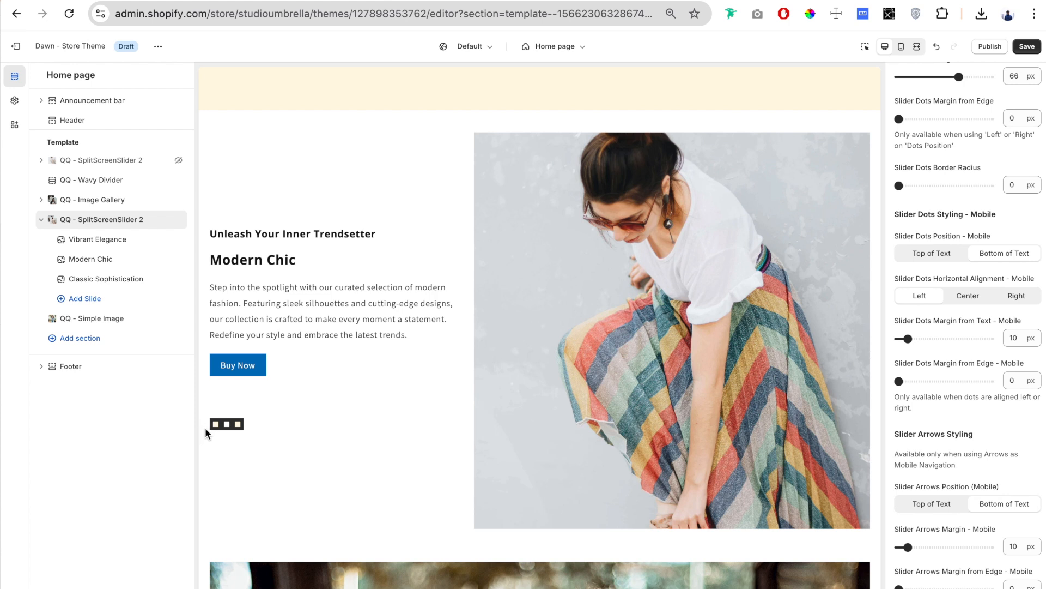
drag(900, 119, 925, 118)
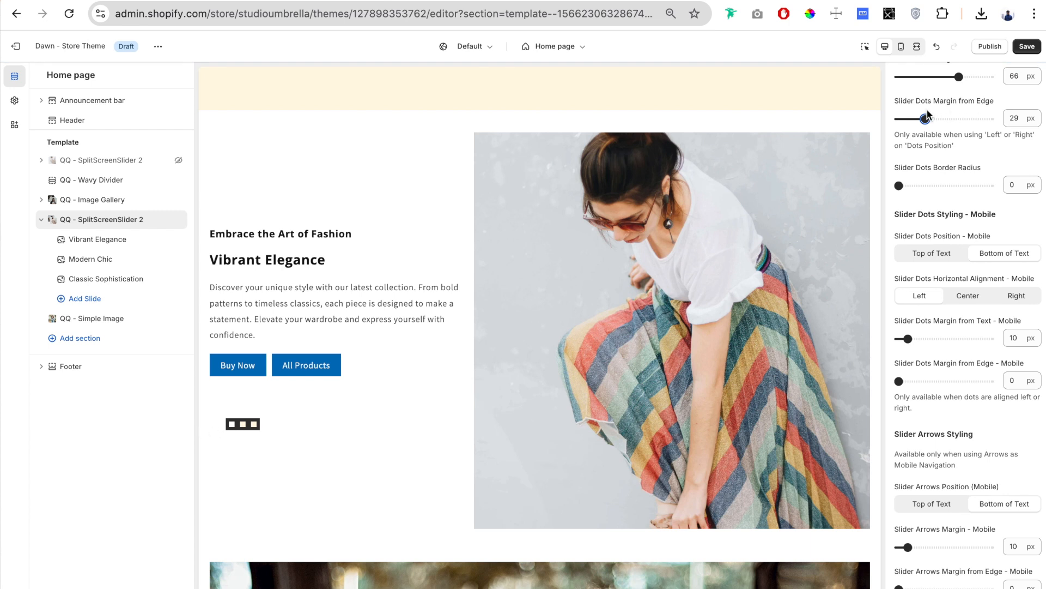
drag(926, 117, 897, 118)
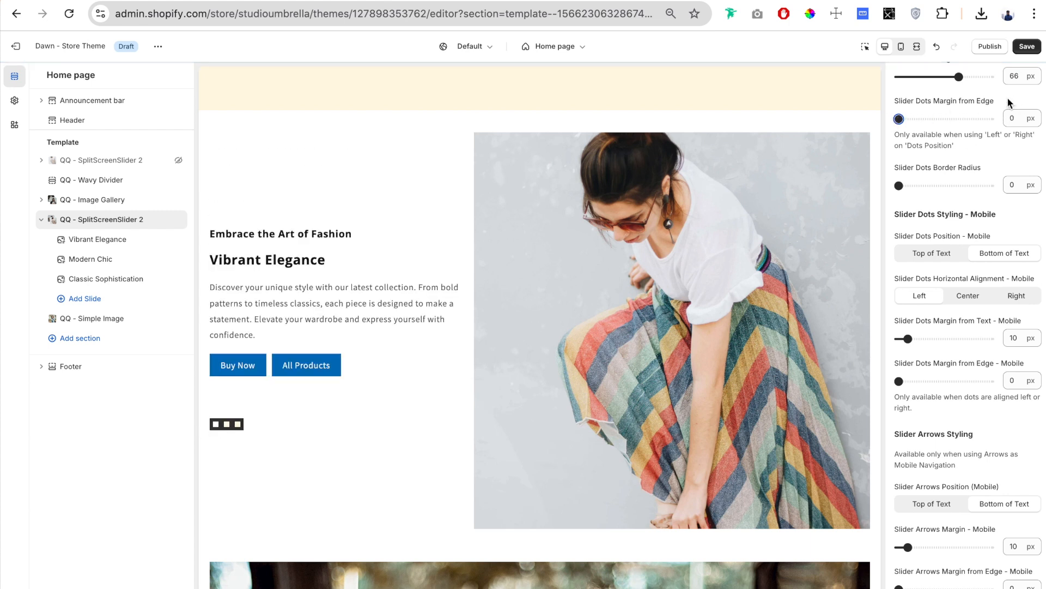
- Set the Slider Dots Border Radius to 20 px
scroll(976, 141, down, 1)
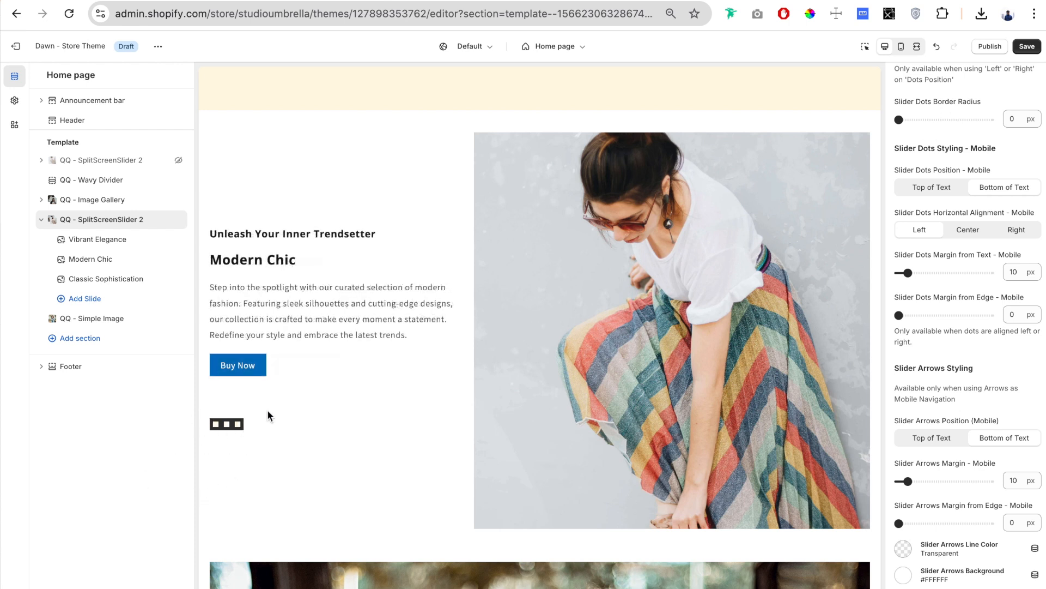
drag(899, 120, 990, 119)
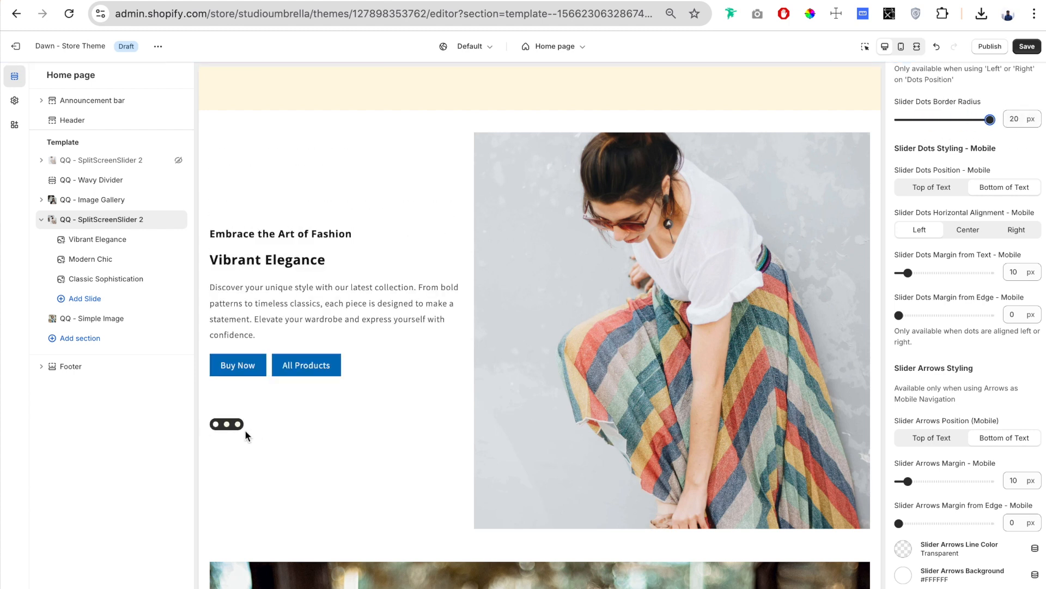
- Show the mobile preview and set Slider Navigation for Mobile back to Dots
scroll(951, 188, down, 1)
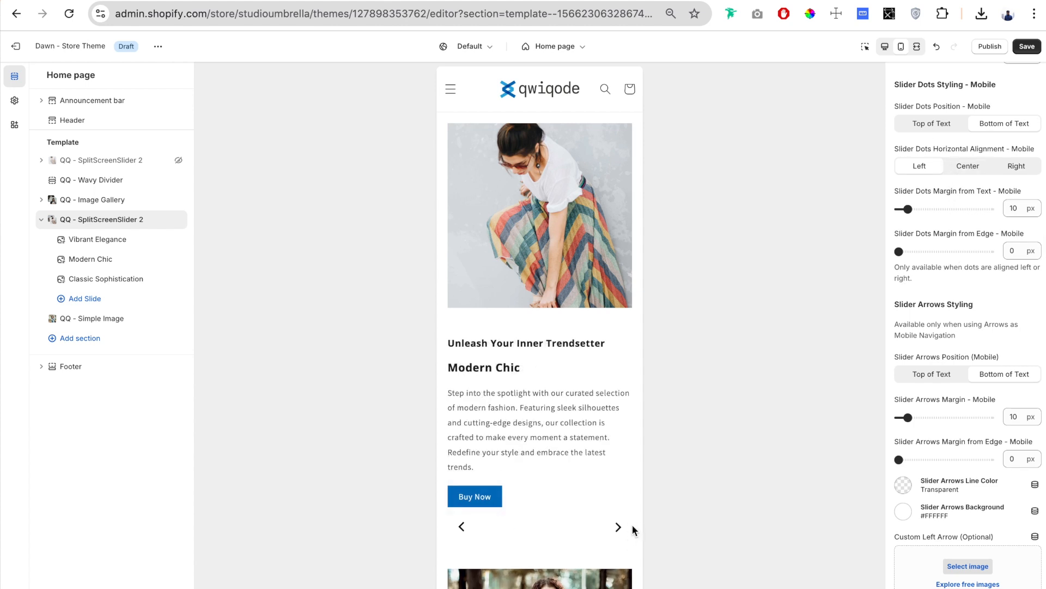
scroll(986, 236, up, 9)
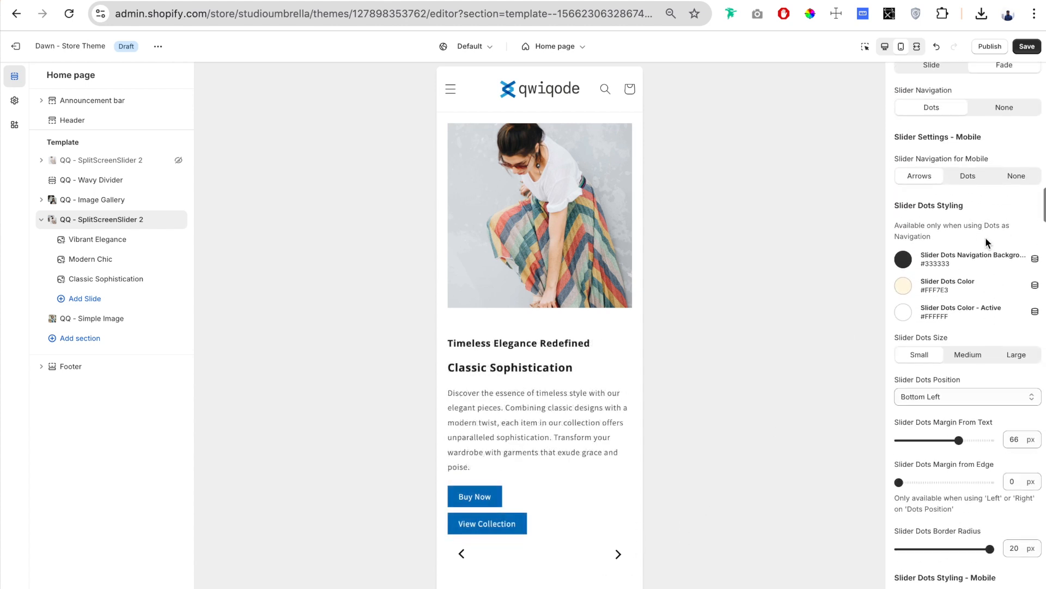
click(977, 192)
- Try placing the mobile slider dots at Top of Text
scroll(927, 218, down, 9)
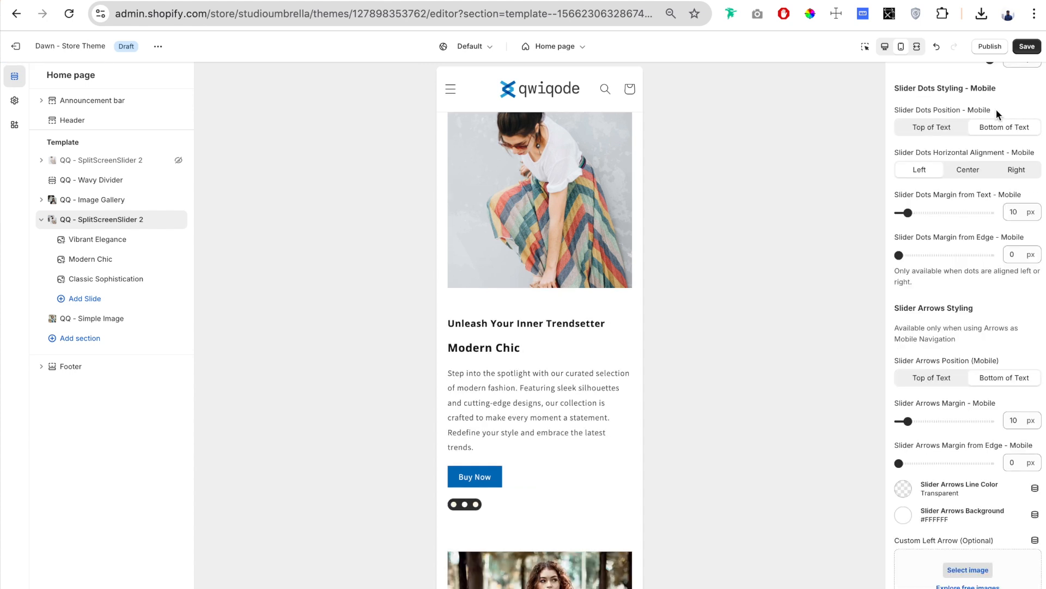
drag(998, 113, 891, 114)
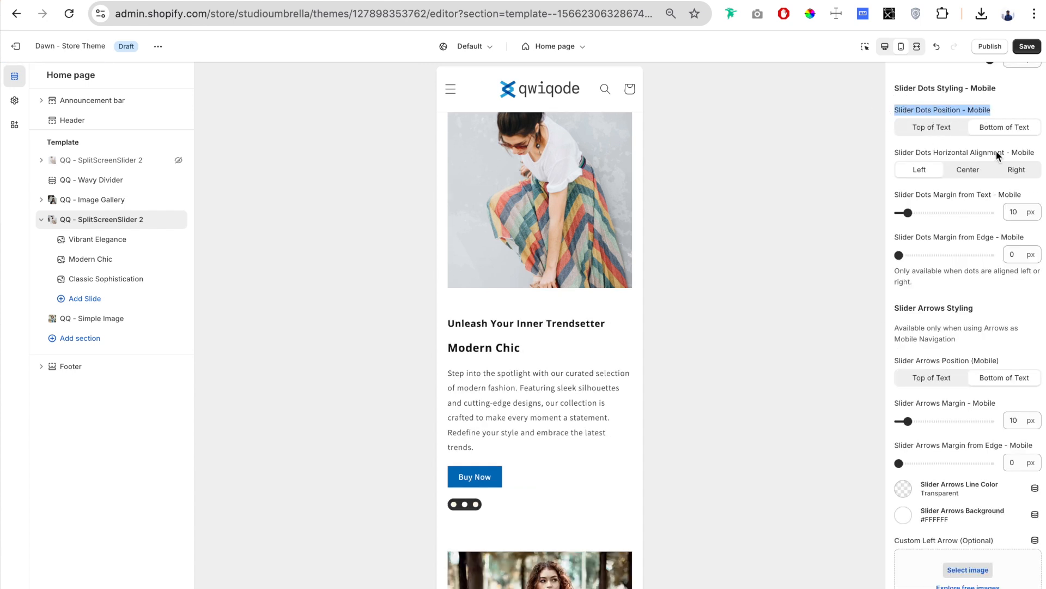
scroll(934, 133, up, 1)
click(947, 146)
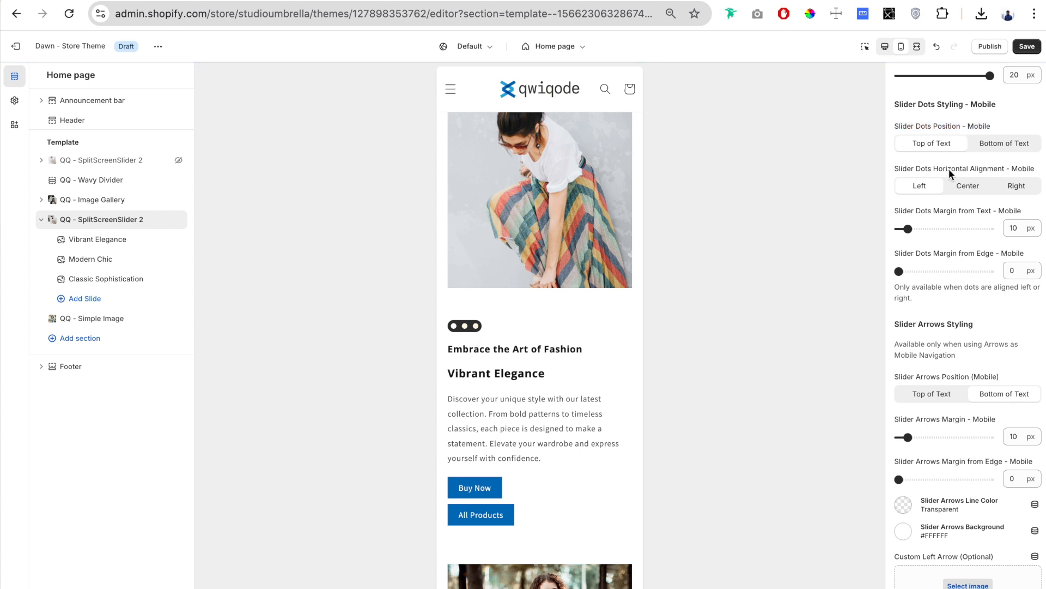
- Try Center and Right alignment for the mobile dots, then return them to Bottom of Text with Left alignment
scroll(949, 168, down, 2)
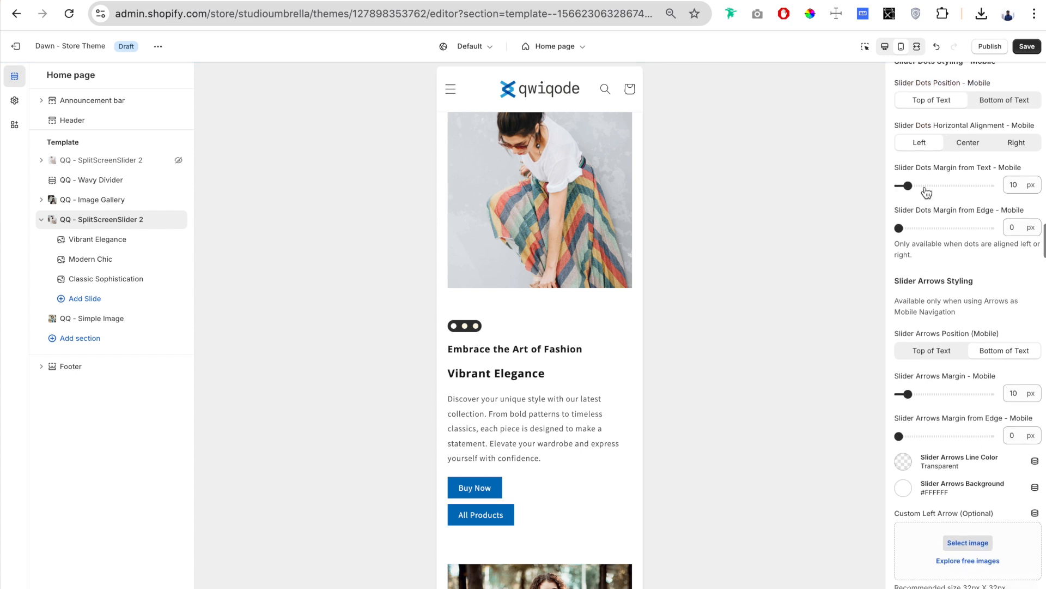
click(977, 146)
click(1015, 146)
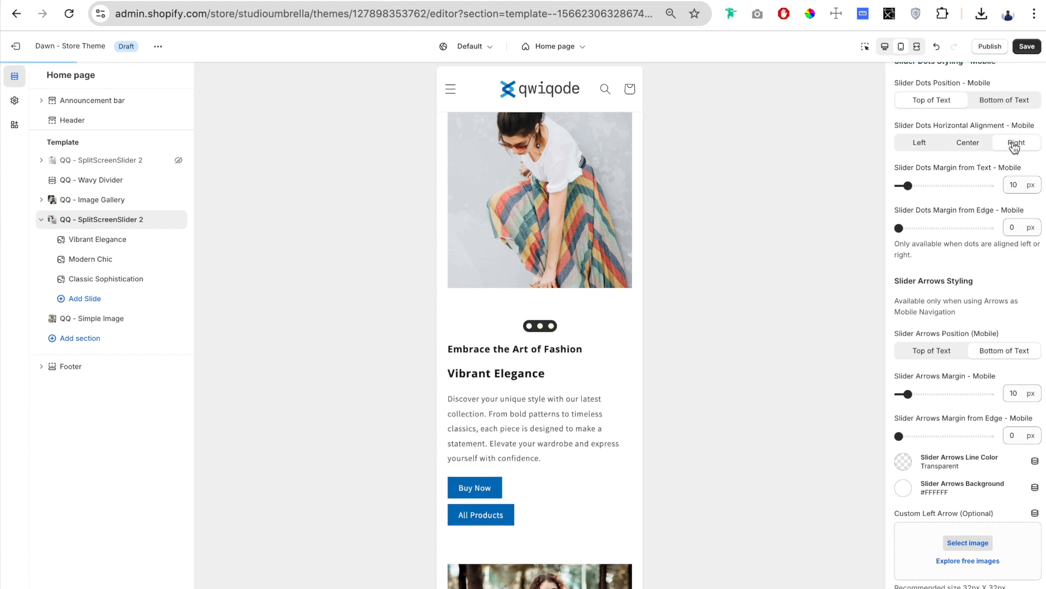
click(1013, 109)
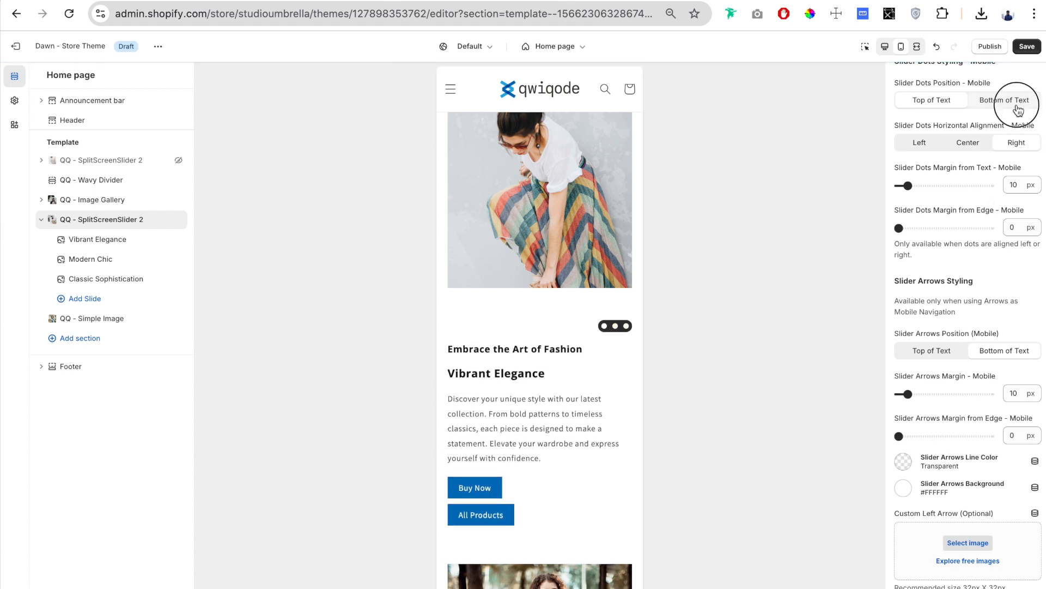
click(909, 144)
scroll(945, 147, down, 1)
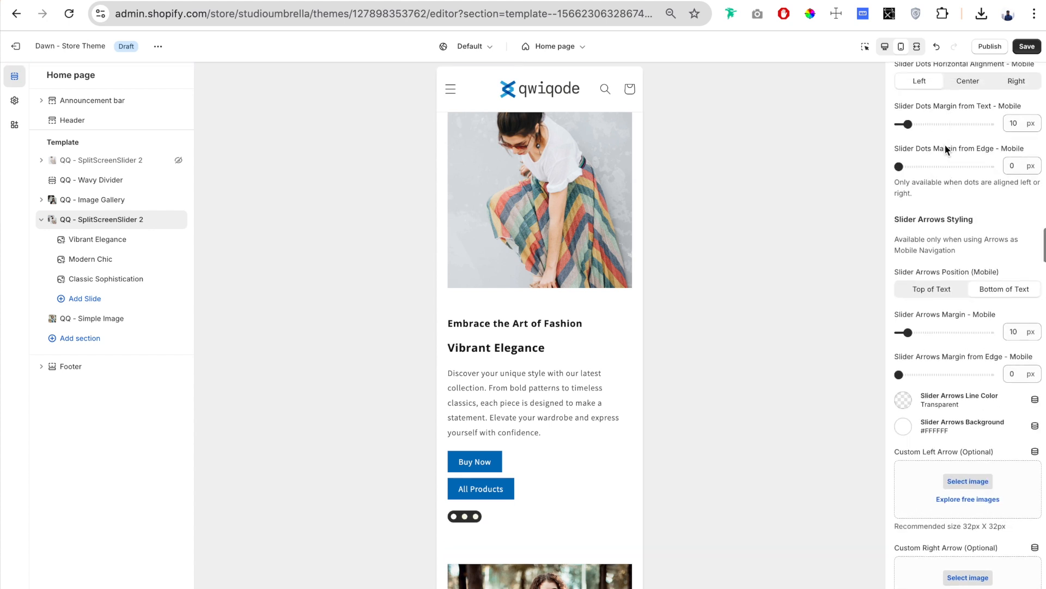
- Set the mobile slider dots' margin from text to 16 px and switch Slider Navigation for Mobile to Arrows
drag(908, 125, 931, 125)
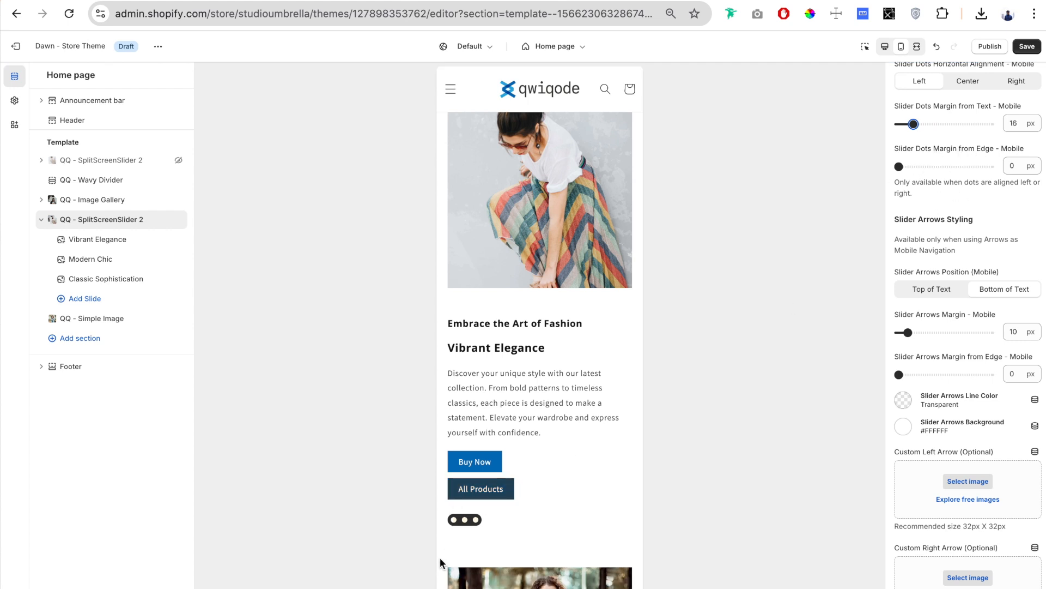
scroll(947, 163, down, 3)
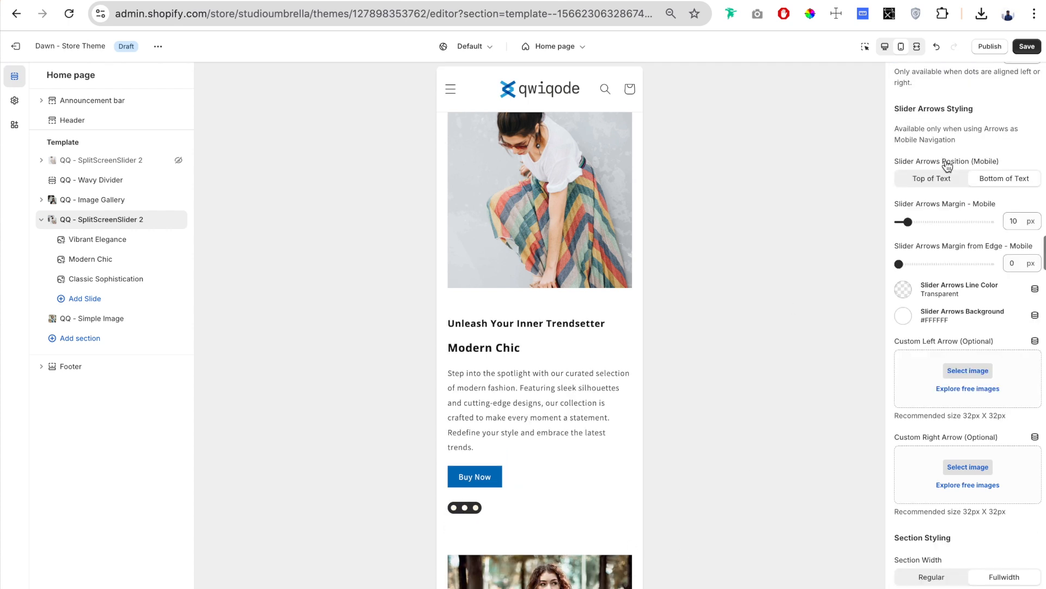
scroll(947, 163, up, 14)
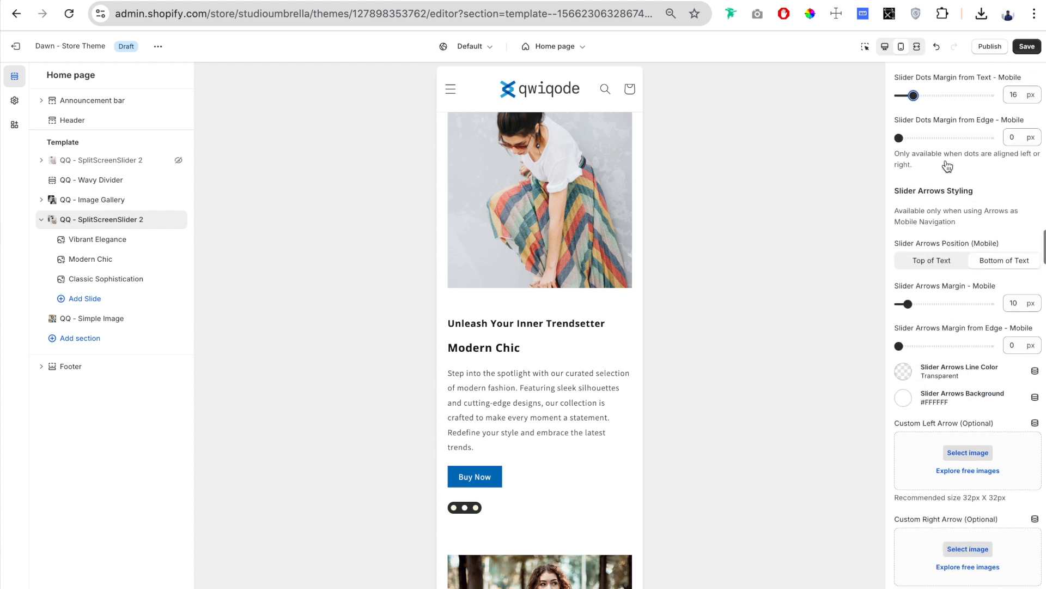
scroll(947, 165, up, 5)
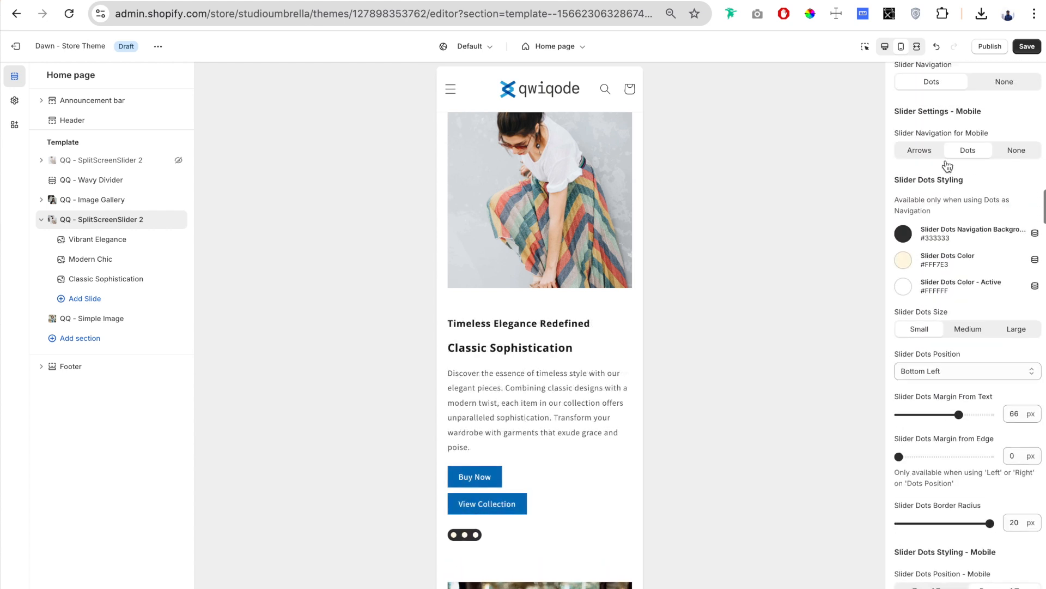
click(913, 238)
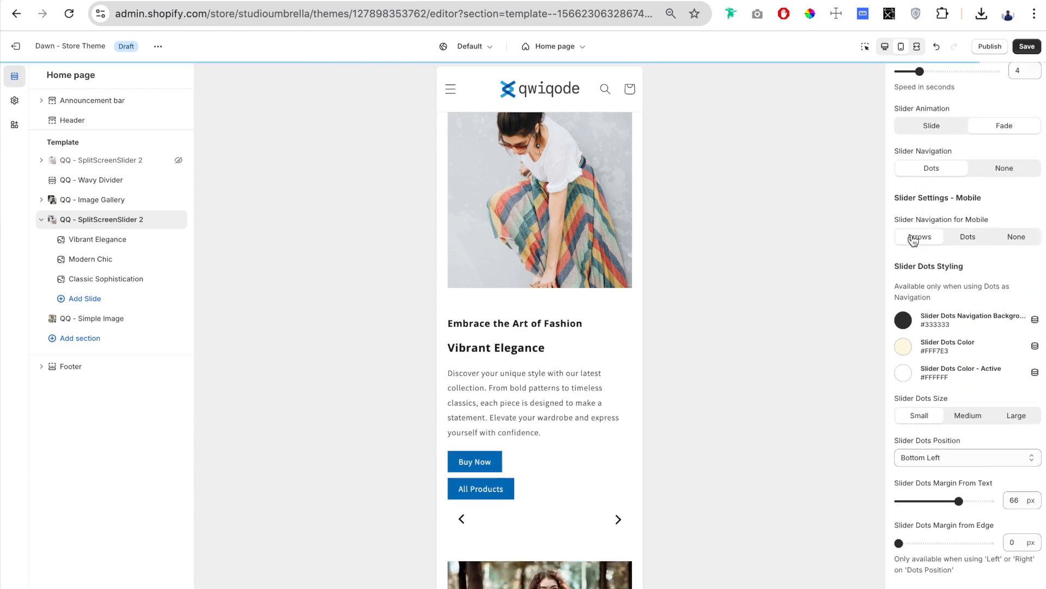
- Place the mobile slider arrows at Top of Text, test the next arrow, and set their mobile margin from edge to 110 px
scroll(961, 316, down, 6)
scroll(565, 386, down, 1)
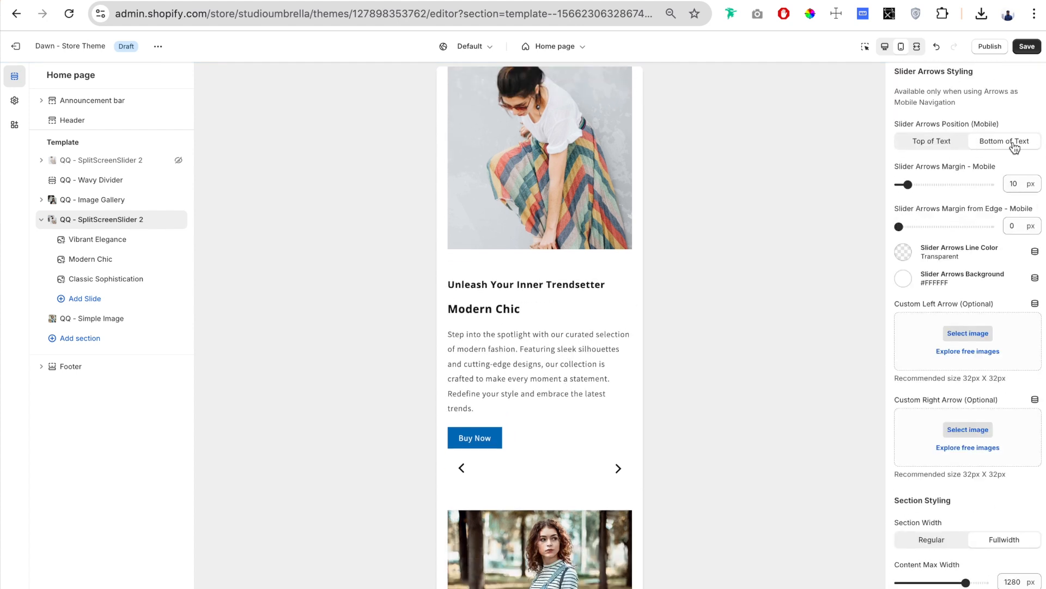
click(942, 147)
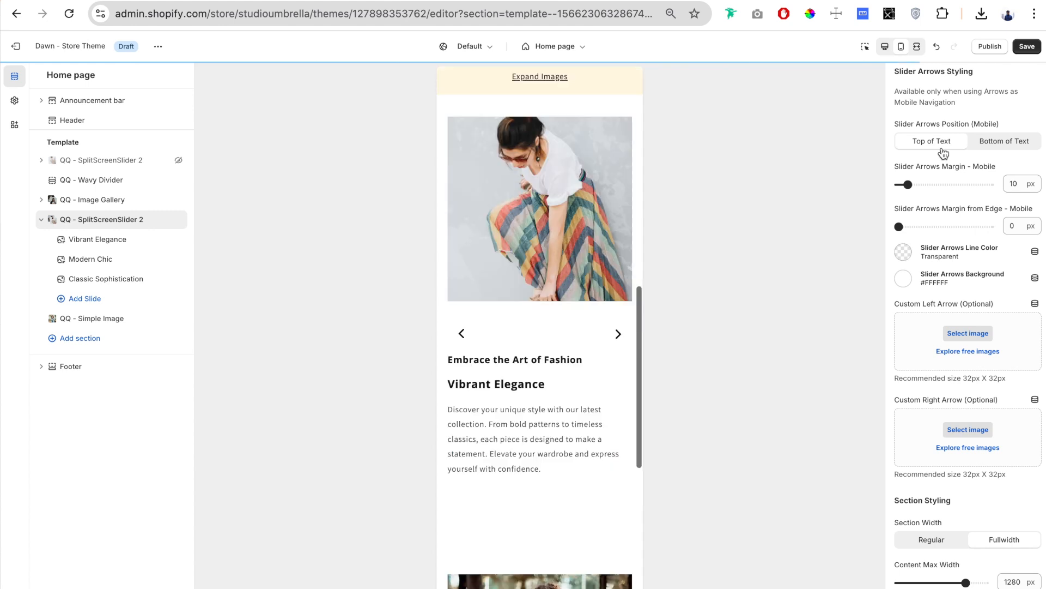
click(617, 341)
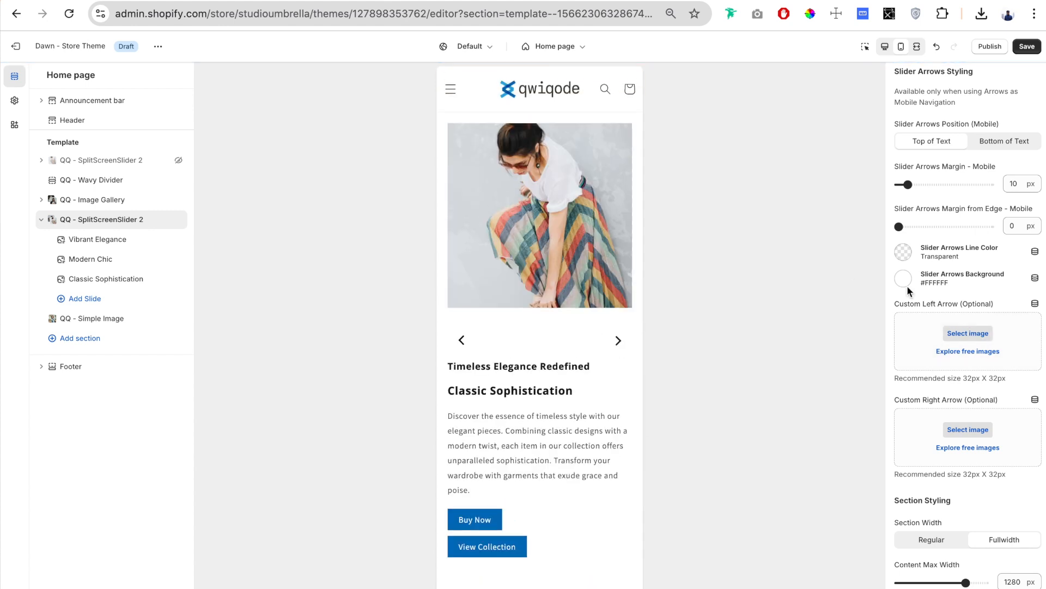
mouse_move(949, 208)
mouse_down()
mouse_move(905, 229)
mouse_move(949, 226)
mouse_up()
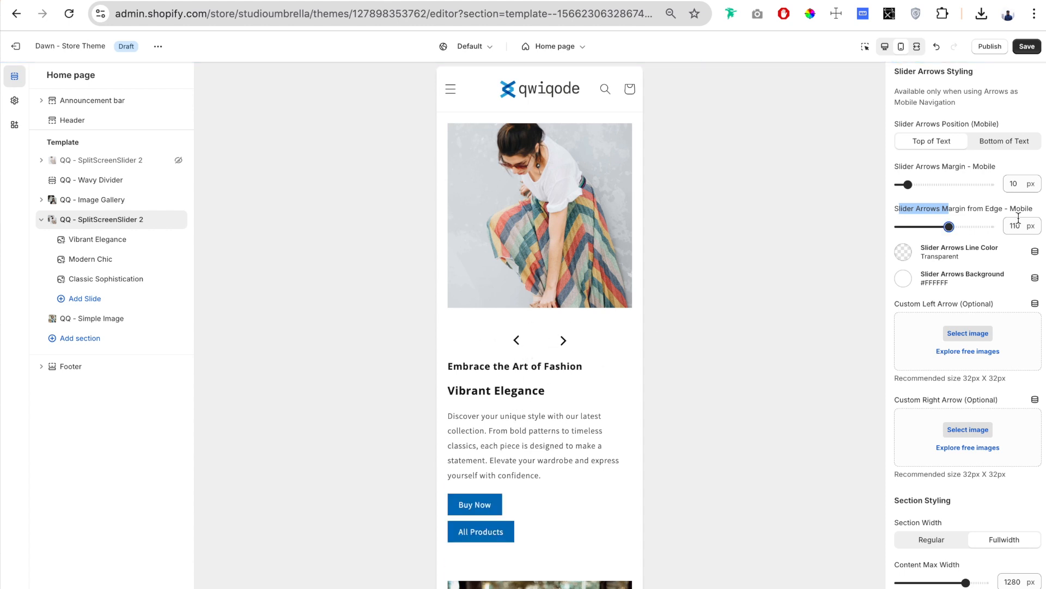
- Set the Slider Arrows Line Color to #CA611F and the Slider Arrows Background to #FFF7E3
scroll(959, 202, down, 2)
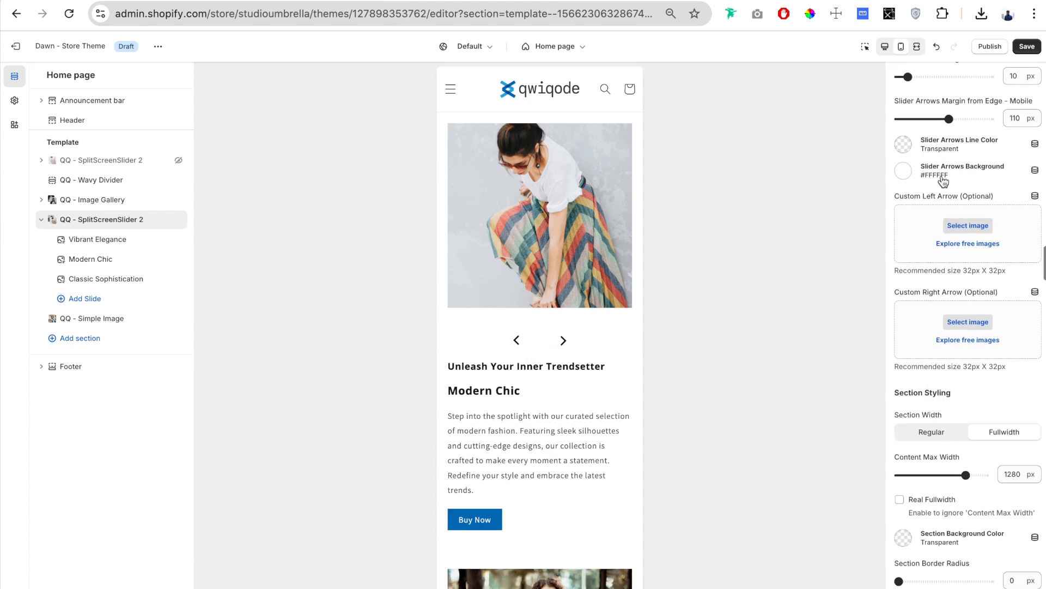
click(903, 145)
click(946, 339)
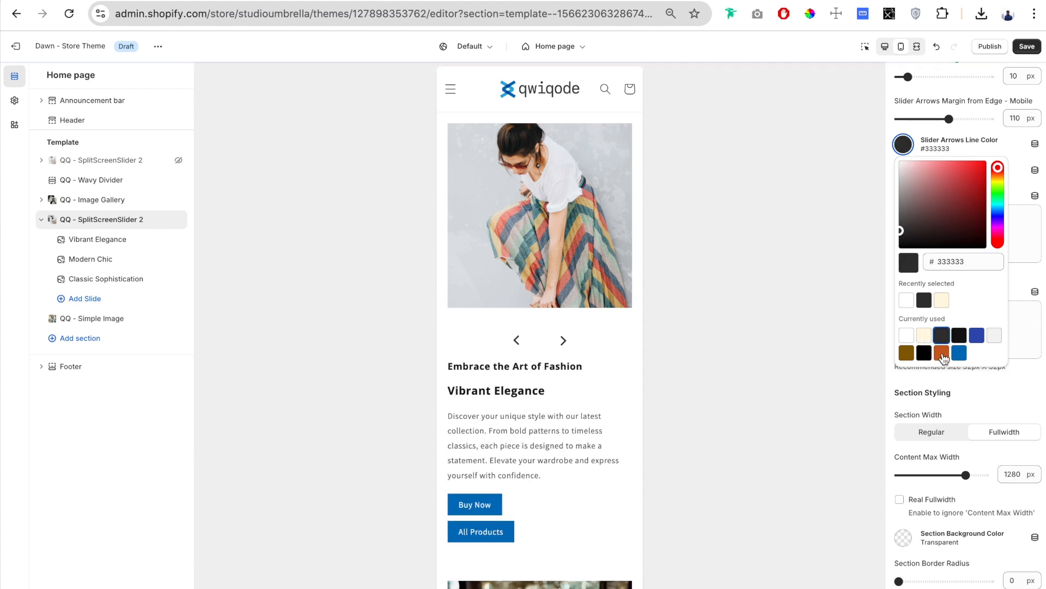
click(943, 353)
click(903, 144)
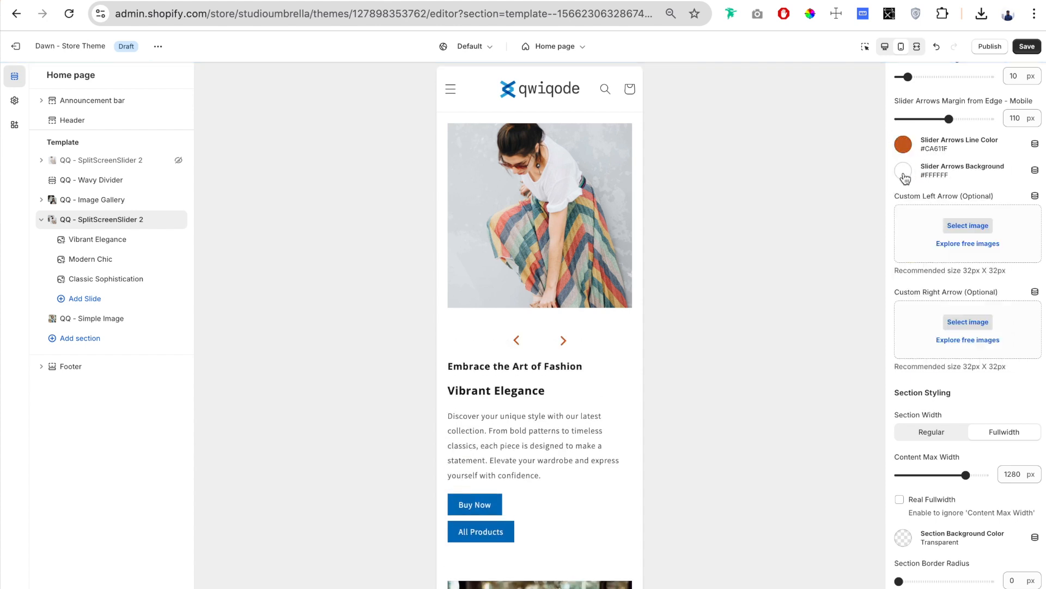
click(903, 172)
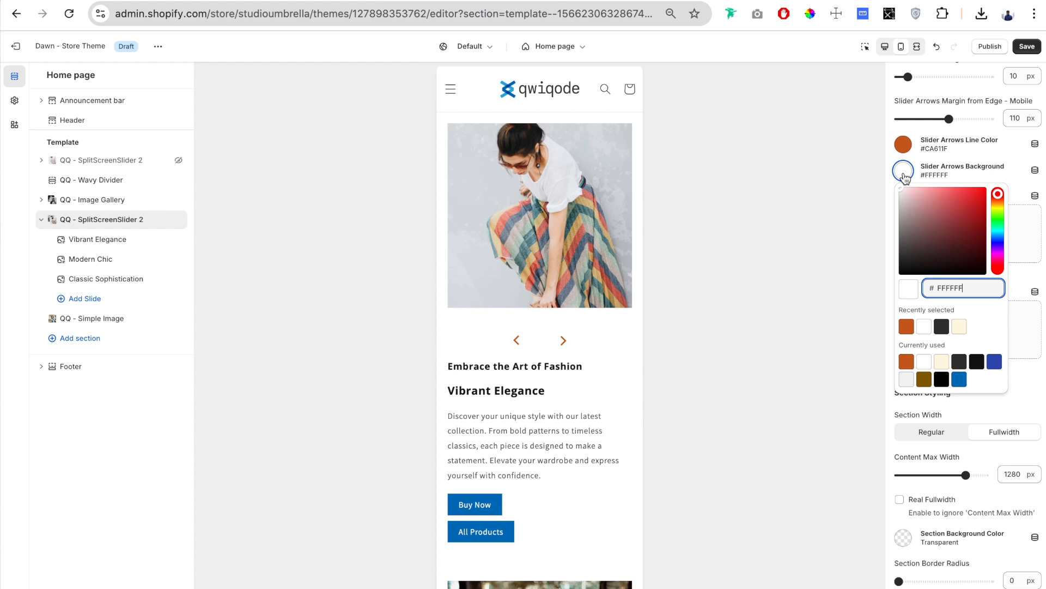
click(942, 362)
click(667, 461)
- Show the desktop preview and set Section Width to Regular with a Content Max Width of 1060 px
scroll(1003, 321, down, 2)
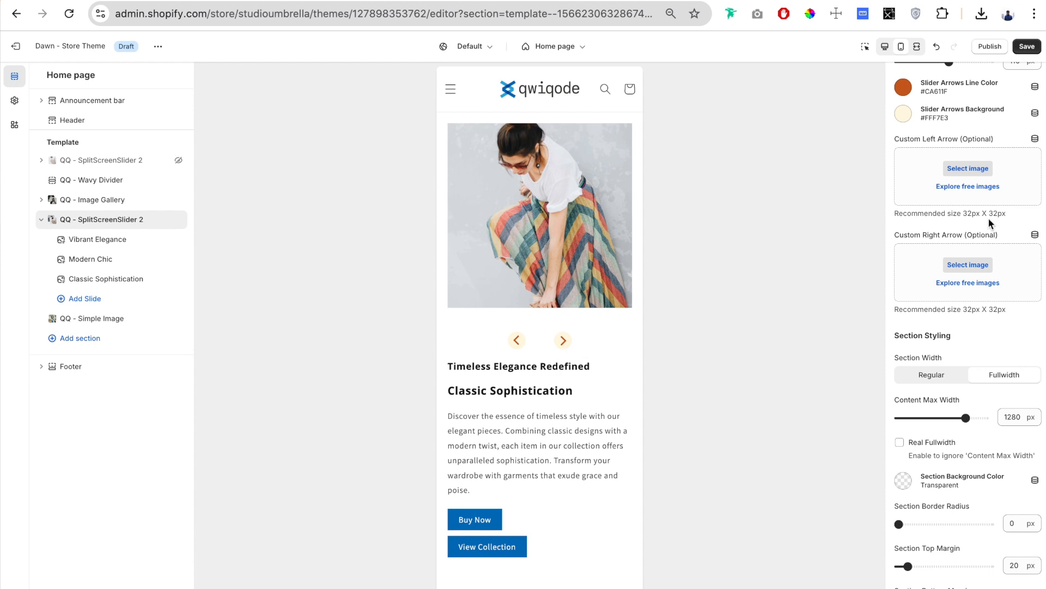
click(885, 46)
scroll(1008, 316, down, 3)
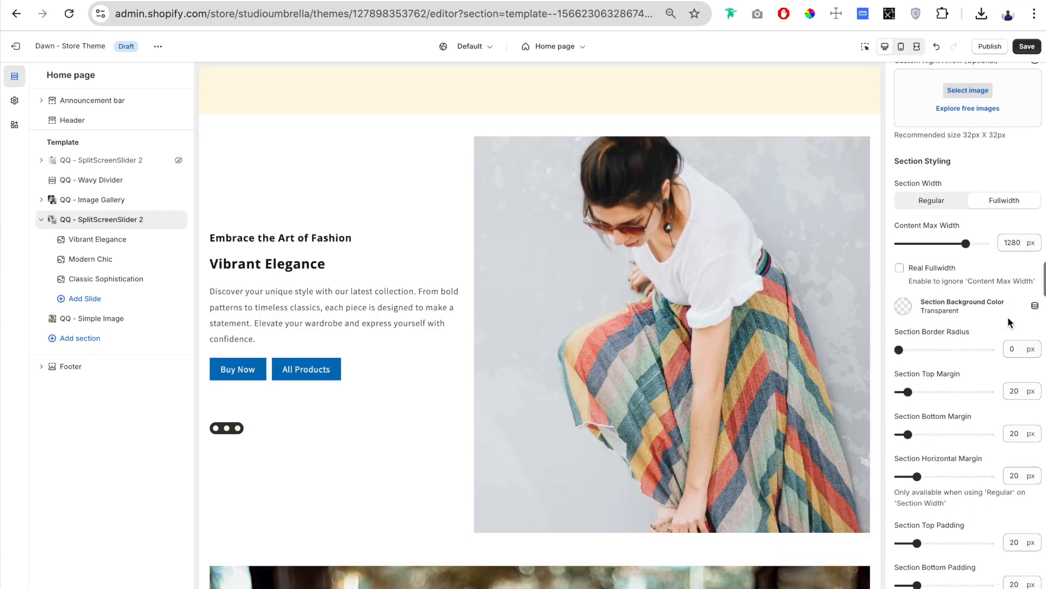
scroll(1008, 316, down, 1)
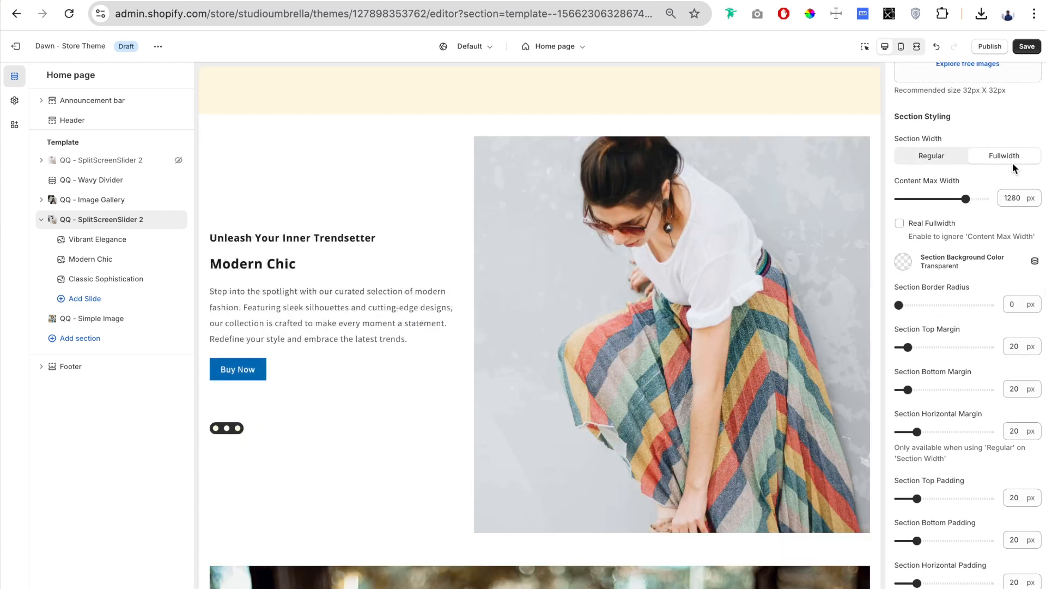
click(935, 157)
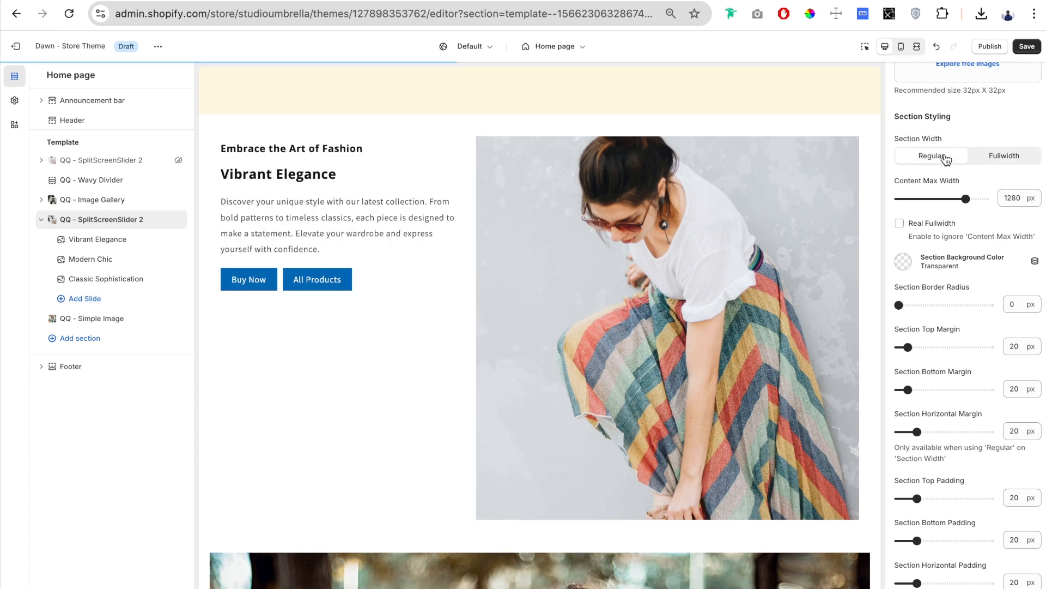
click(1024, 199)
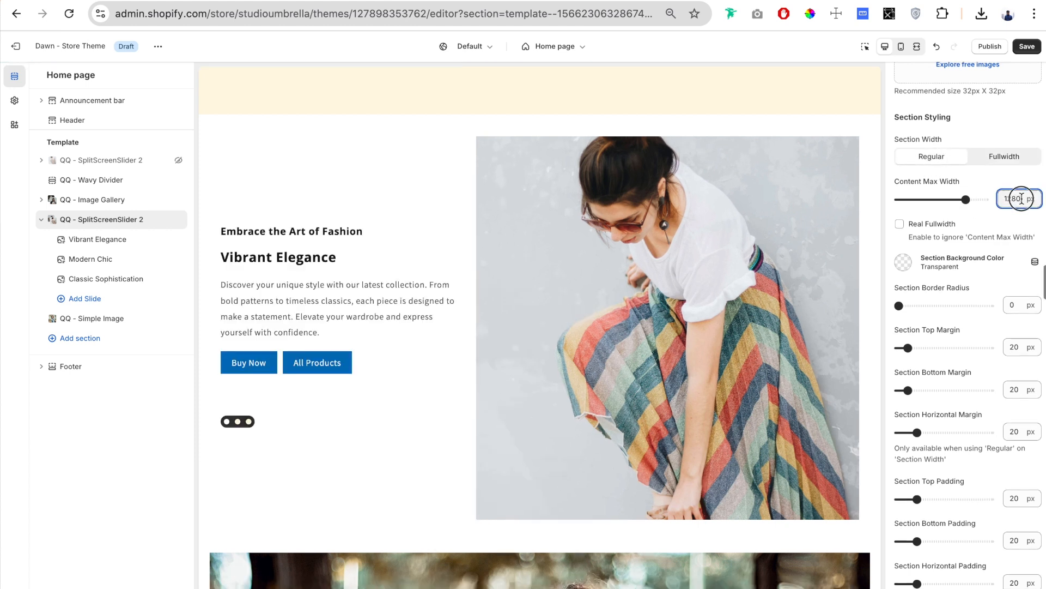
drag(964, 183, 947, 205)
scroll(933, 172, up, 1)
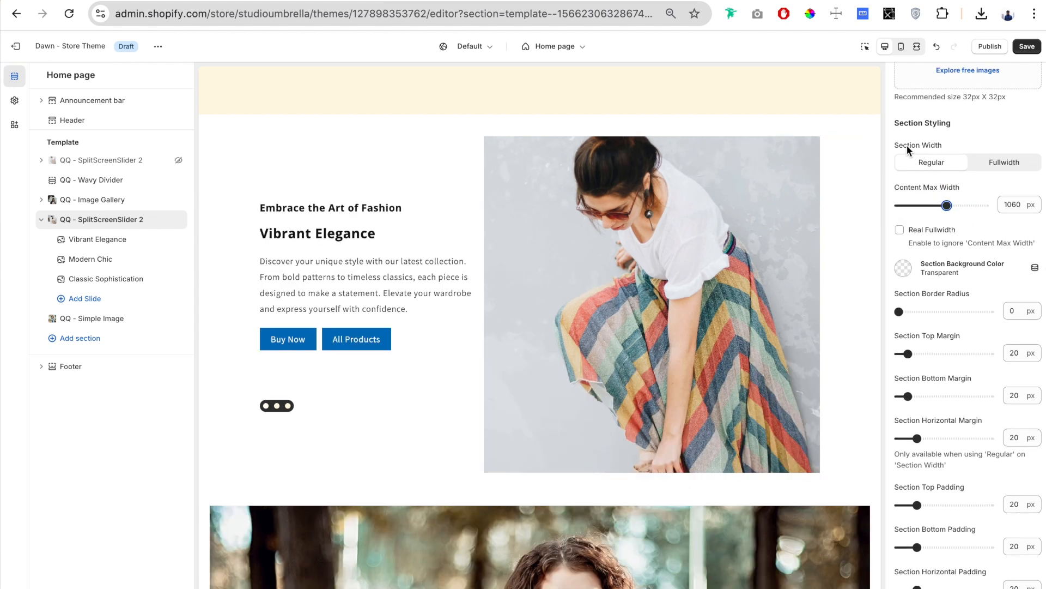
- Set Section Width to Fullwidth and the Section Background Color to #FFF7E3
drag(907, 145, 942, 145)
click(1006, 165)
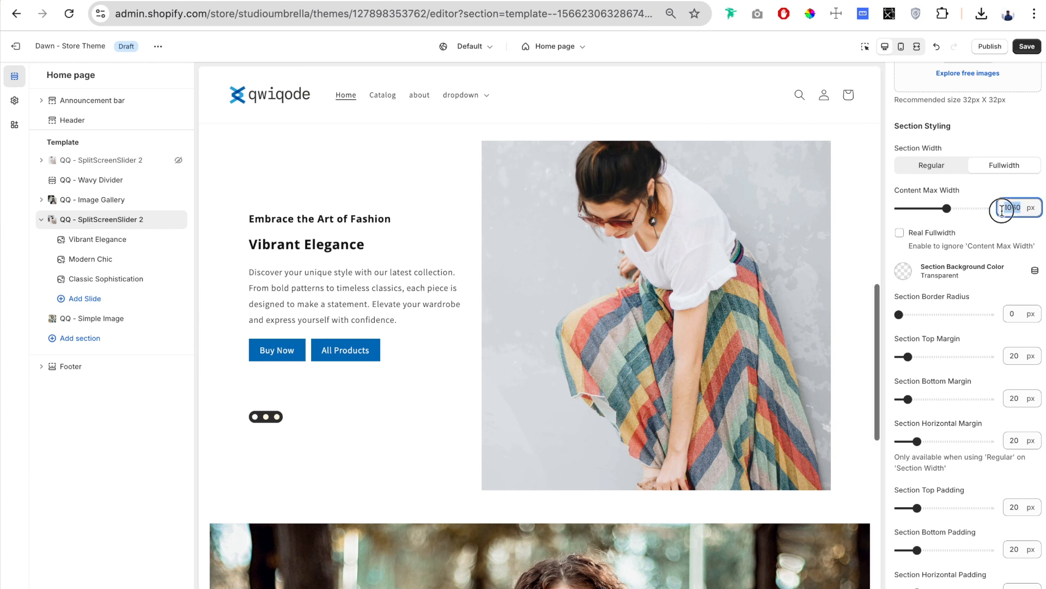
click(909, 274)
click(906, 228)
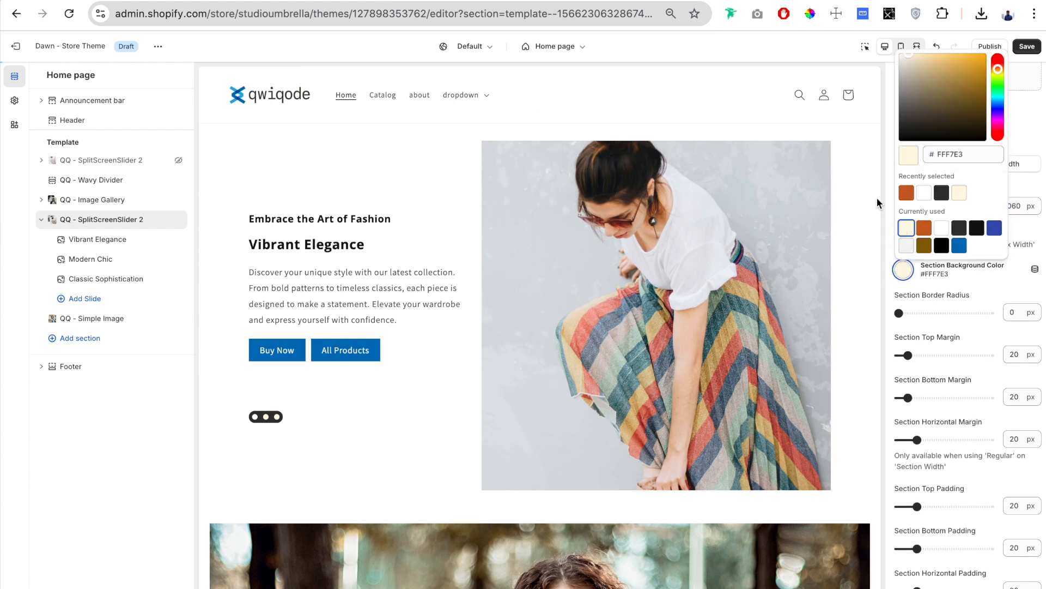
click(888, 191)
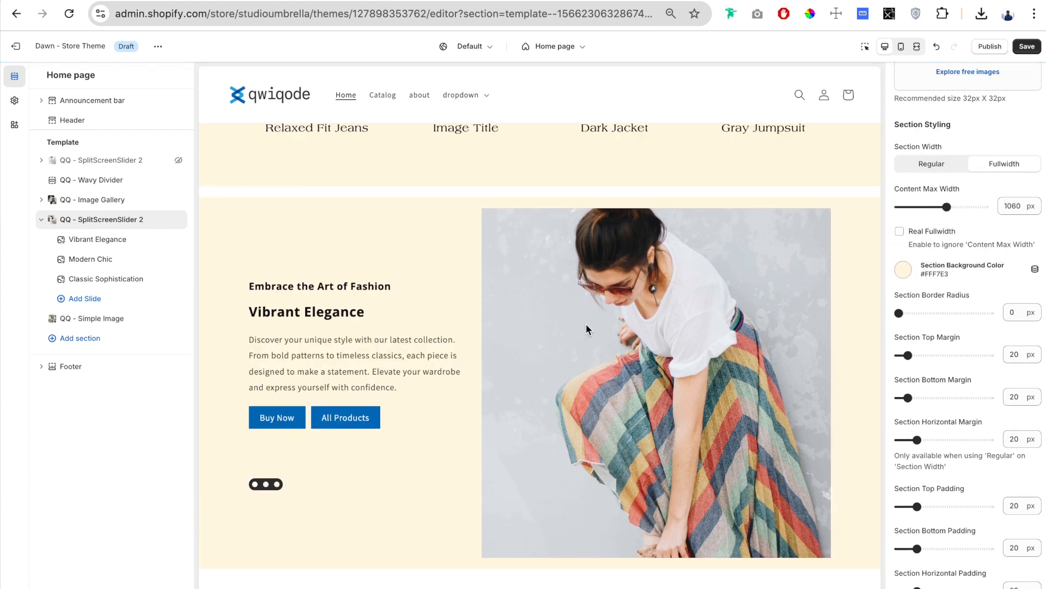
- Inspect the full-width section in the fullscreen preview, then return to the desktop preview
click(917, 46)
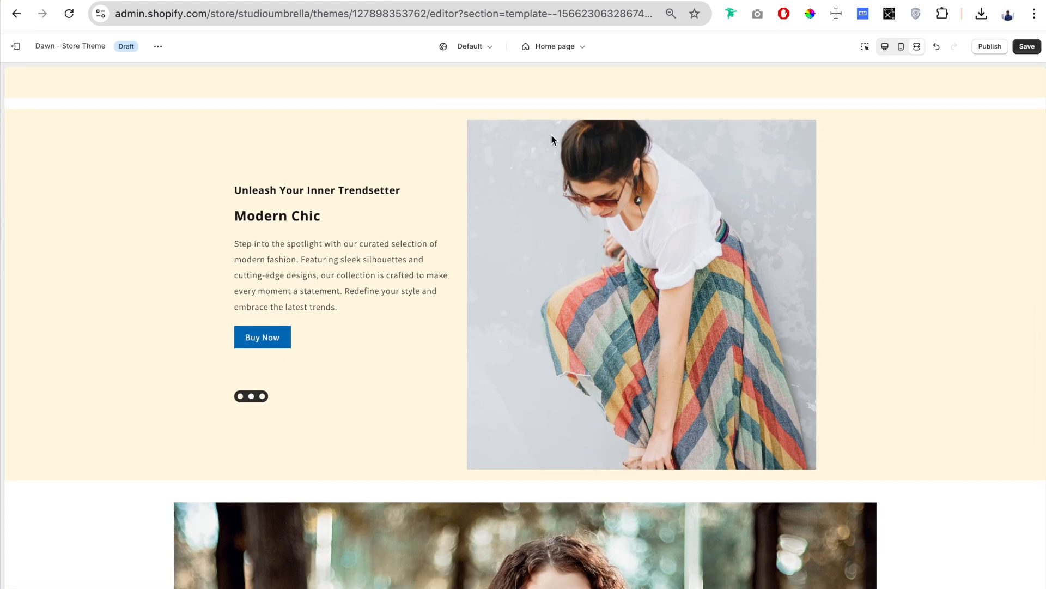
scroll(120, 220, up, 1)
scroll(120, 219, down, 1)
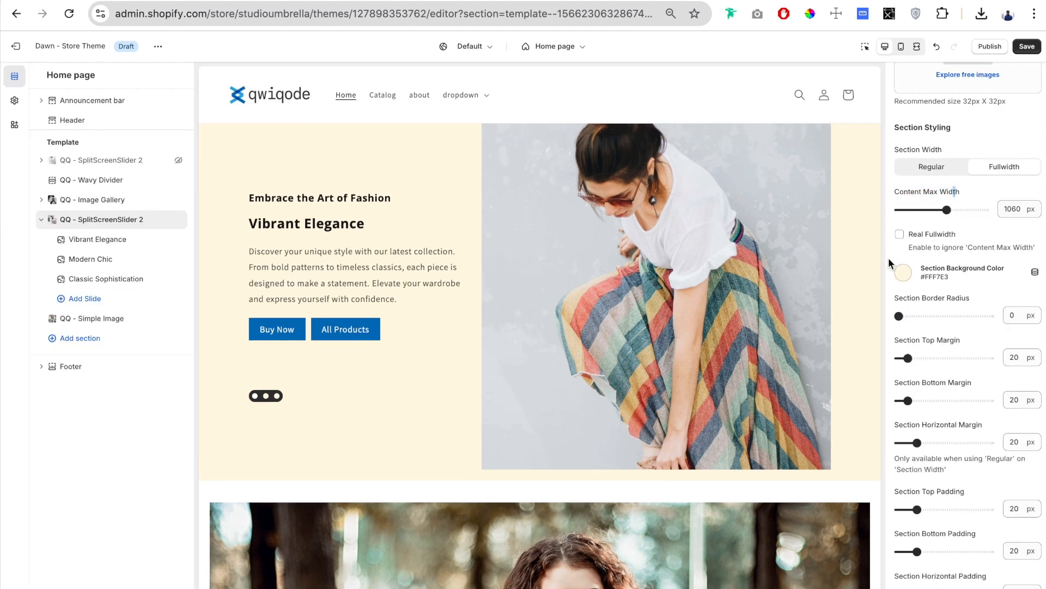
scroll(892, 254, up, 1)
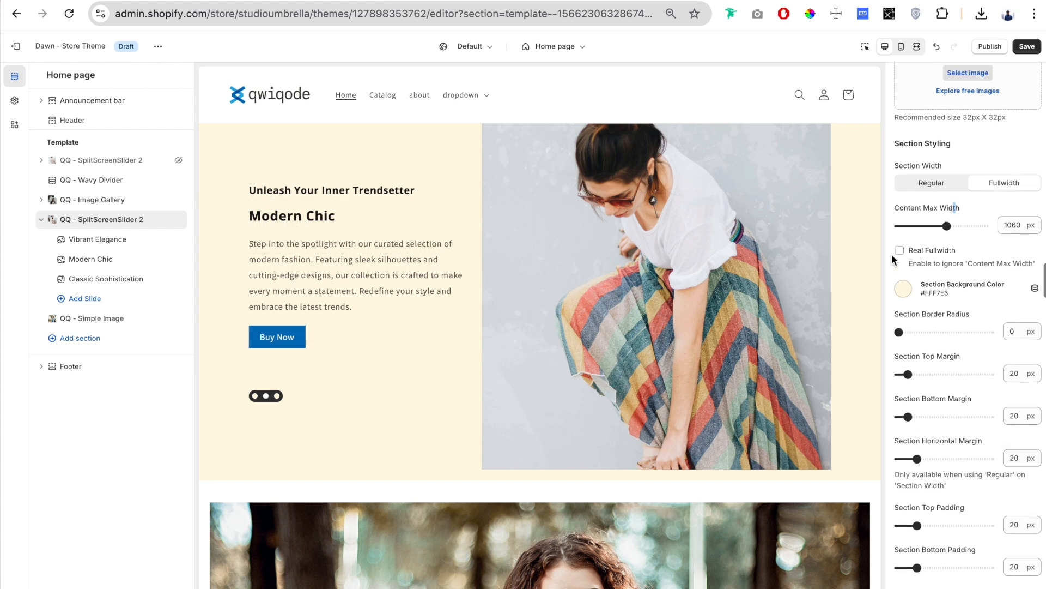
- Try the Real Fullwidth option and check the section's layout in the fullscreen preview before returning to the desktop preview
drag(1014, 232, 907, 207)
click(899, 250)
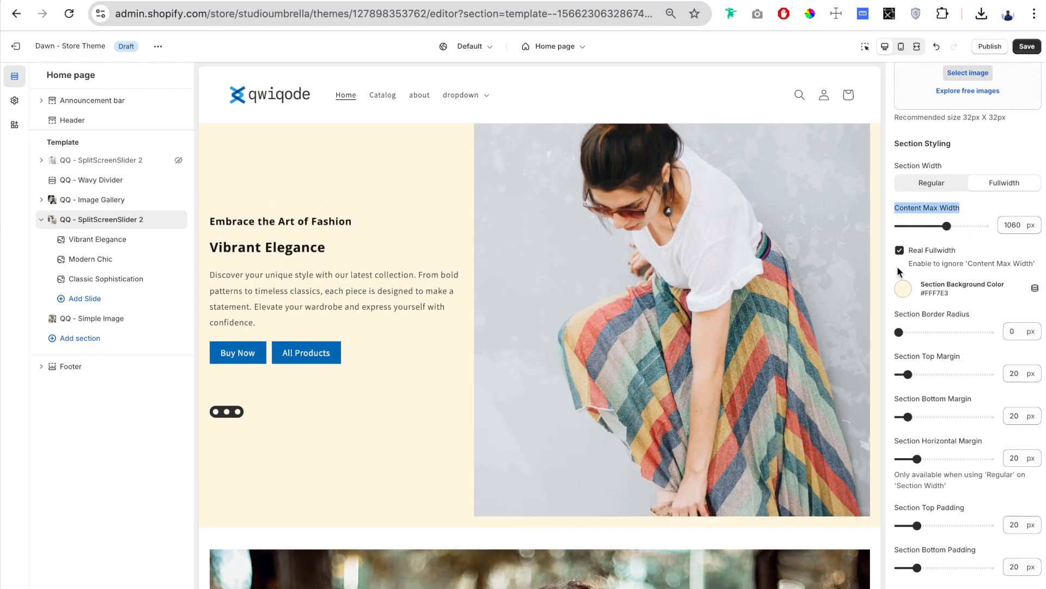
click(918, 47)
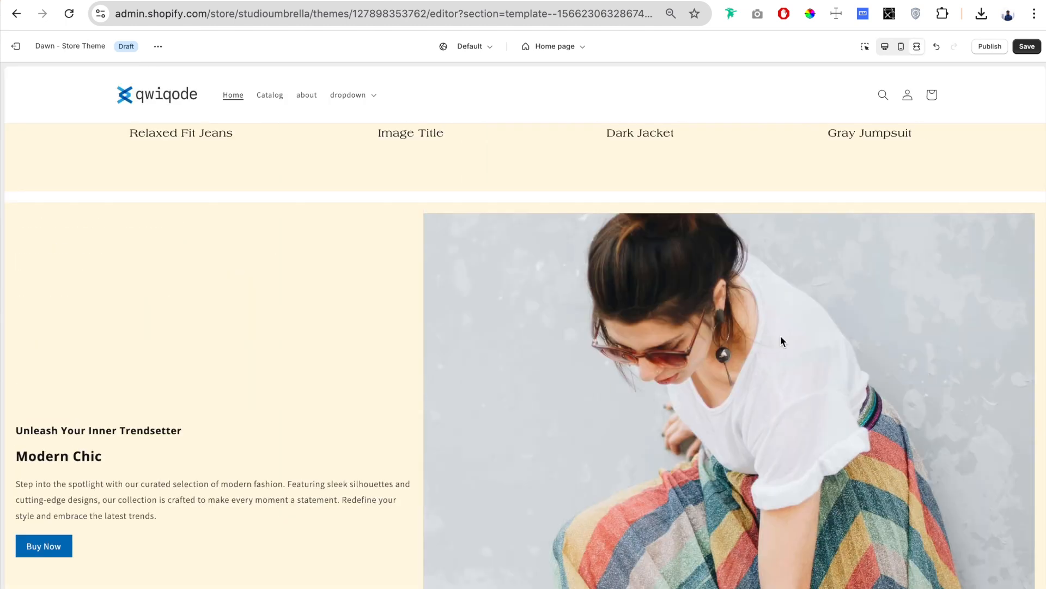
scroll(679, 374, down, 4)
scroll(679, 372, down, 4)
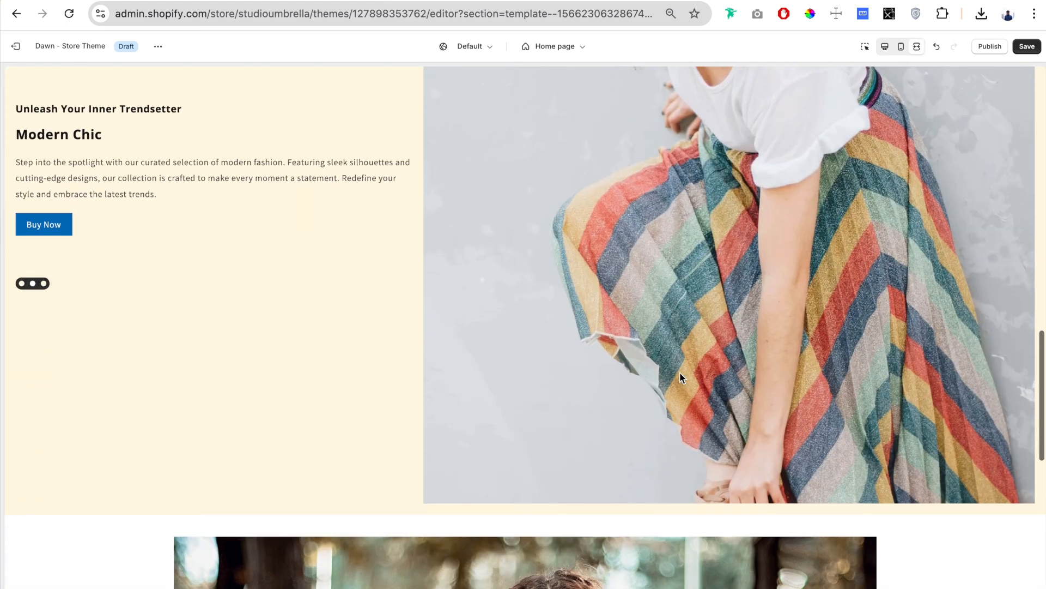
scroll(679, 371, up, 6)
scroll(679, 371, down, 2)
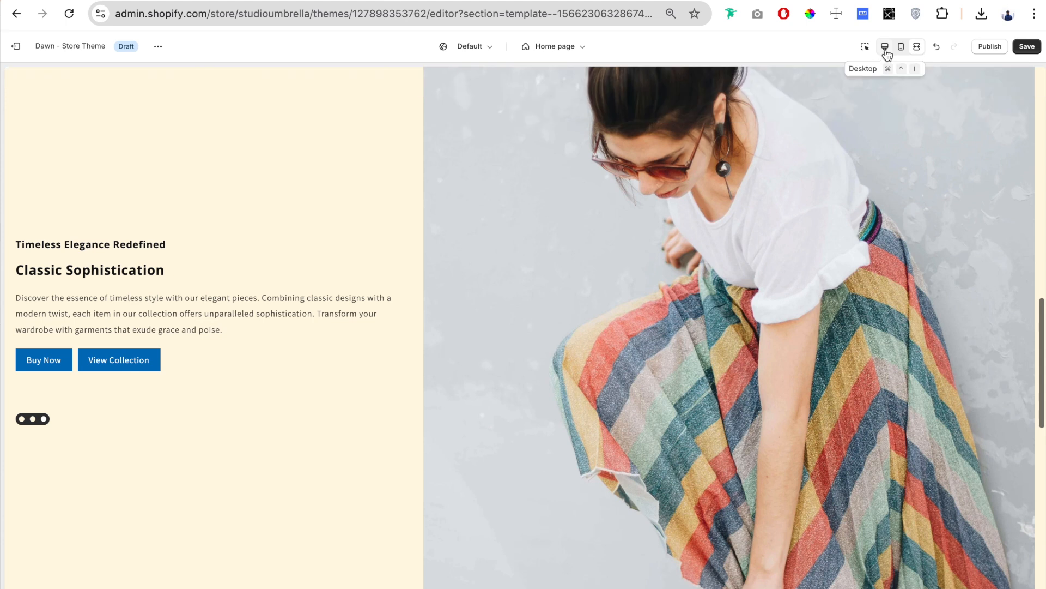
click(885, 49)
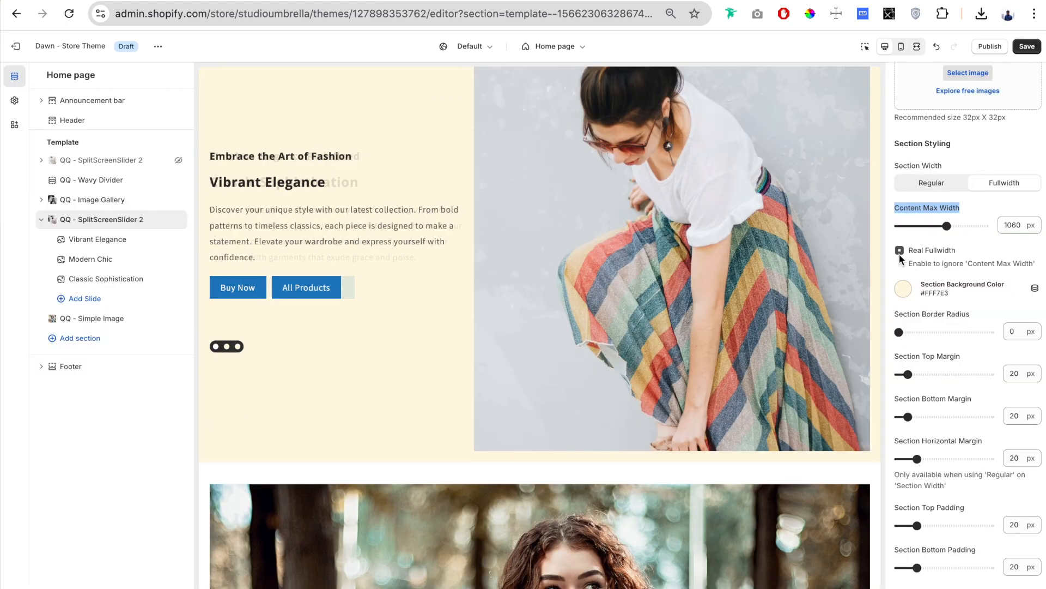
- Turn off Real Fullwidth and set the Content Max Width to 1240 px
drag(954, 229, 894, 236)
click(966, 212)
- Try rounding the section's corners with Section Border Radius, then return it to 0 px
scroll(972, 228, down, 2)
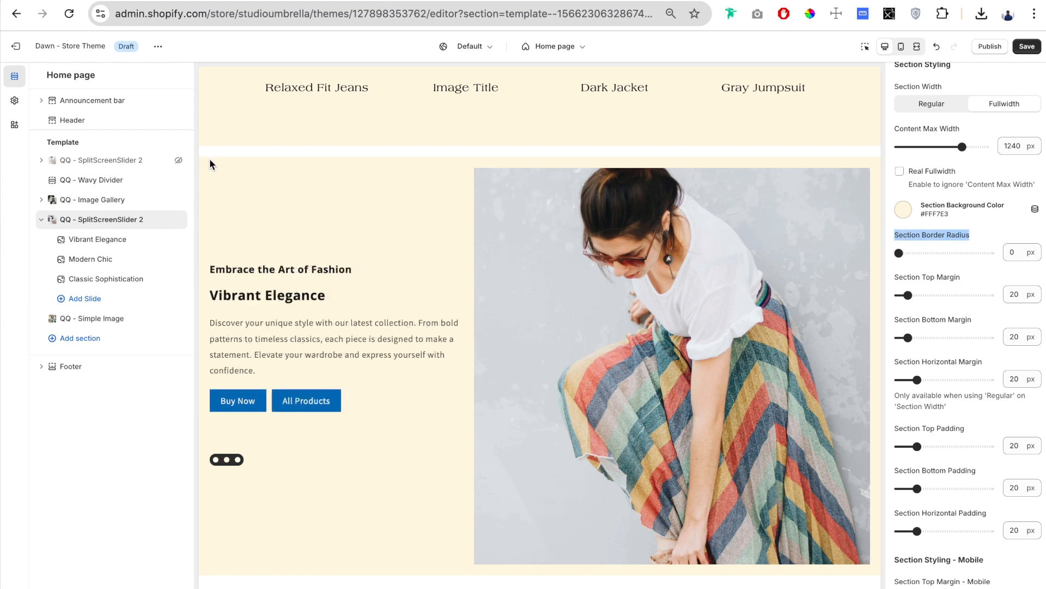
mouse_move(899, 253)
mouse_down()
mouse_move(930, 254)
mouse_move(884, 257)
mouse_up()
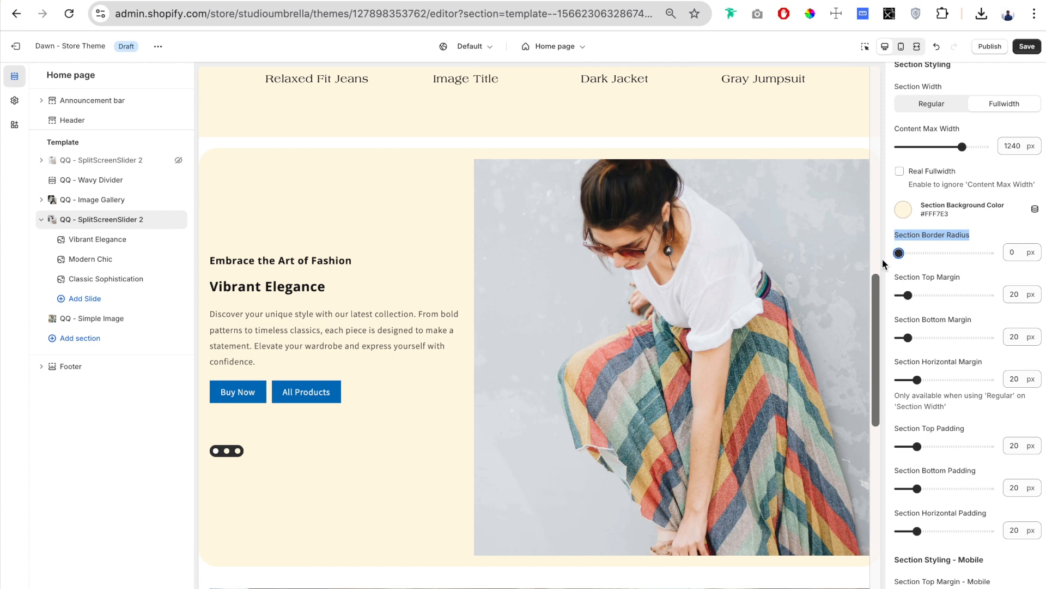
- Set the Section Bottom Margin to 82 px
scroll(930, 316, down, 1)
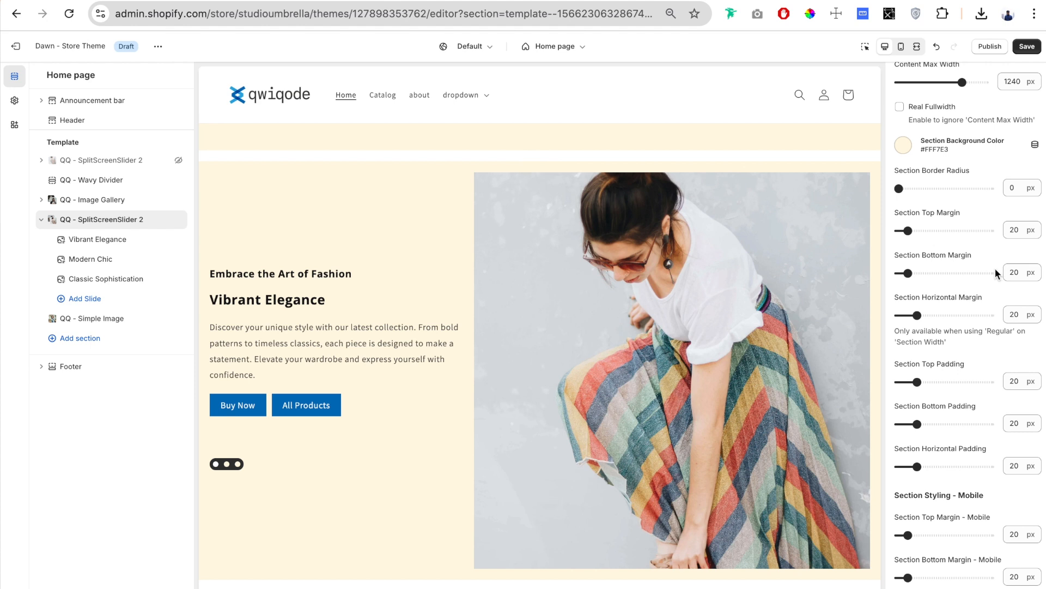
scroll(416, 418, down, 1)
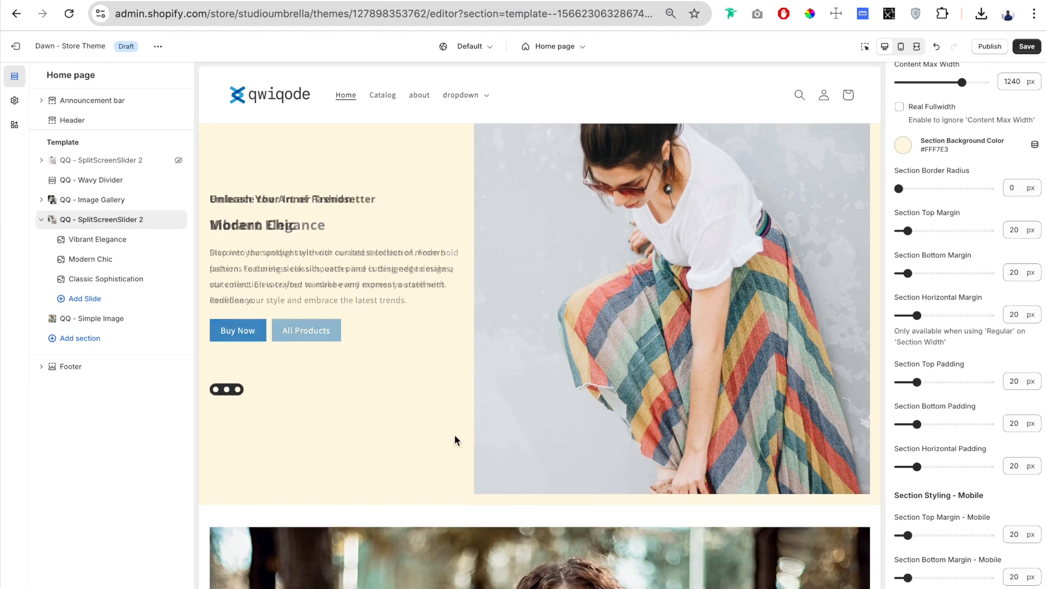
drag(908, 274, 936, 272)
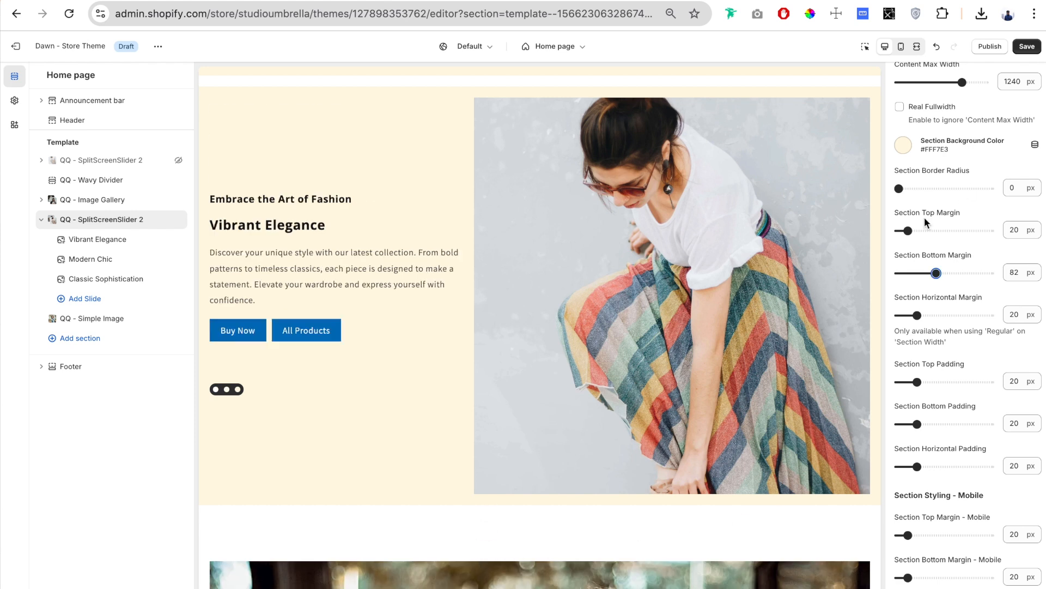
- Set the Section Top Margin to 82 px
drag(908, 230, 935, 230)
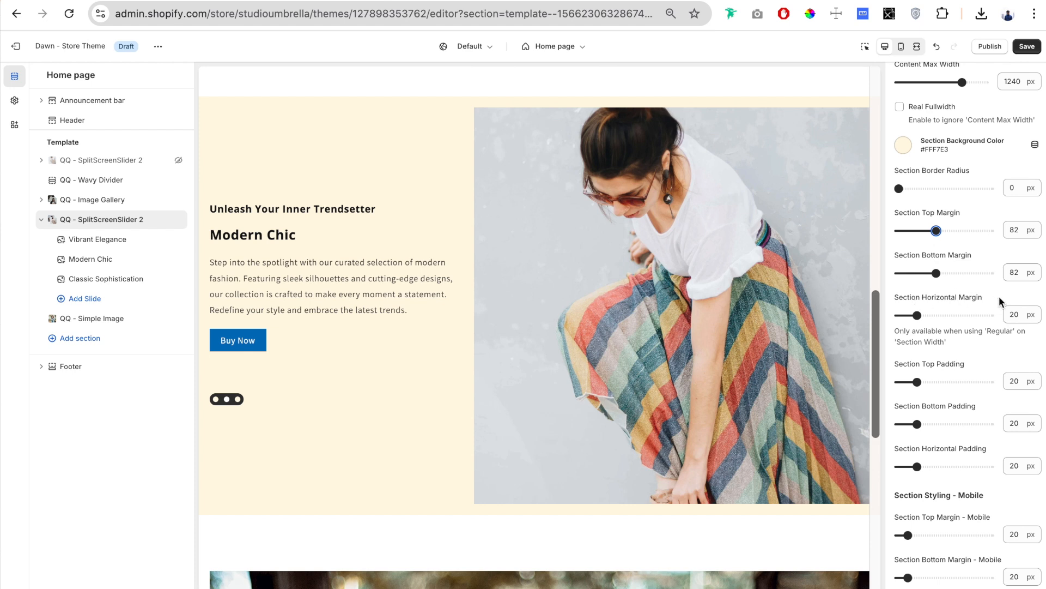
- Switch the Section Width to Regular and set the Content Max Width to 1400 px
scroll(940, 344, up, 3)
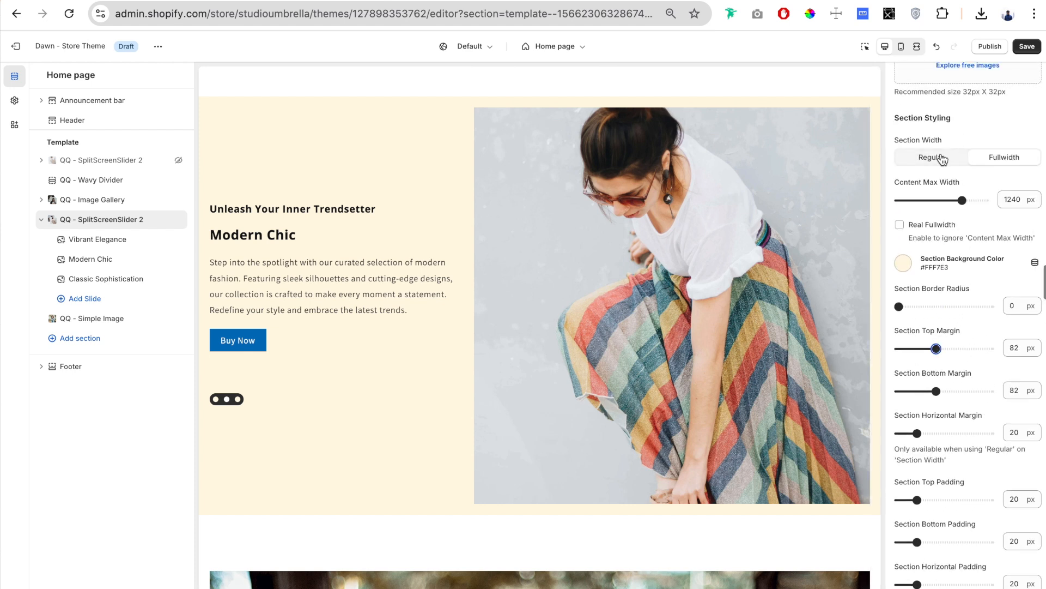
click(942, 158)
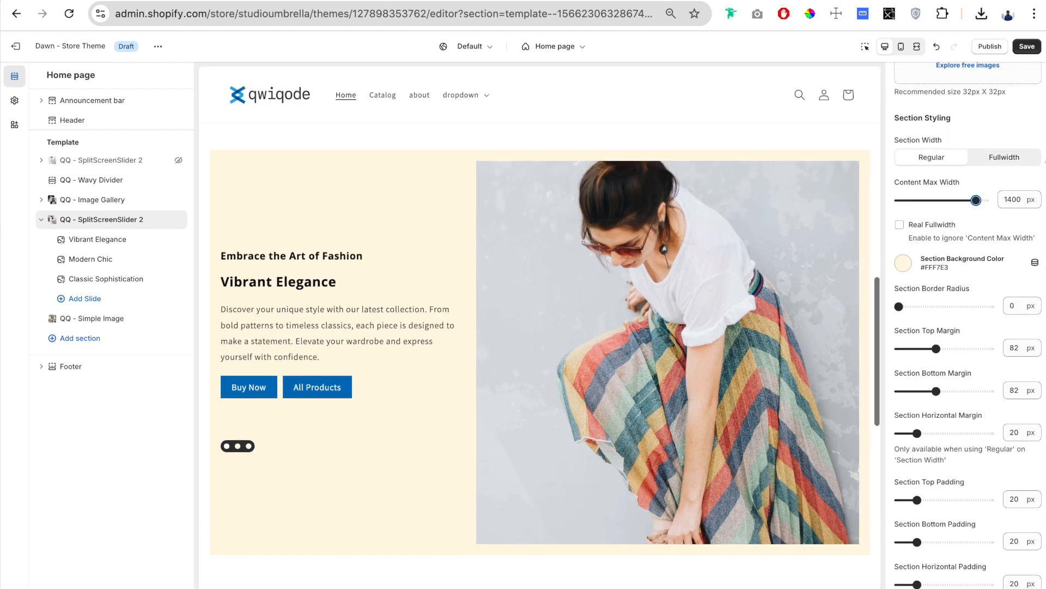
drag(969, 183, 894, 182)
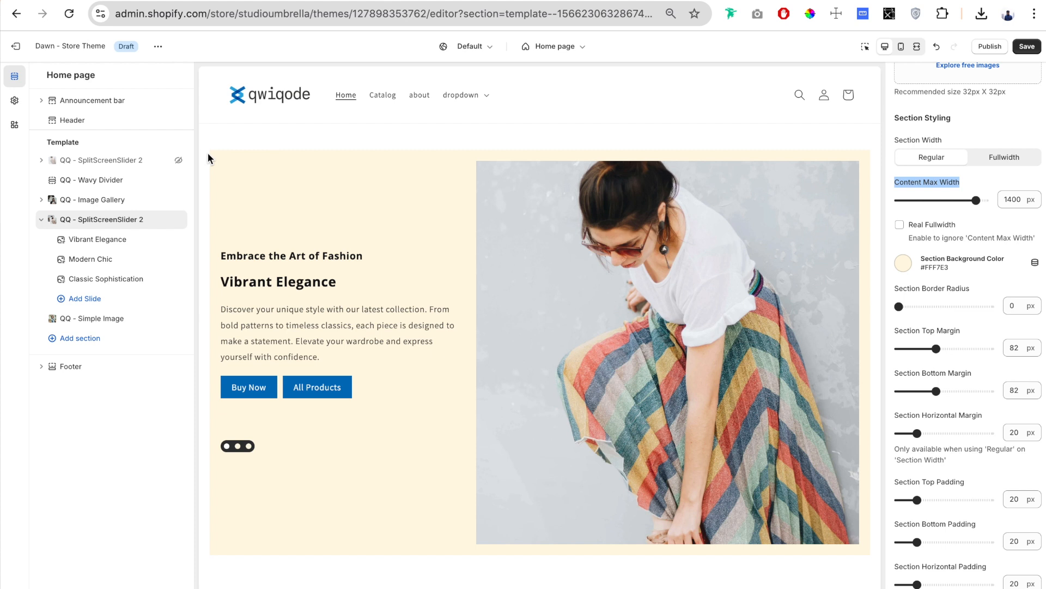
- Try Section Horizontal Margins of 35 px and 0 px, settle on 15 px, and return the Section Width to Fullwidth
scroll(927, 287, down, 3)
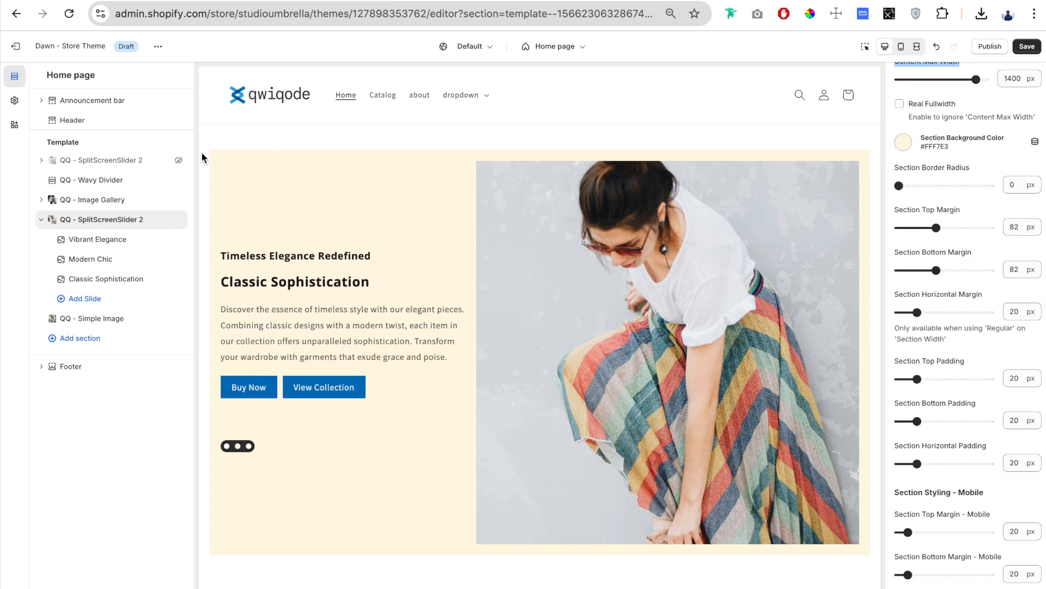
drag(917, 311, 931, 311)
scroll(927, 284, up, 3)
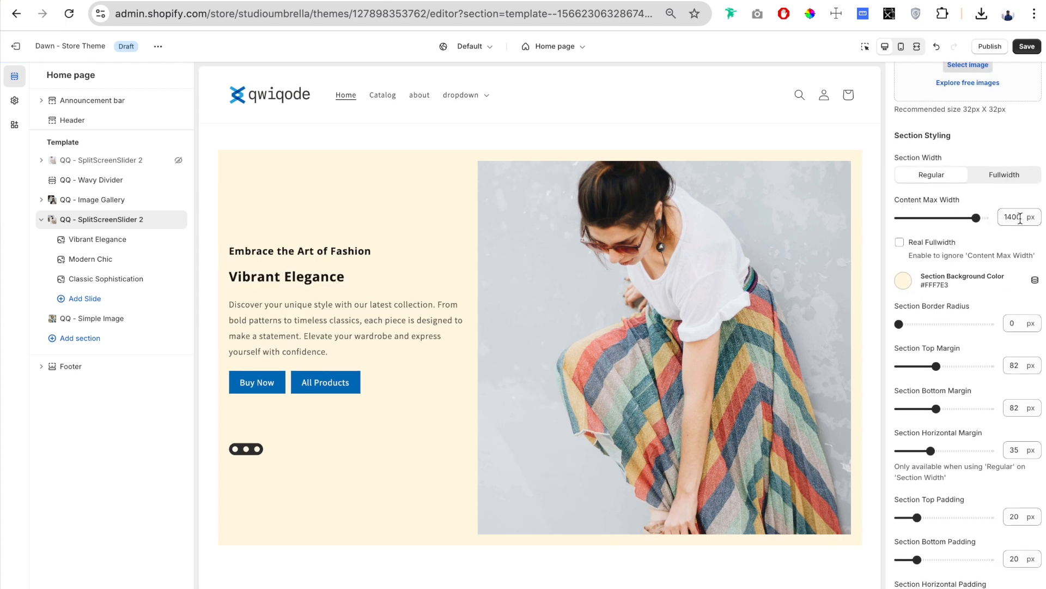
scroll(1020, 218, down, 3)
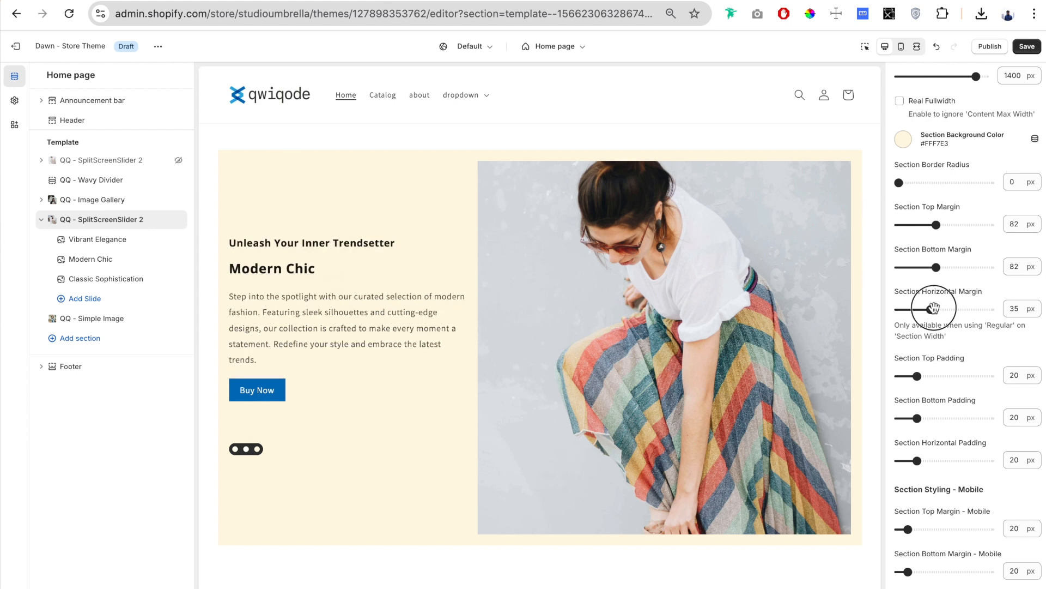
drag(931, 309, 799, 306)
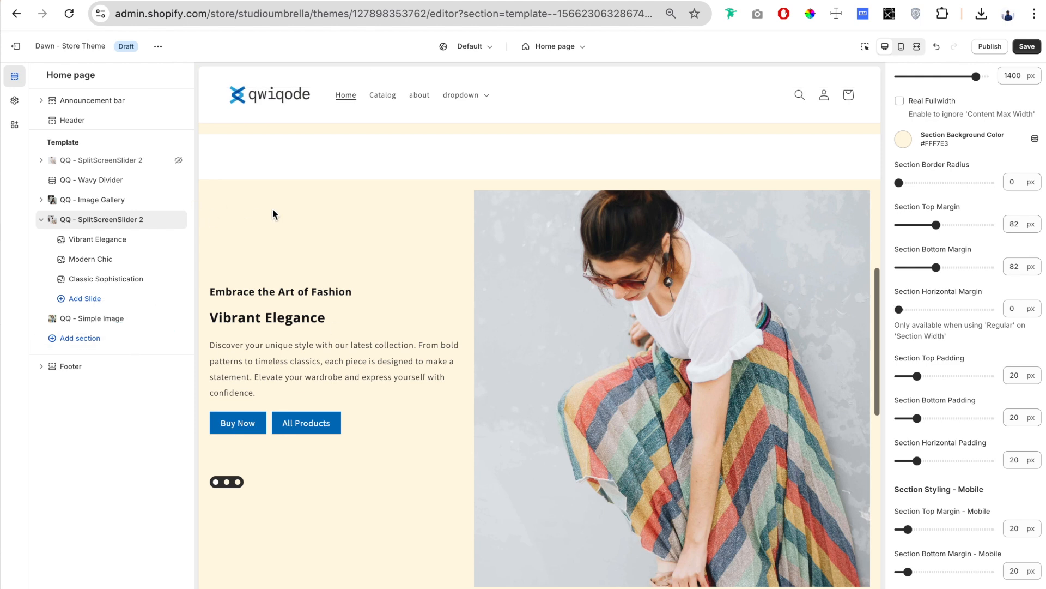
drag(899, 309, 913, 310)
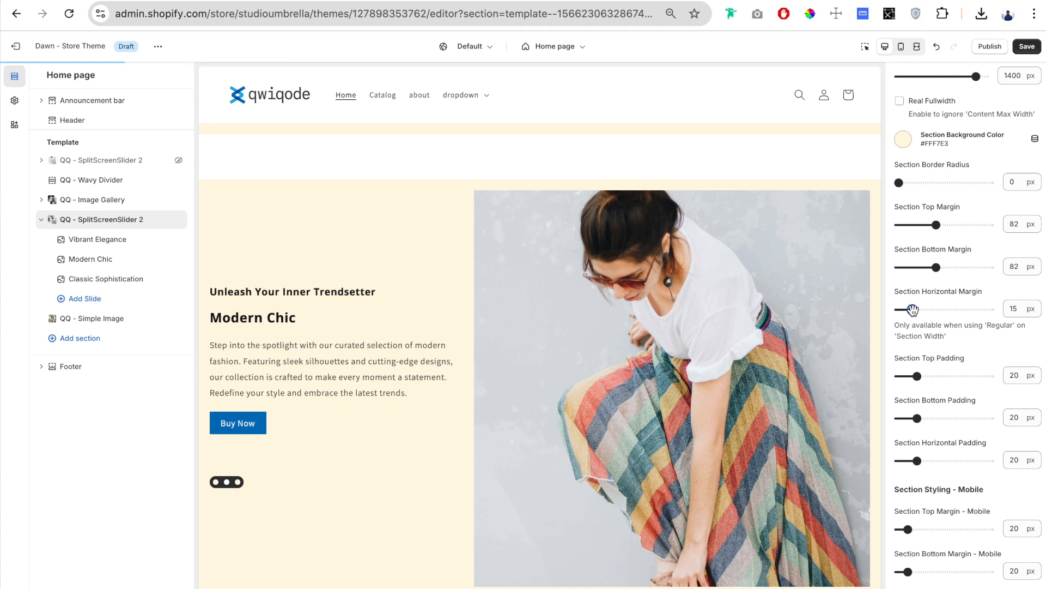
scroll(969, 280, up, 4)
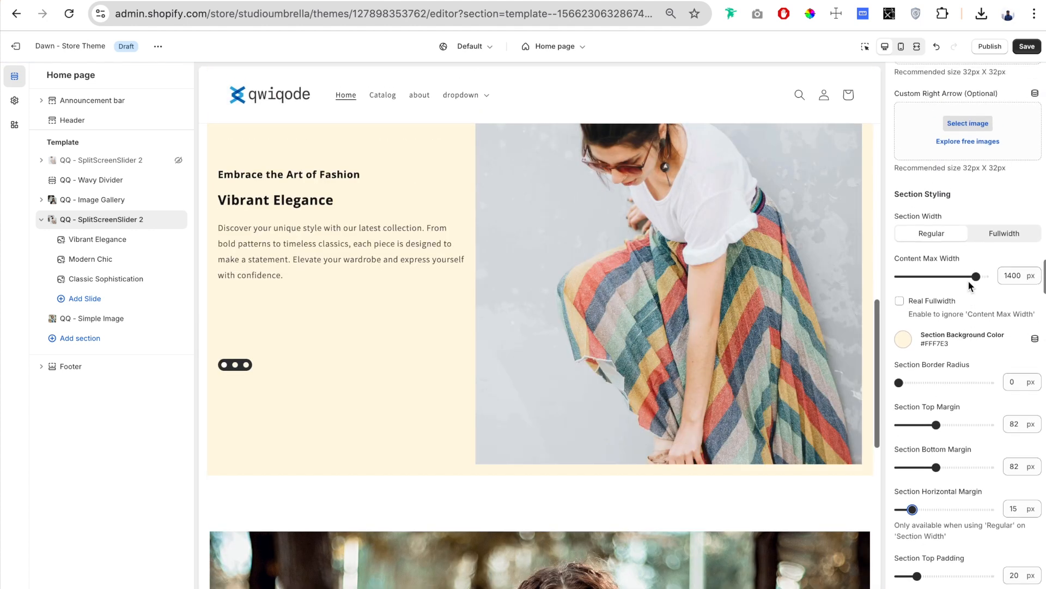
click(1008, 248)
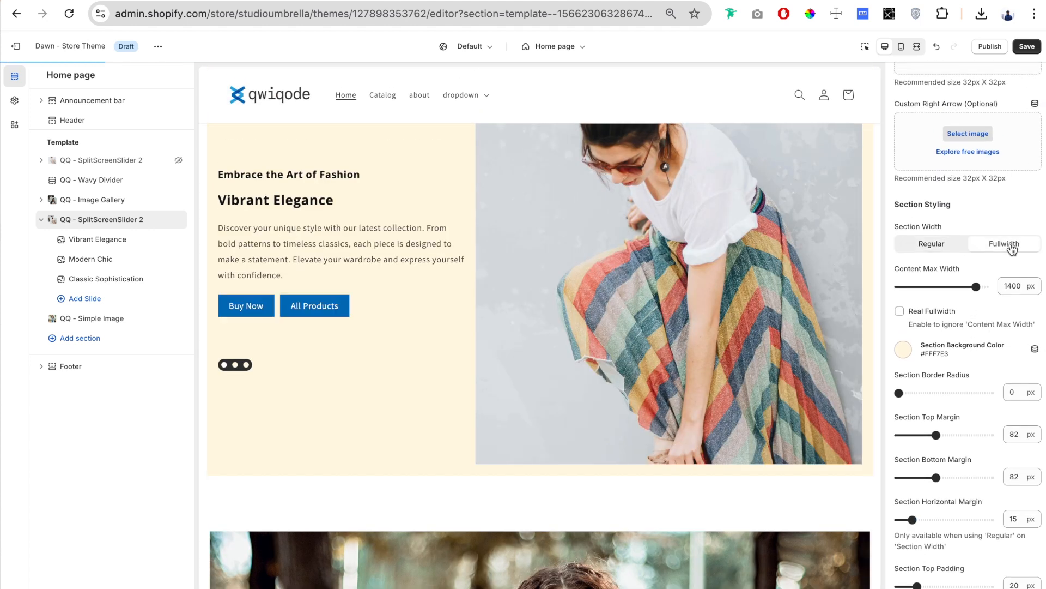
- Set both the Section Top Padding and the Section Bottom Padding to 60 px
scroll(943, 393, down, 3)
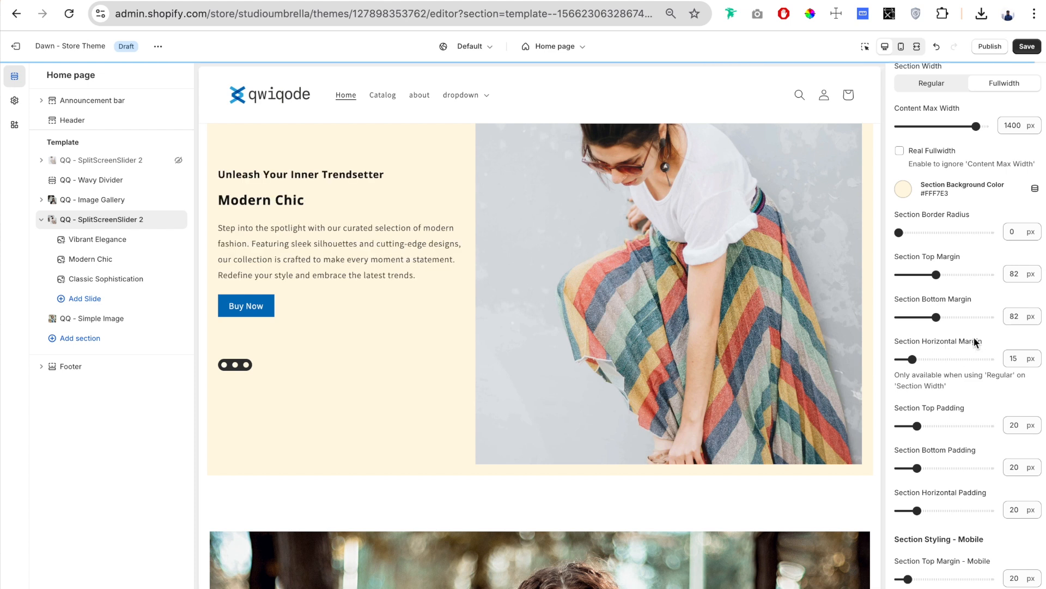
scroll(970, 341, down, 3)
scroll(959, 304, down, 2)
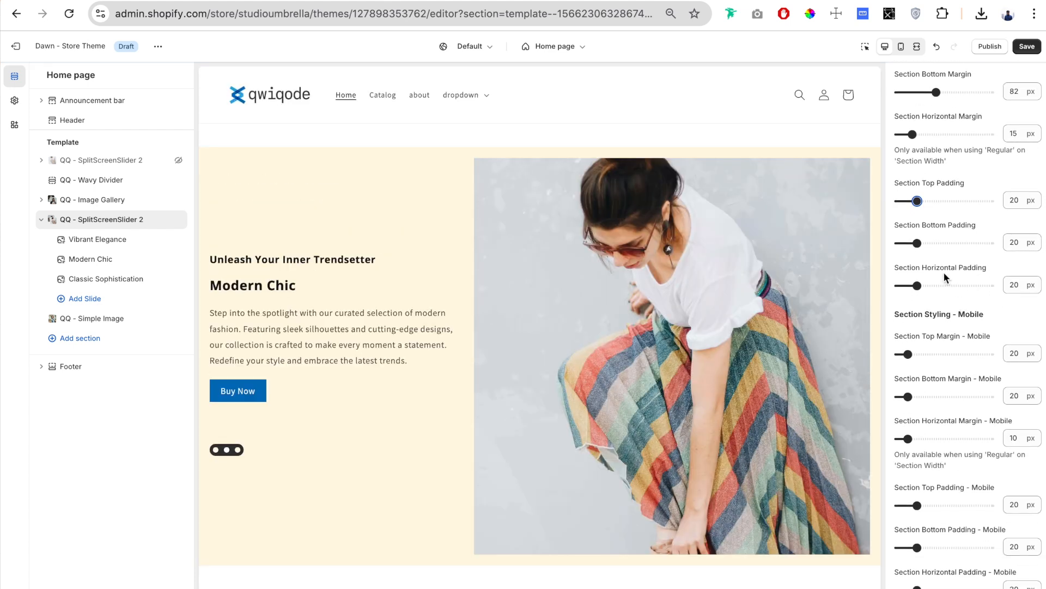
scroll(944, 272, up, 1)
scroll(498, 213, up, 1)
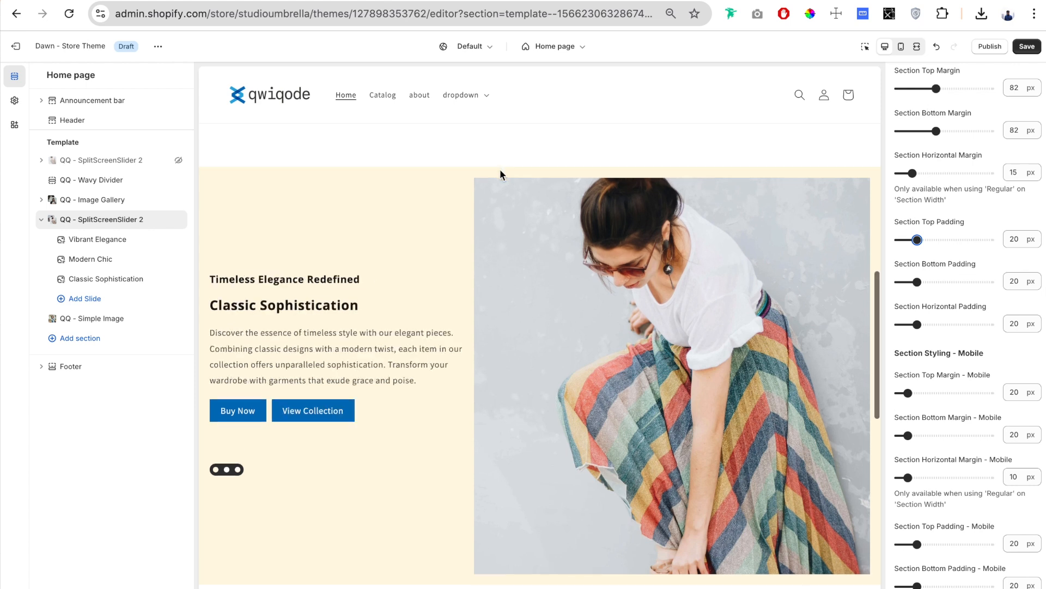
drag(967, 223, 908, 223)
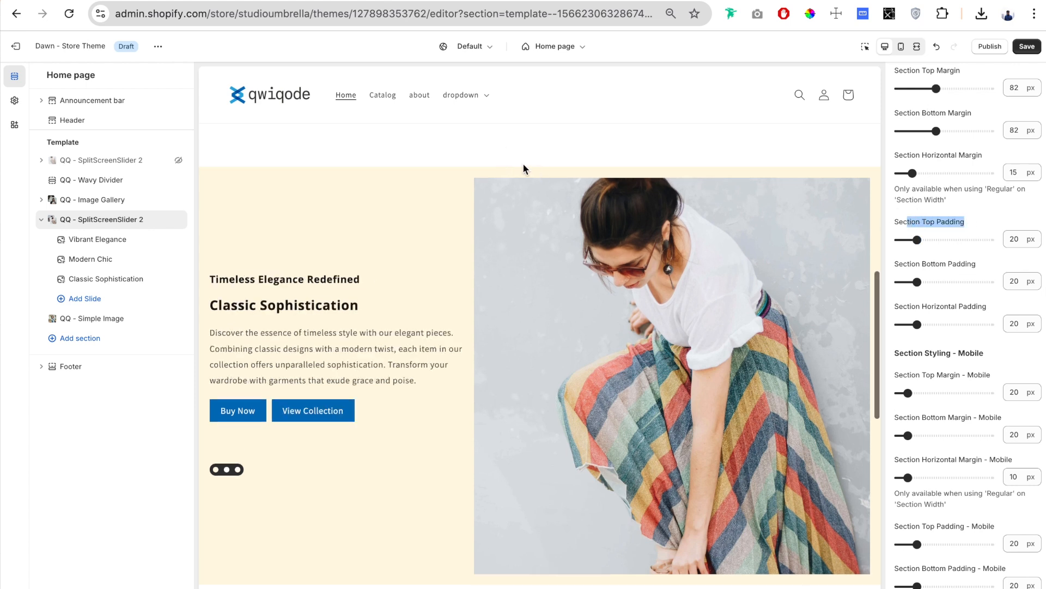
click(1014, 221)
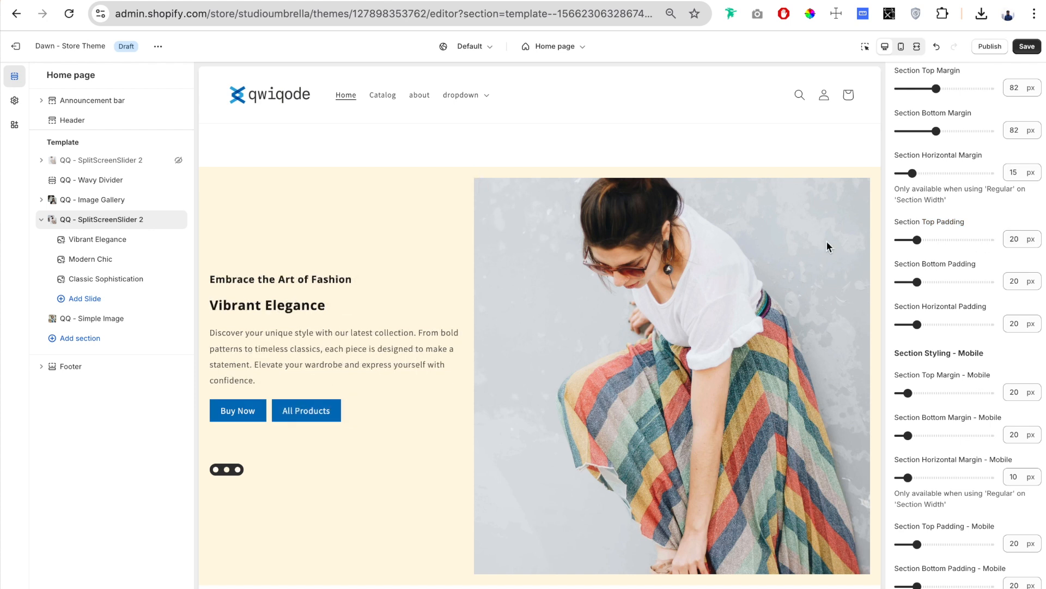
drag(917, 240, 953, 240)
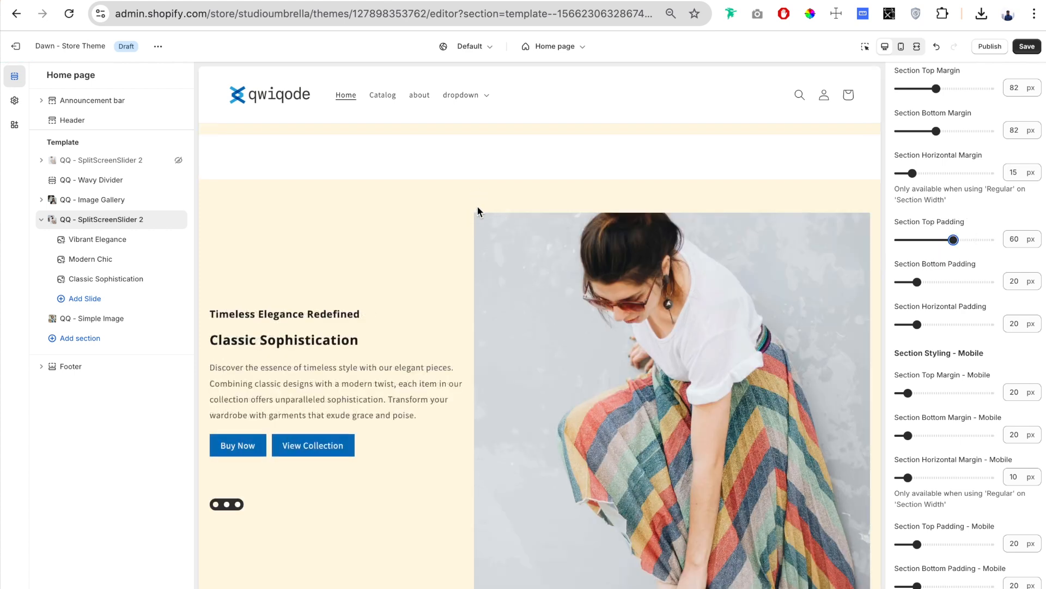
drag(915, 281, 953, 282)
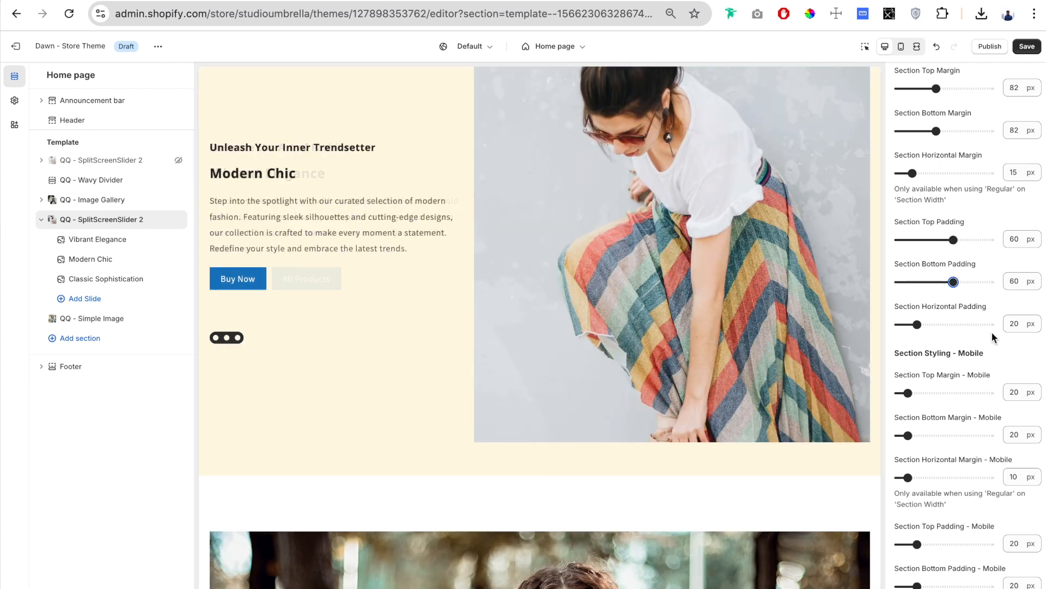
scroll(369, 302, up, 2)
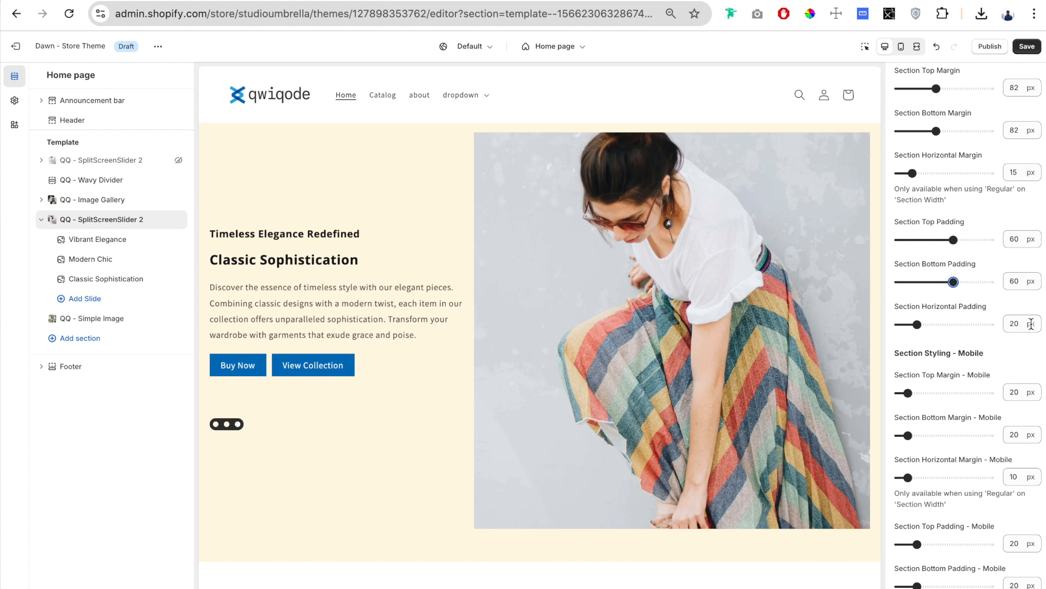
- Try a Section Horizontal Padding of 62 px, then reduce it again
drag(918, 324, 955, 325)
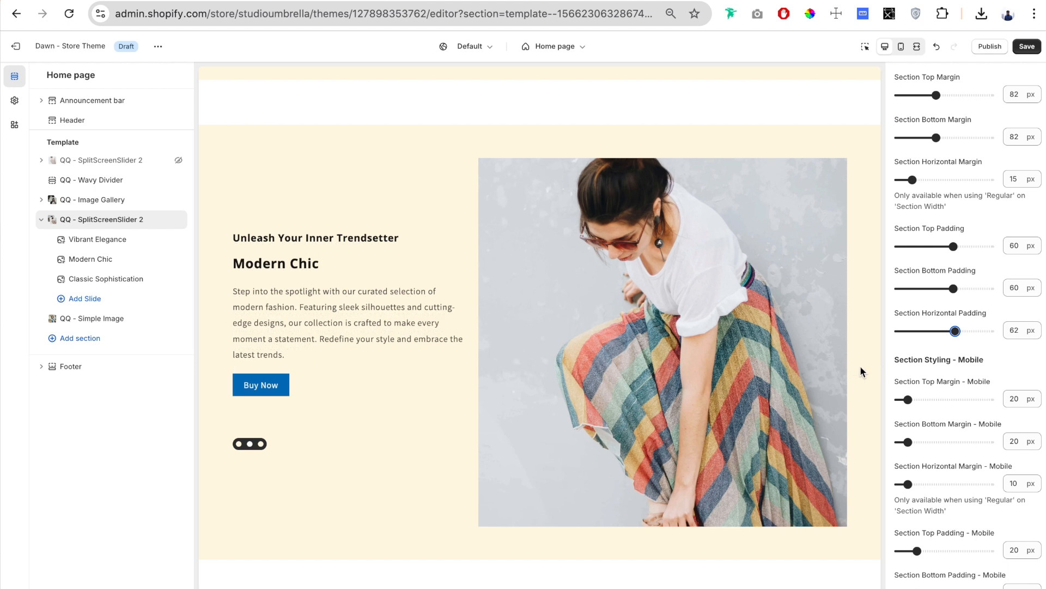
drag(955, 331, 918, 331)
- Try Top for the Slide Text Area Vertical Alignment, then set it to Bottom
scroll(972, 182, down, 5)
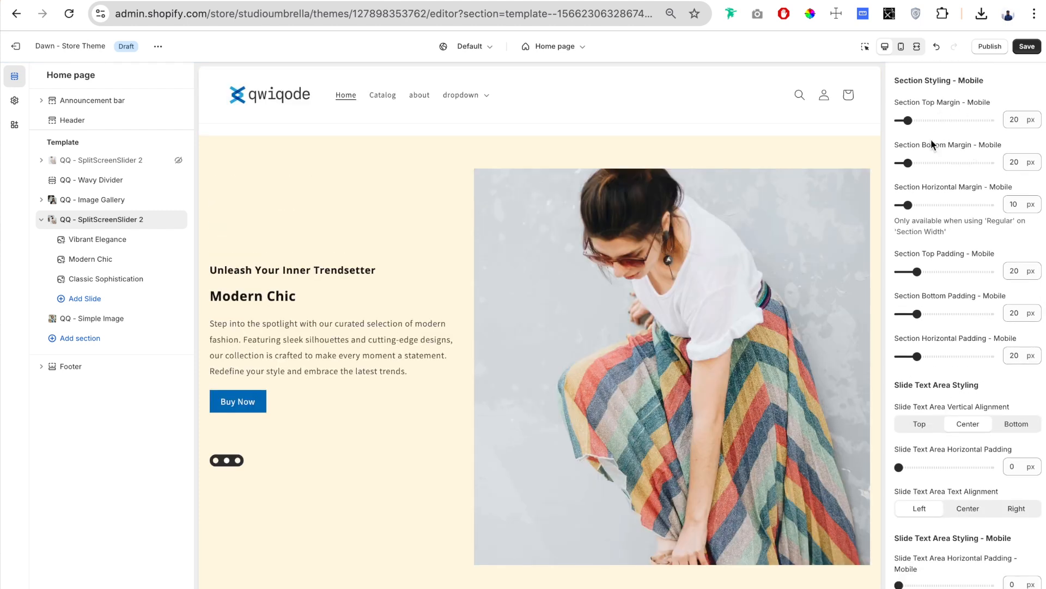
scroll(962, 207, down, 1)
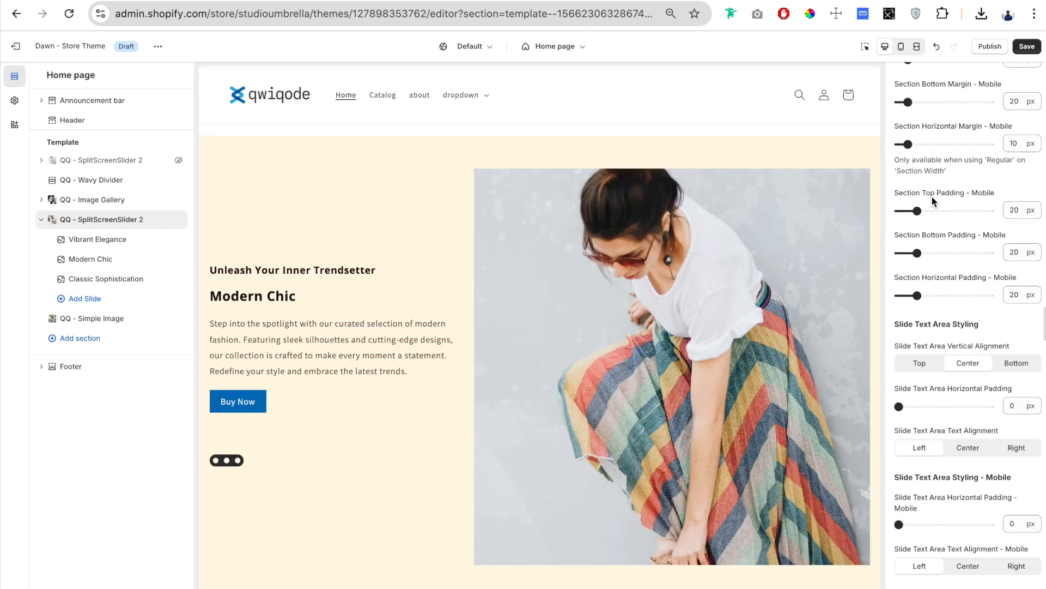
scroll(986, 260, down, 3)
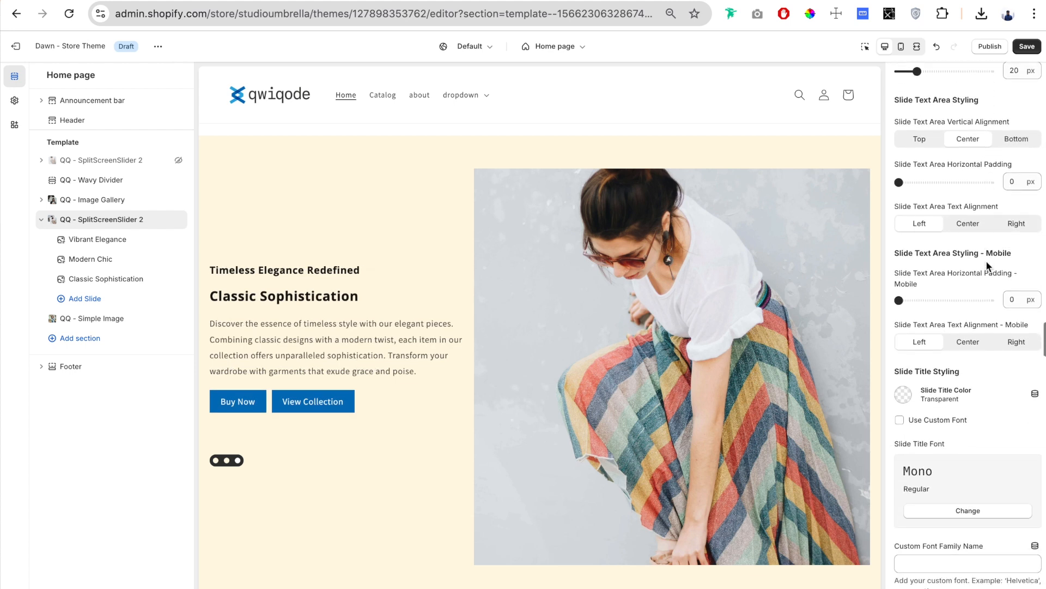
drag(907, 122, 980, 125)
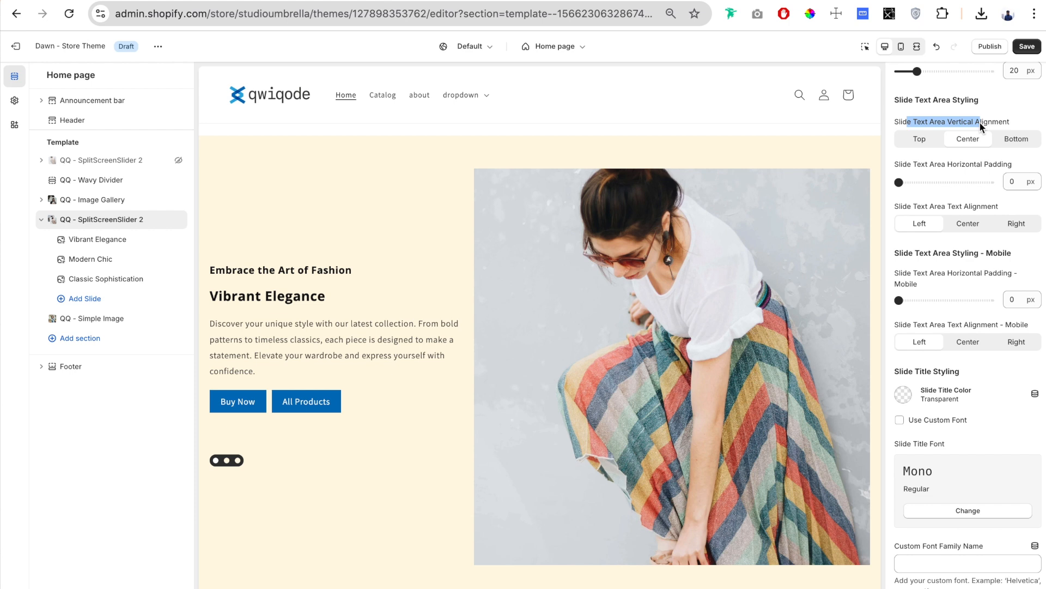
click(1020, 116)
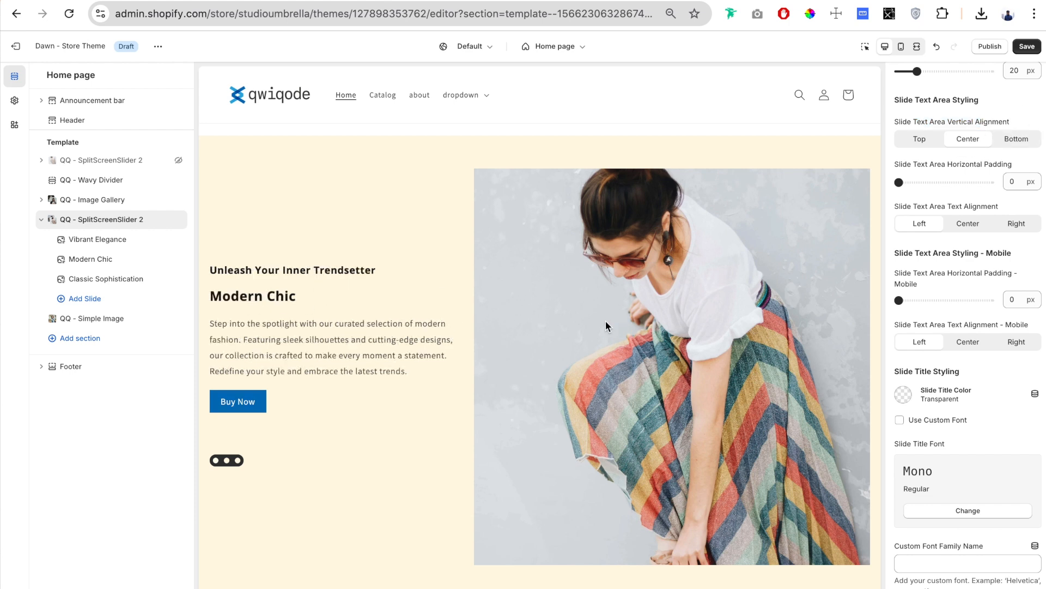
click(918, 144)
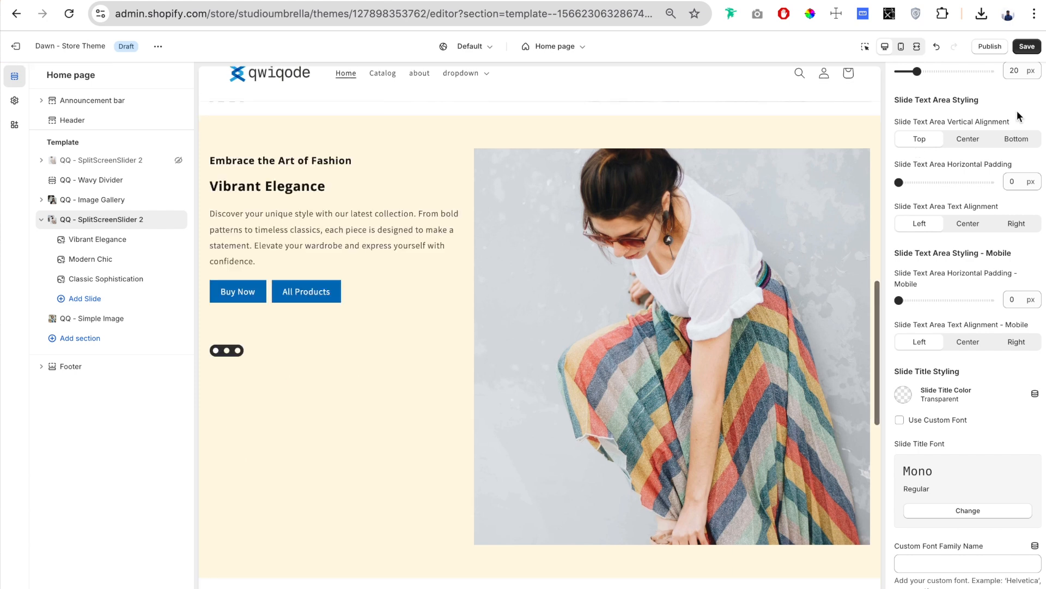
click(1015, 140)
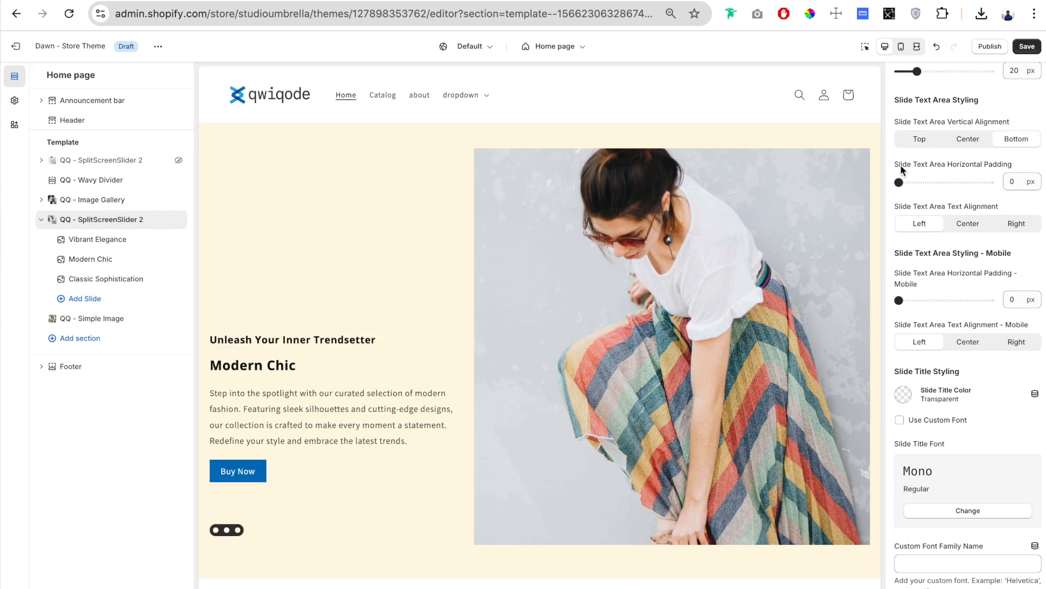
- Try a Slide Text Area Horizontal Padding of 13 px, then return it to 0 px
drag(933, 163, 1009, 164)
click(1009, 164)
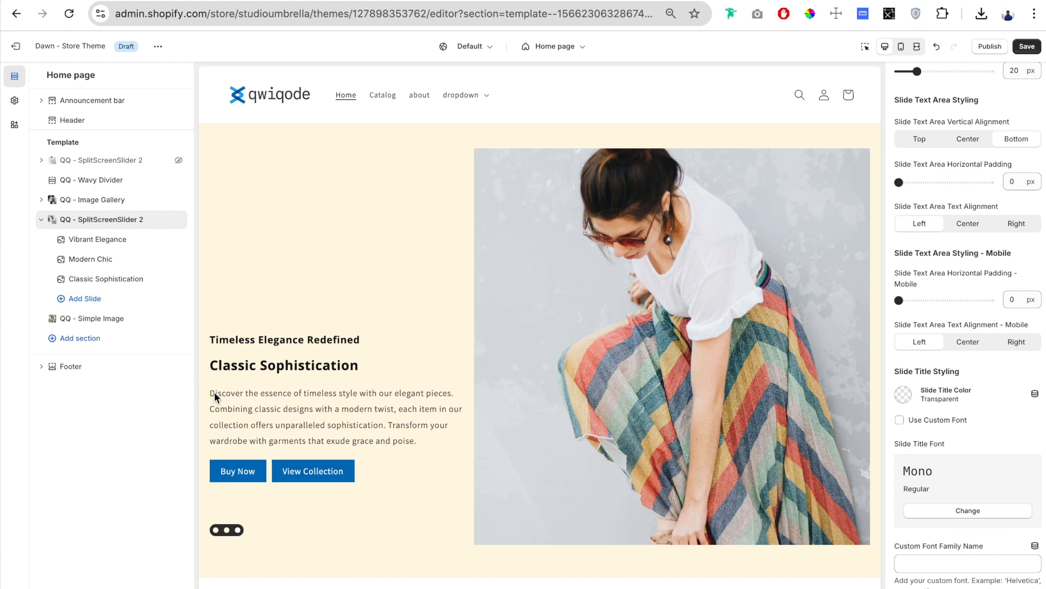
drag(899, 182, 910, 181)
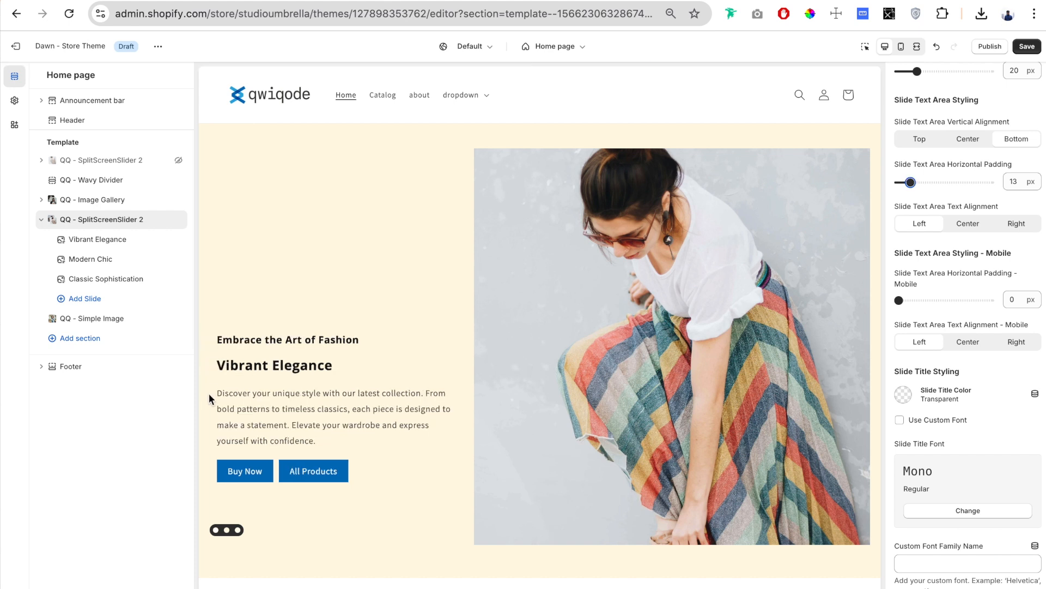
mouse_move(910, 182)
mouse_down()
mouse_move(933, 181)
mouse_move(893, 184)
mouse_up()
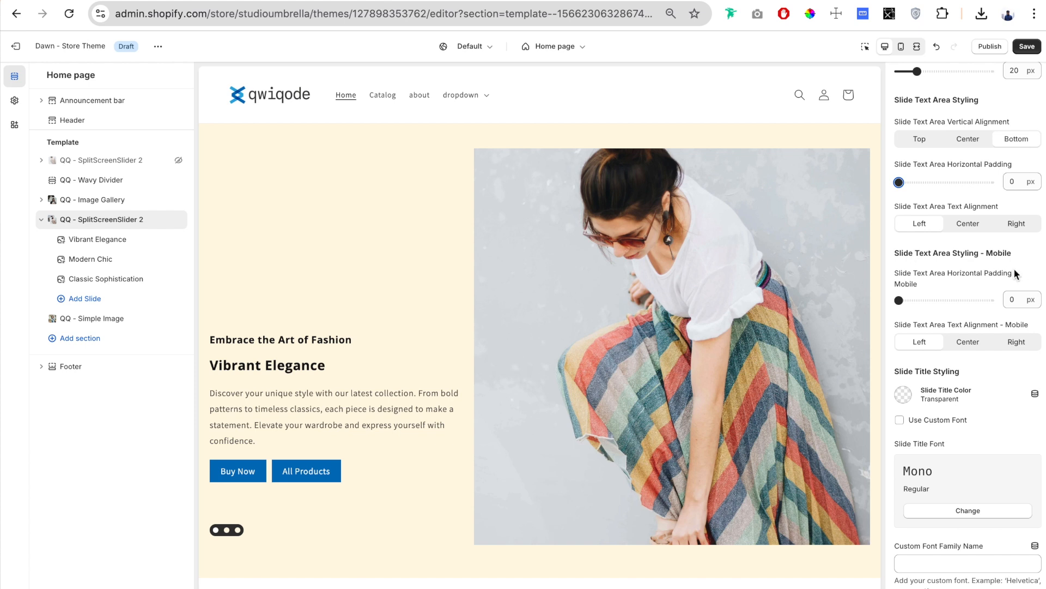
- Try the Center and Right options for Slide Text Area Text Alignment, then return it to Left
scroll(930, 159, down, 2)
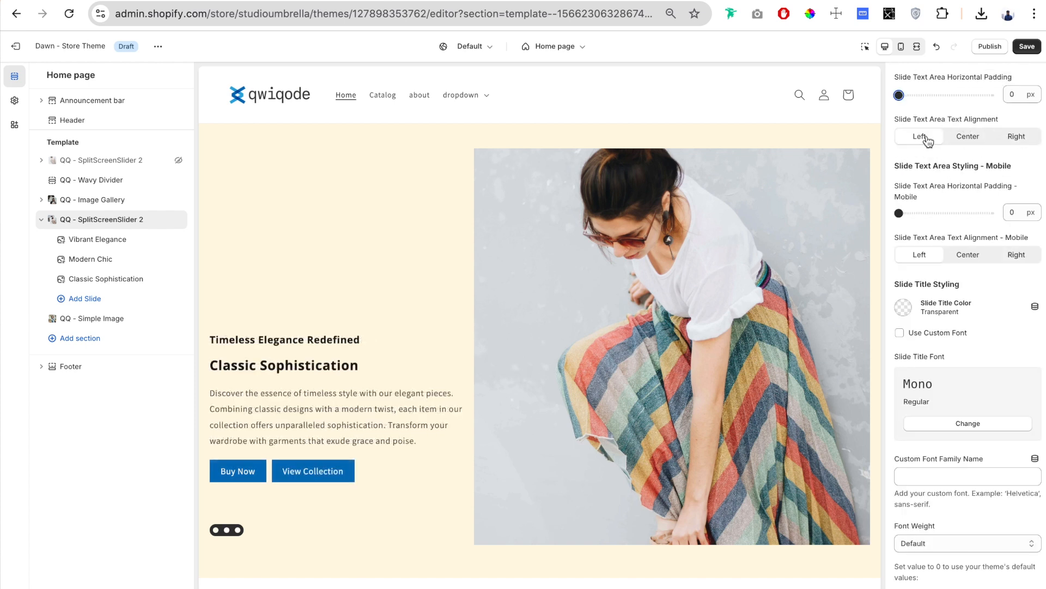
click(959, 141)
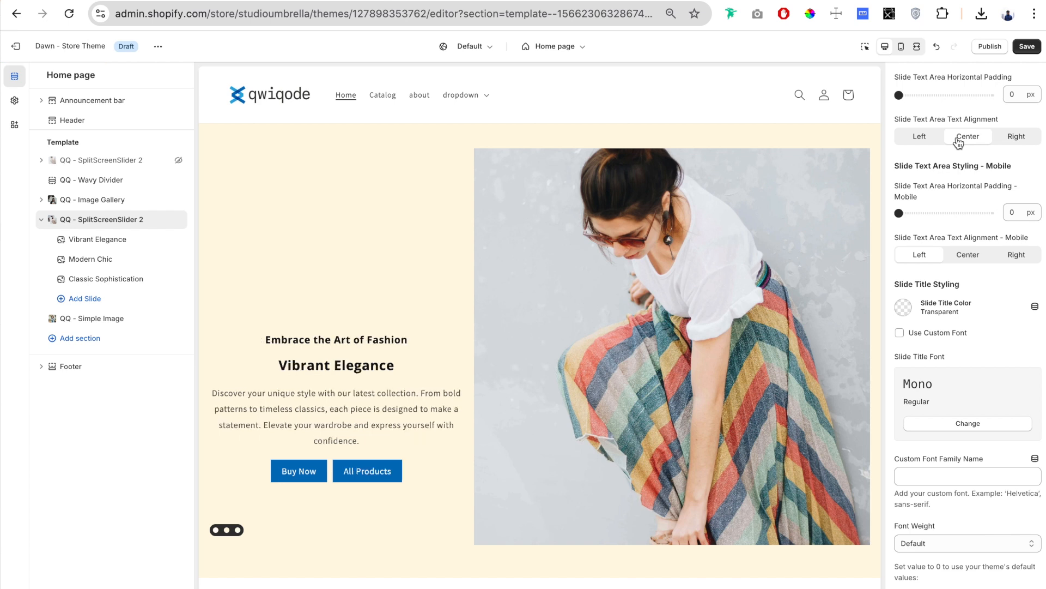
click(1023, 141)
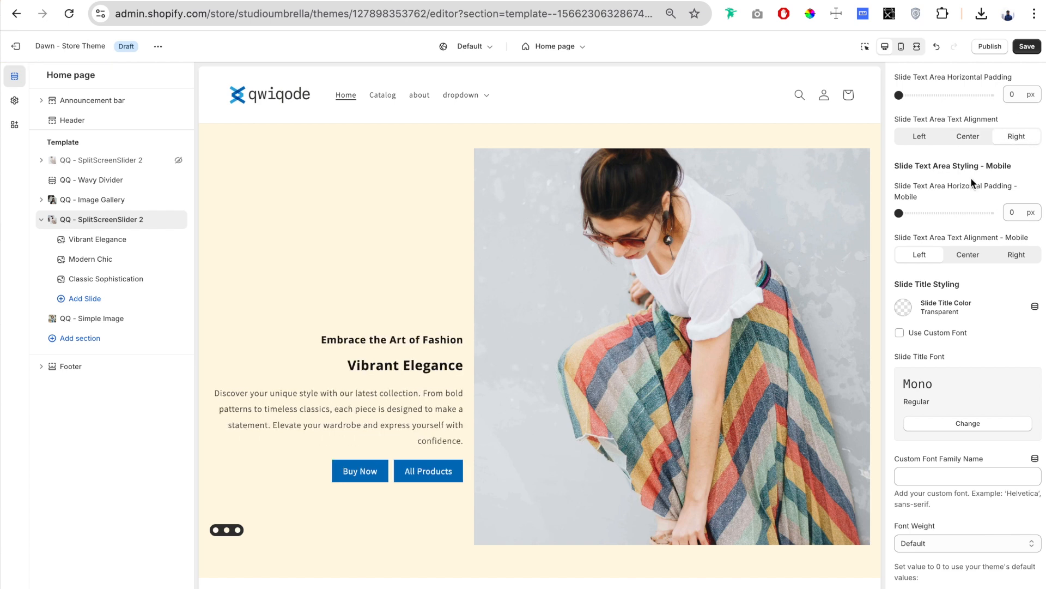
click(931, 137)
- Set the Slide Title Color to the blue #0071BC from the currently used colors
scroll(934, 161, down, 1)
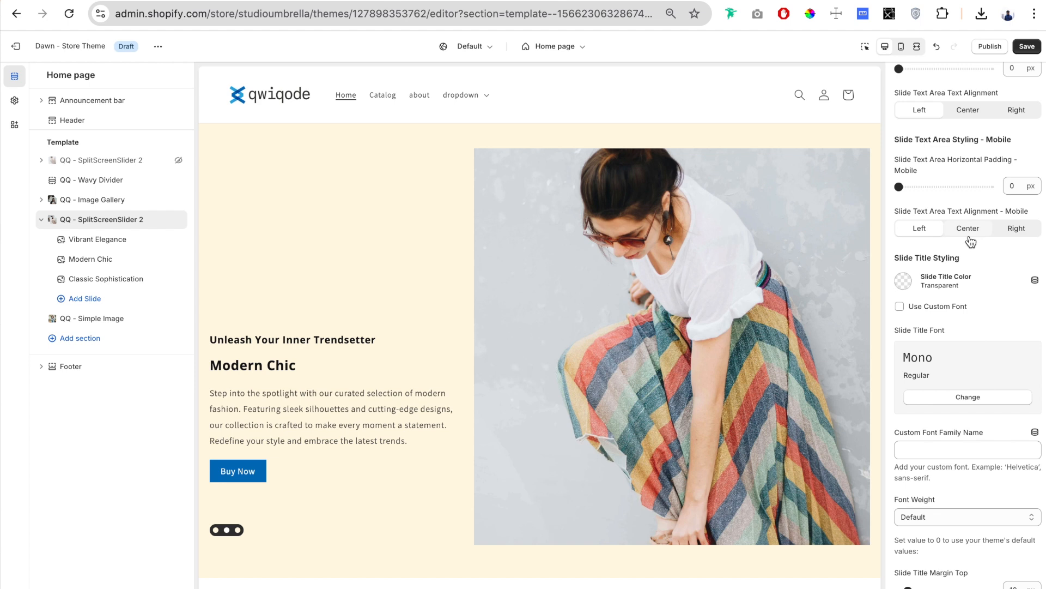
scroll(967, 234, down, 3)
scroll(929, 127, down, 2)
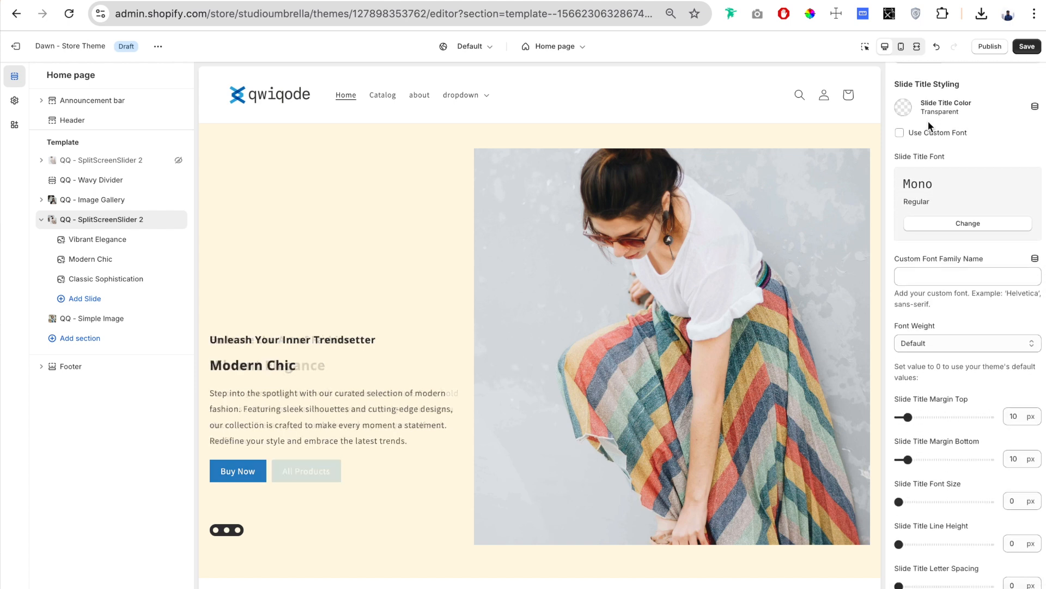
scroll(921, 136, down, 1)
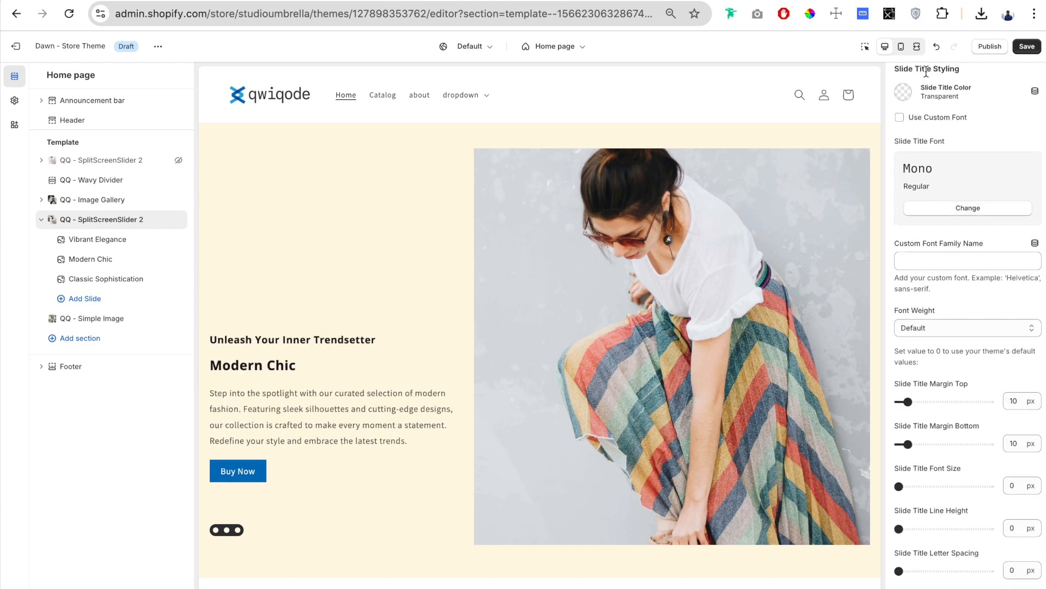
click(905, 94)
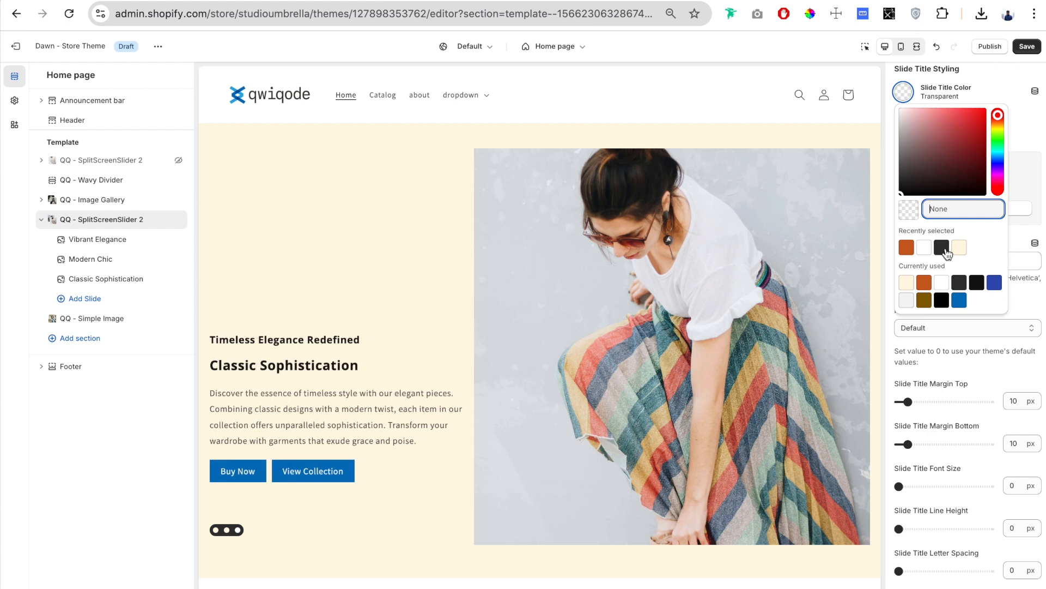
click(959, 300)
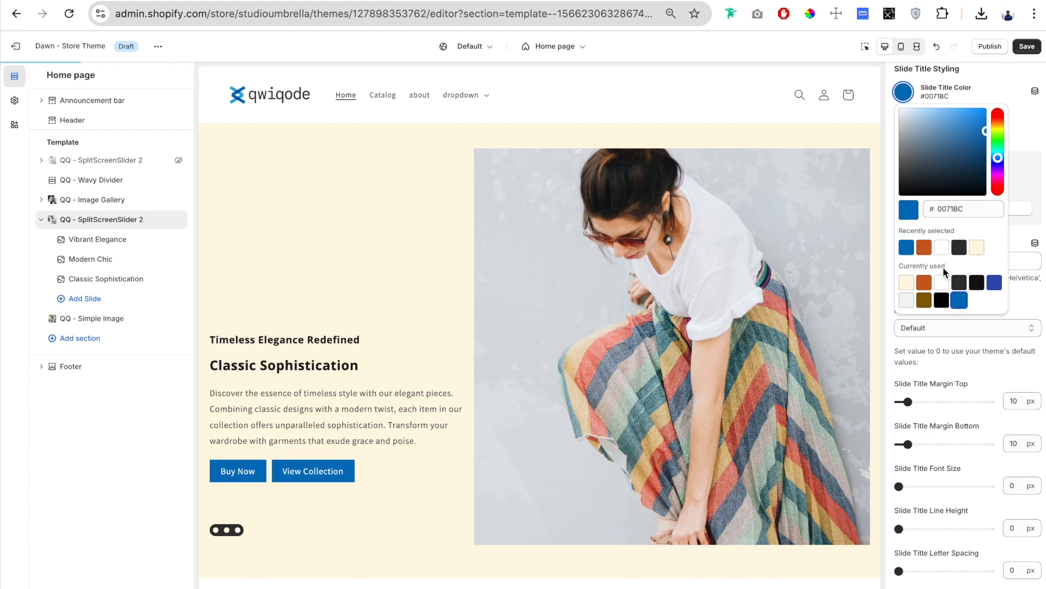
click(891, 184)
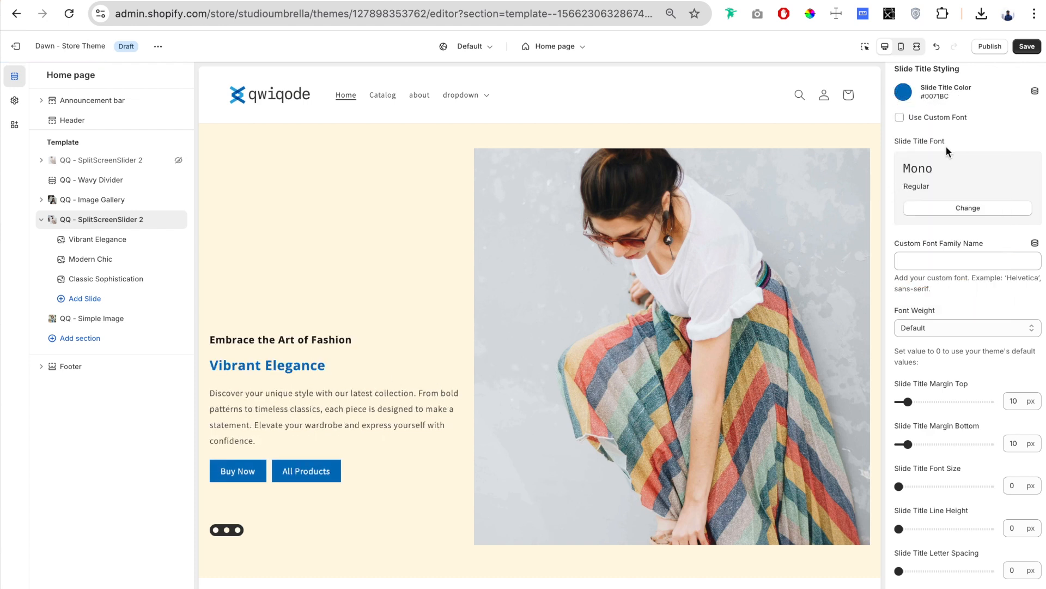
- Enable Use Custom Font for the slide title and choose Abril Fatface as the Slide Title Font
click(901, 117)
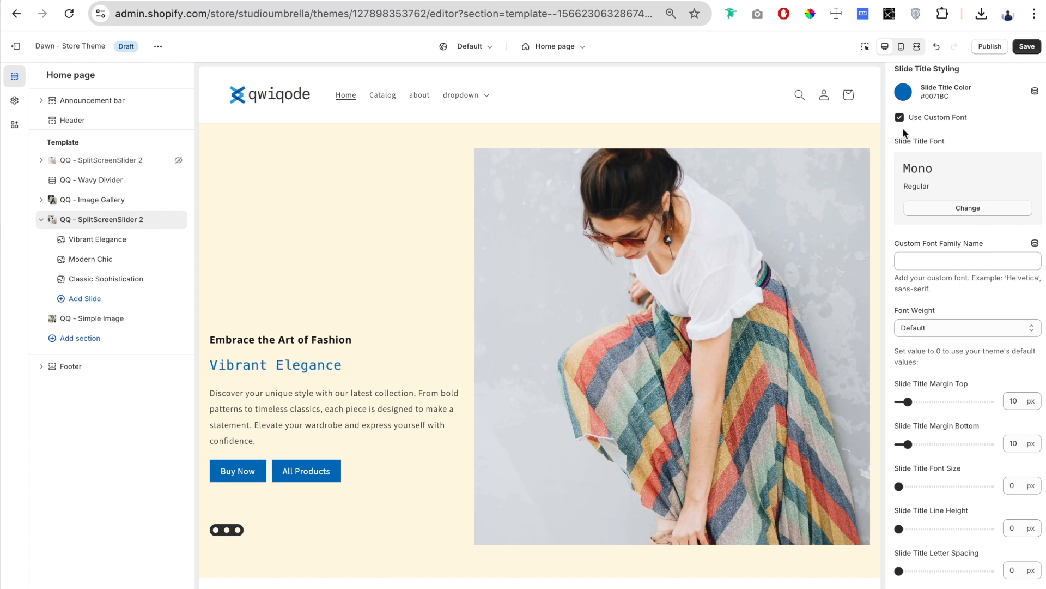
click(976, 211)
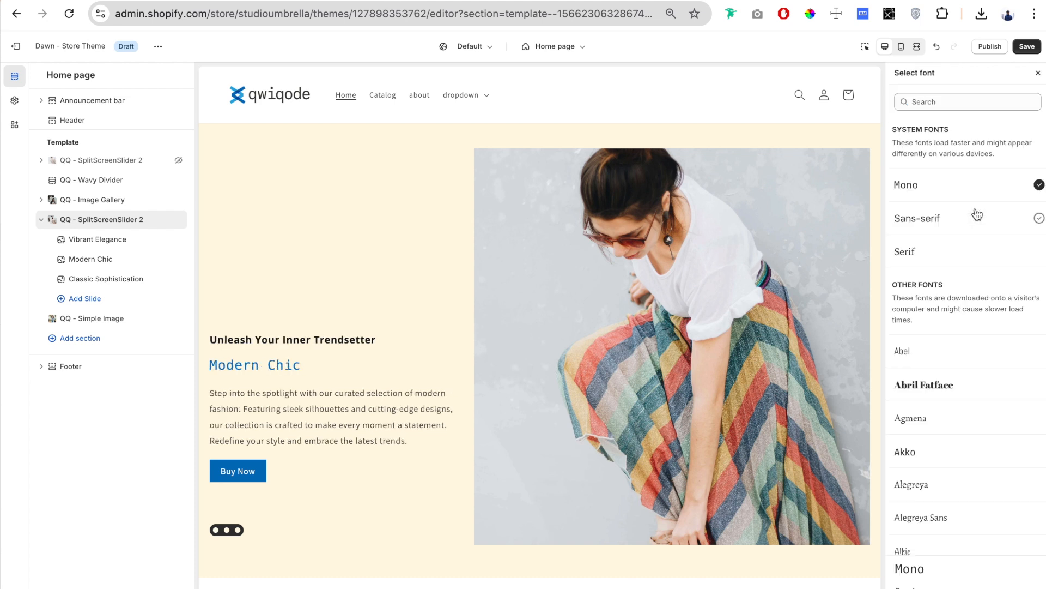
scroll(980, 401, down, 3)
click(935, 248)
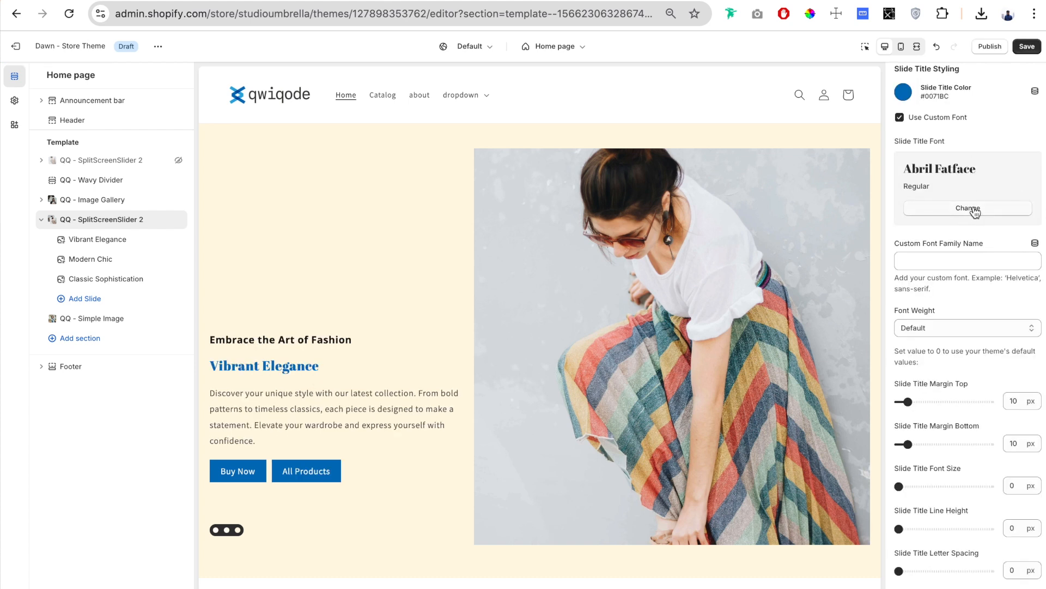
- Try Helvetica as the slide title's Custom Font Family Name, then clear the name
scroll(975, 211, down, 2)
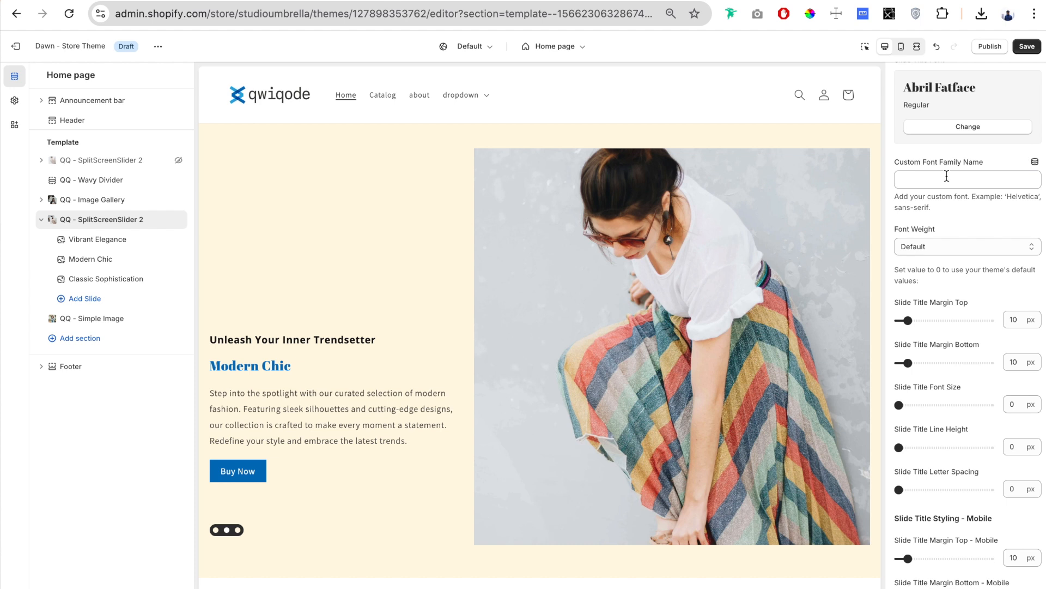
scroll(950, 172, up, 1)
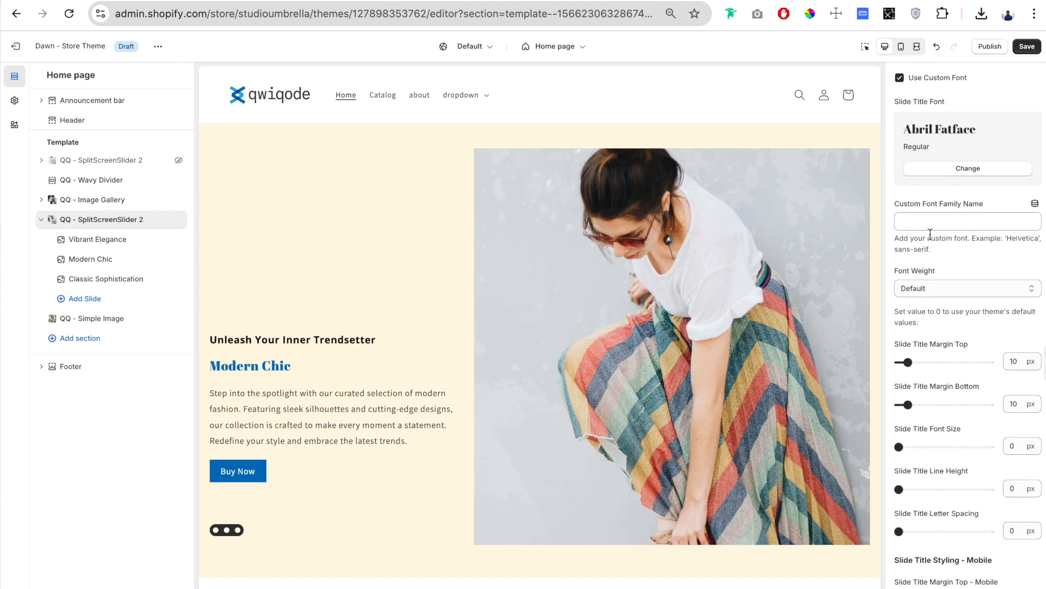
scroll(930, 233, down, 1)
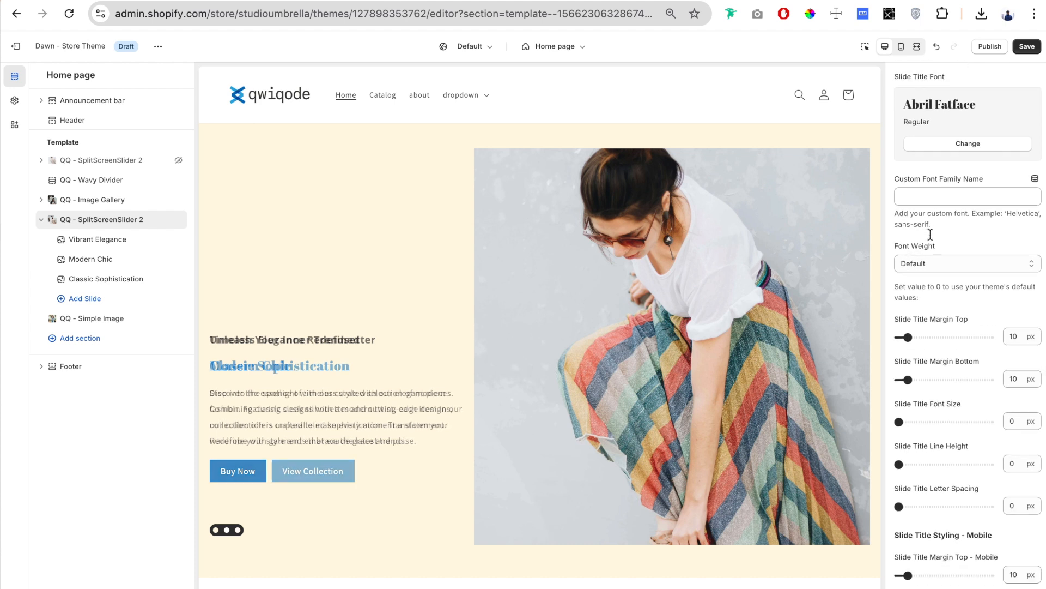
click(942, 199)
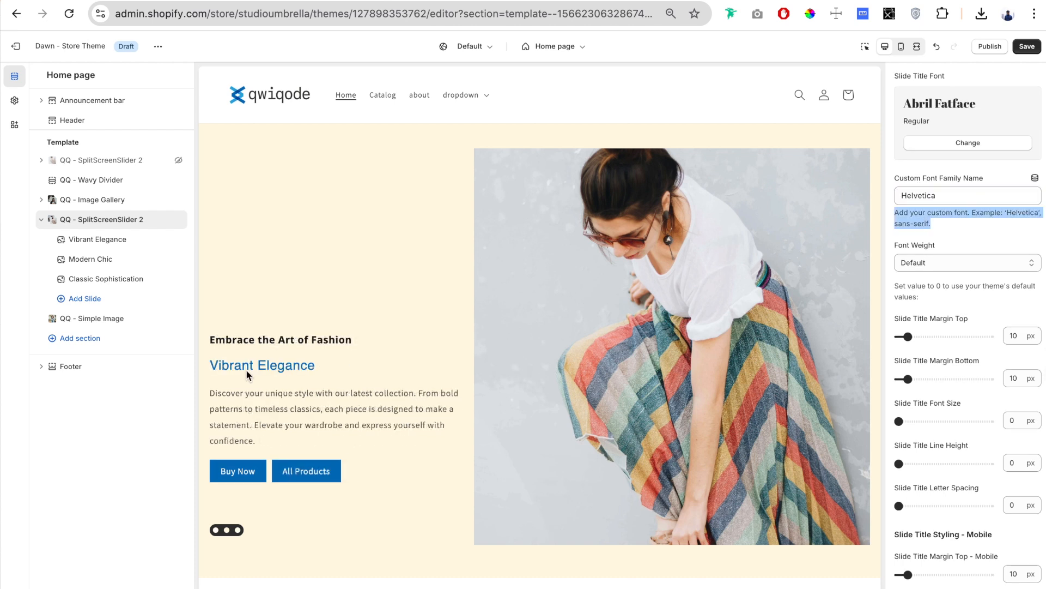
drag(988, 176, 911, 179)
click(937, 197)
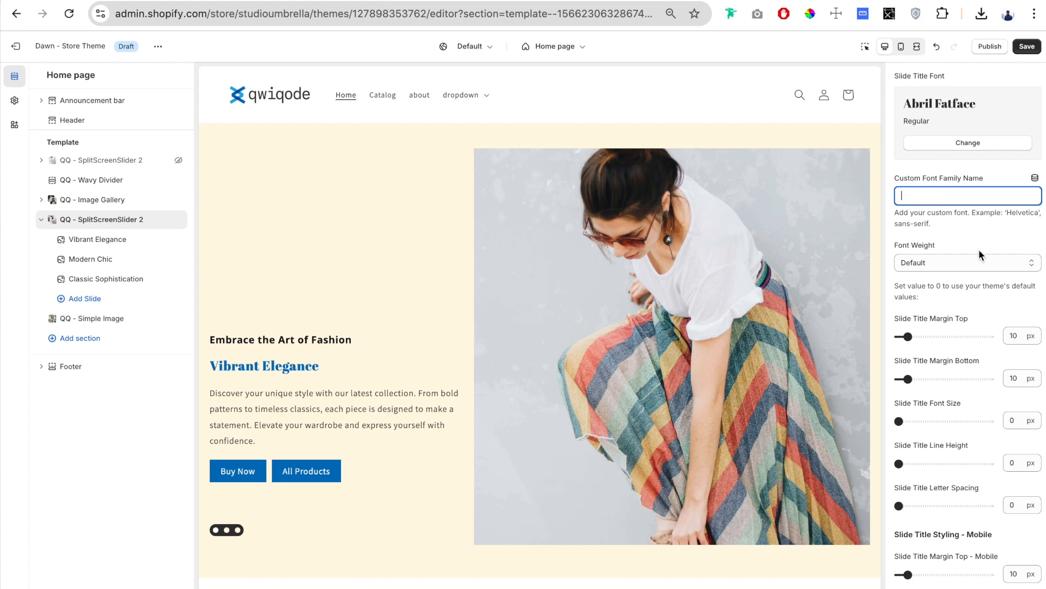
- Try a slide title Font Weight of 100, then return it to Default
scroll(979, 249, down, 2)
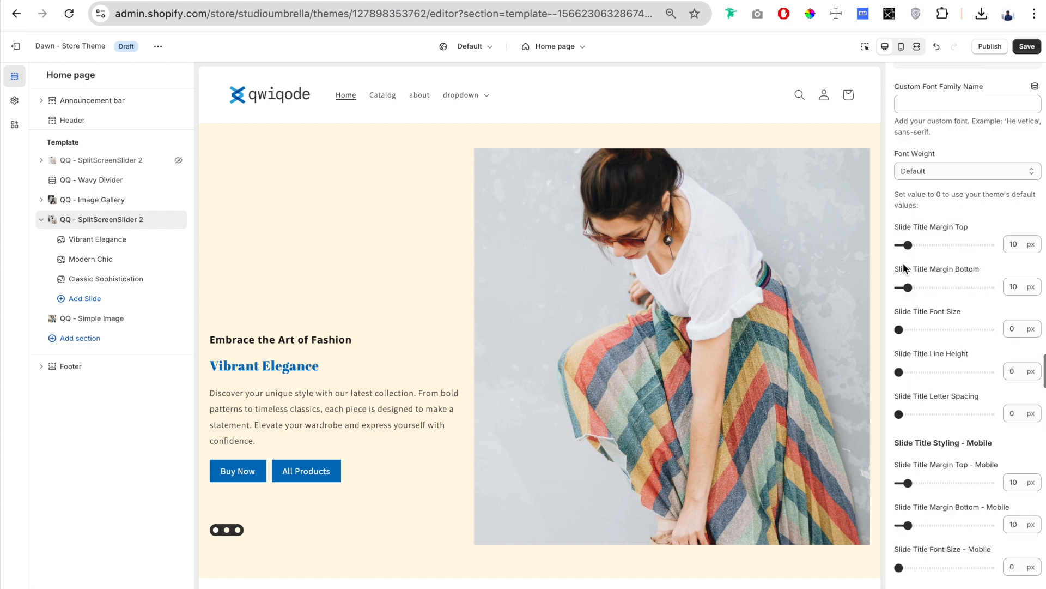
click(942, 164)
click(940, 170)
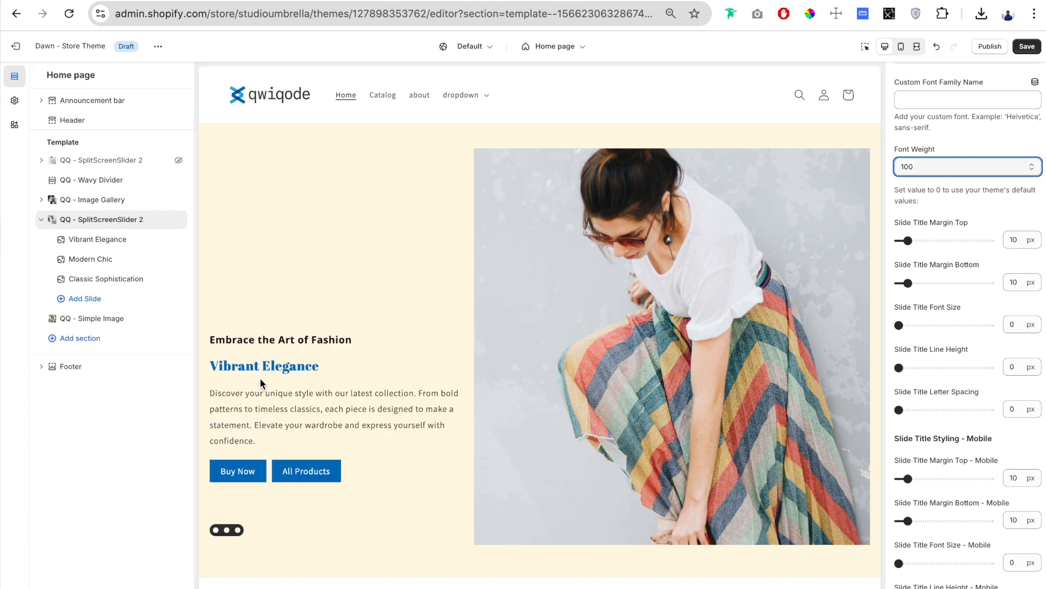
click(942, 171)
click(956, 219)
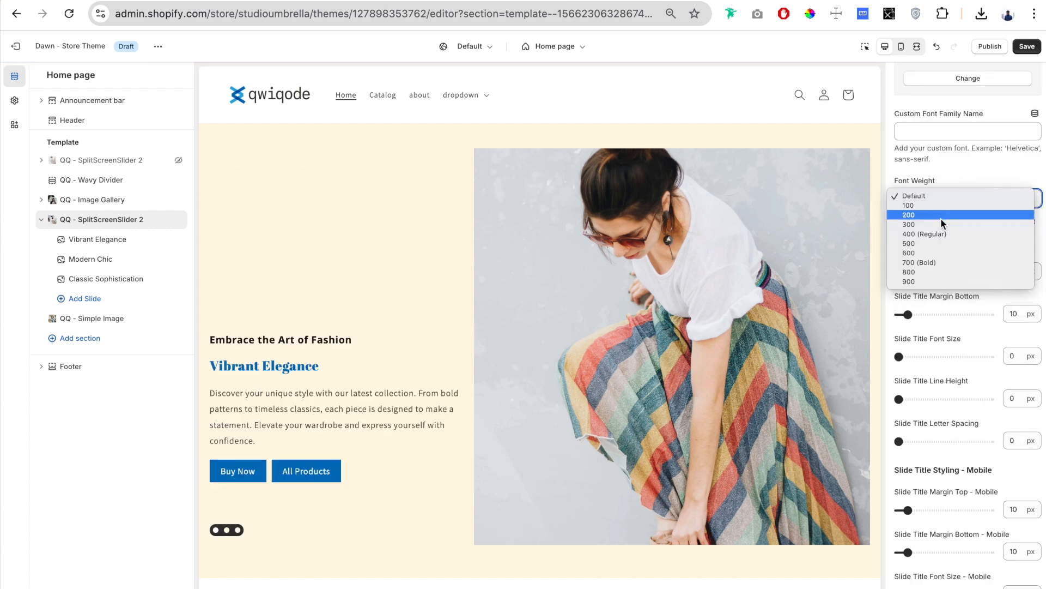
click(930, 199)
- Set the Slide Title Margin Top to 29 px and the Slide Title Margin Bottom to 24 px
scroll(940, 145, down, 2)
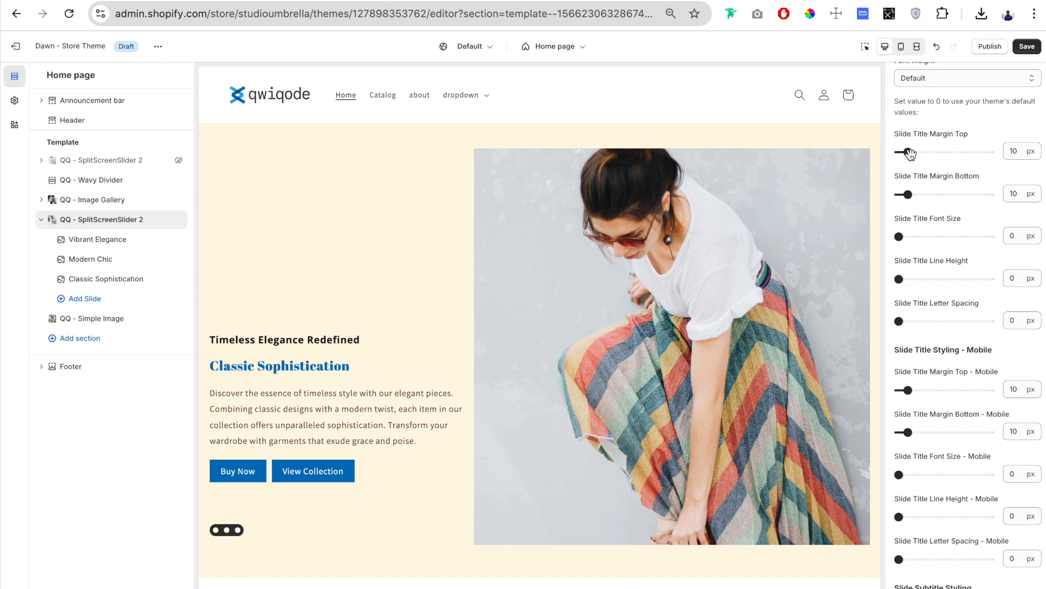
drag(909, 154, 925, 152)
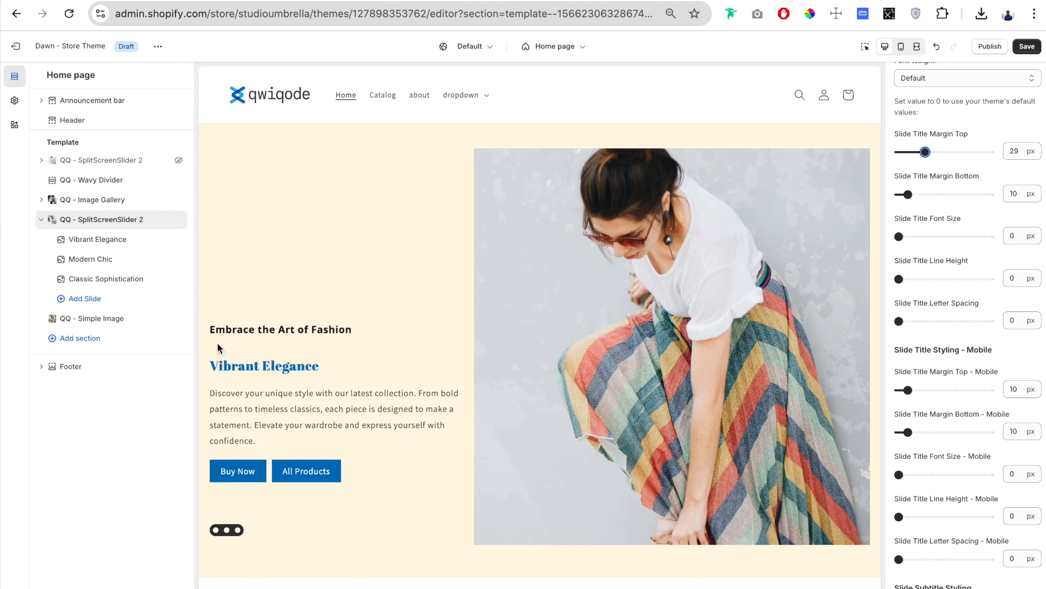
drag(907, 194, 921, 194)
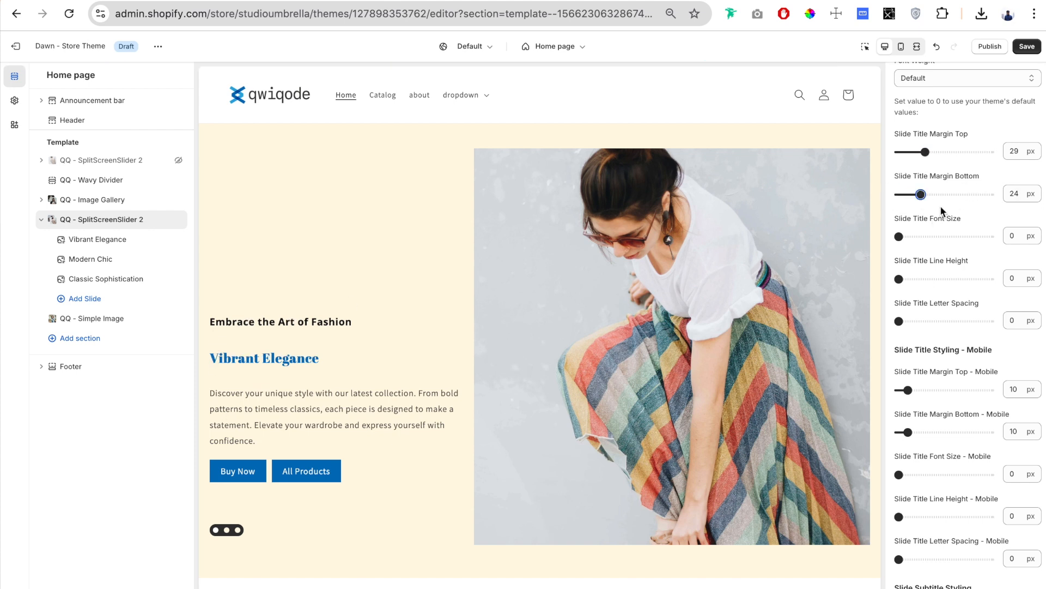
- Try a Slide Title Font Size of 78 px with Line Heights of 61 and 52 px, then reduce them to 34 px and 0 px
scroll(946, 211, down, 2)
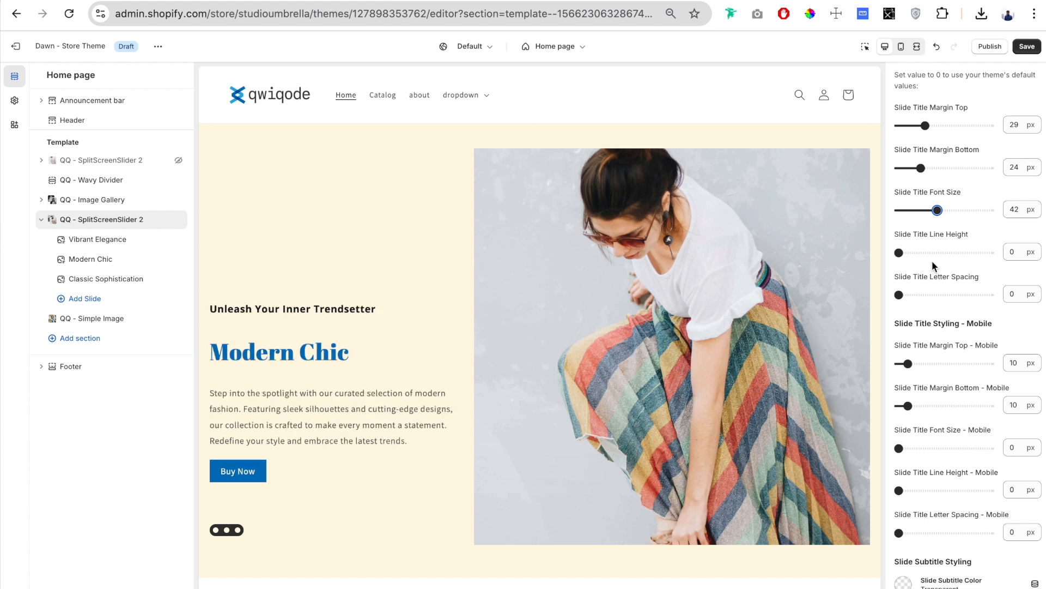
drag(938, 209, 970, 210)
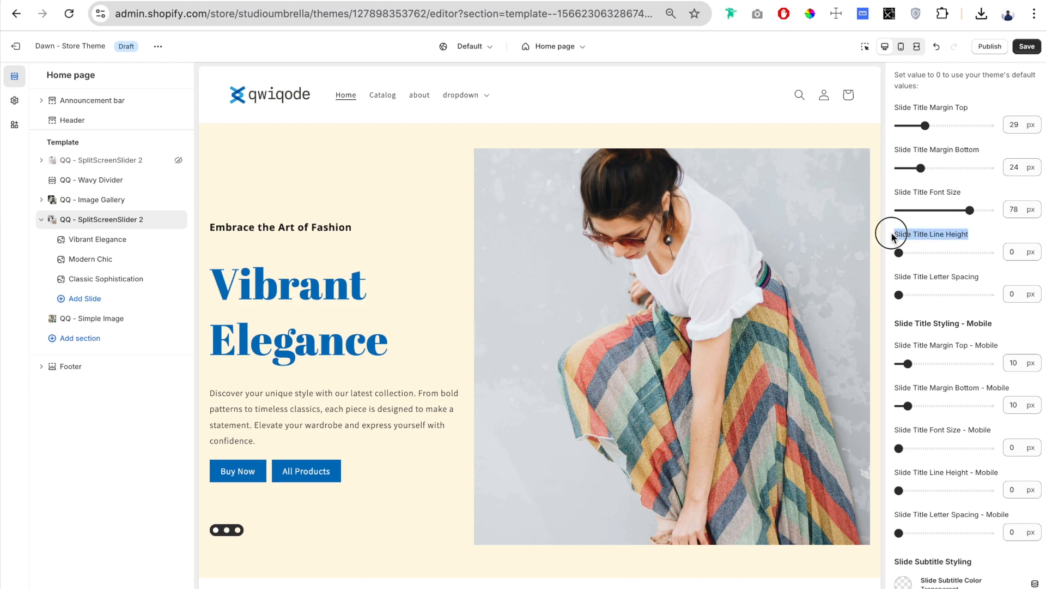
drag(899, 252, 954, 252)
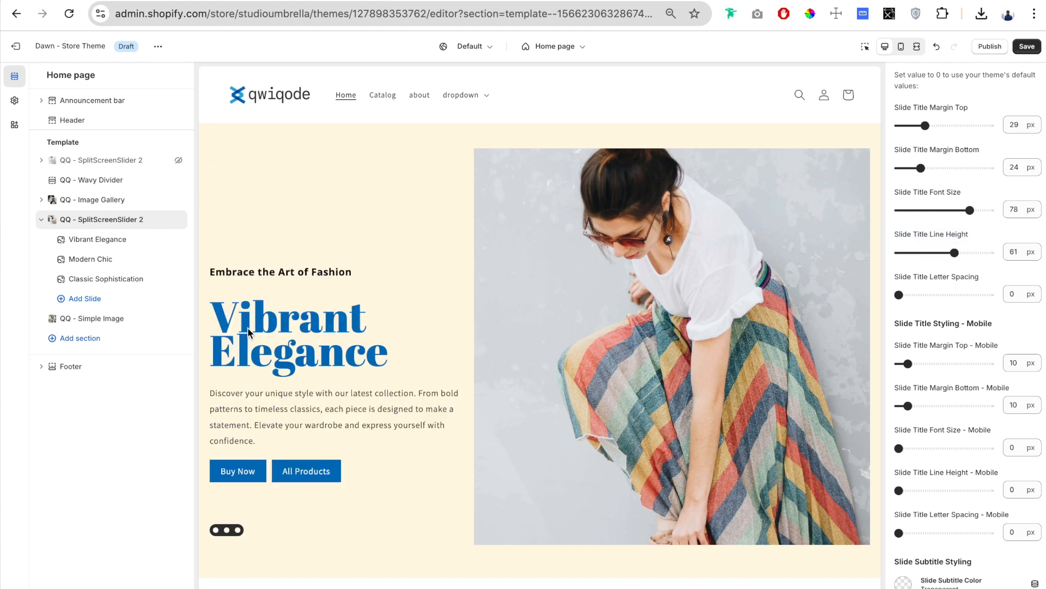
mouse_move(954, 253)
mouse_down()
mouse_move(997, 253)
mouse_move(946, 252)
mouse_up()
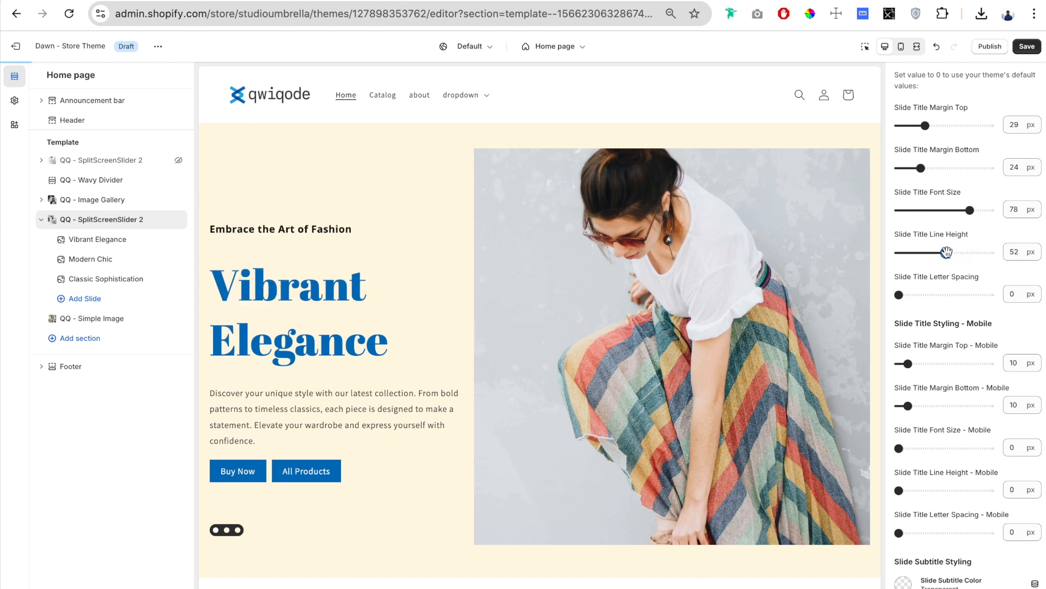
scroll(959, 231, down, 1)
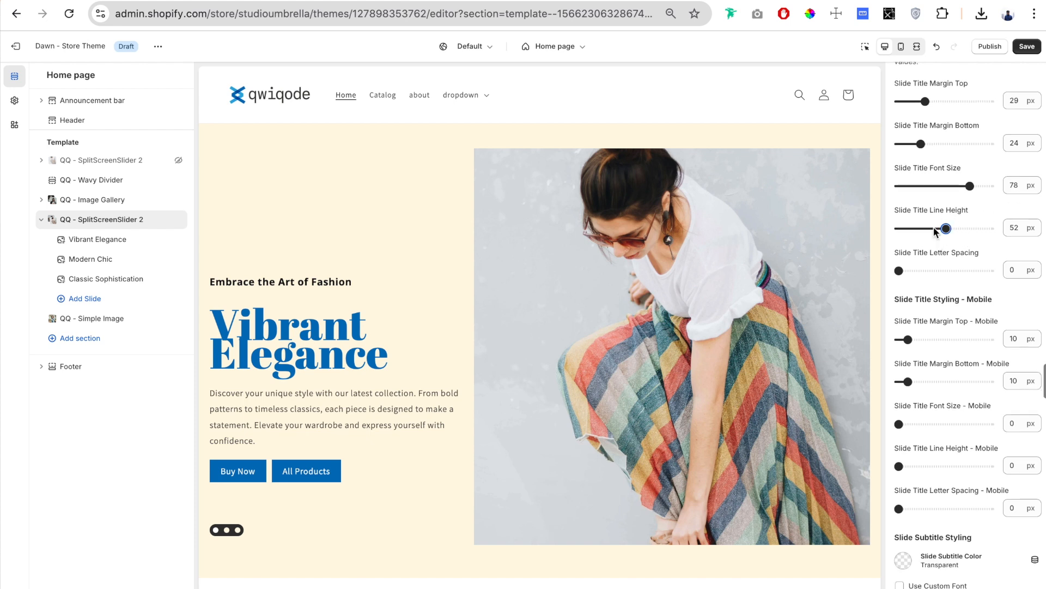
drag(969, 186, 929, 185)
drag(945, 228, 888, 229)
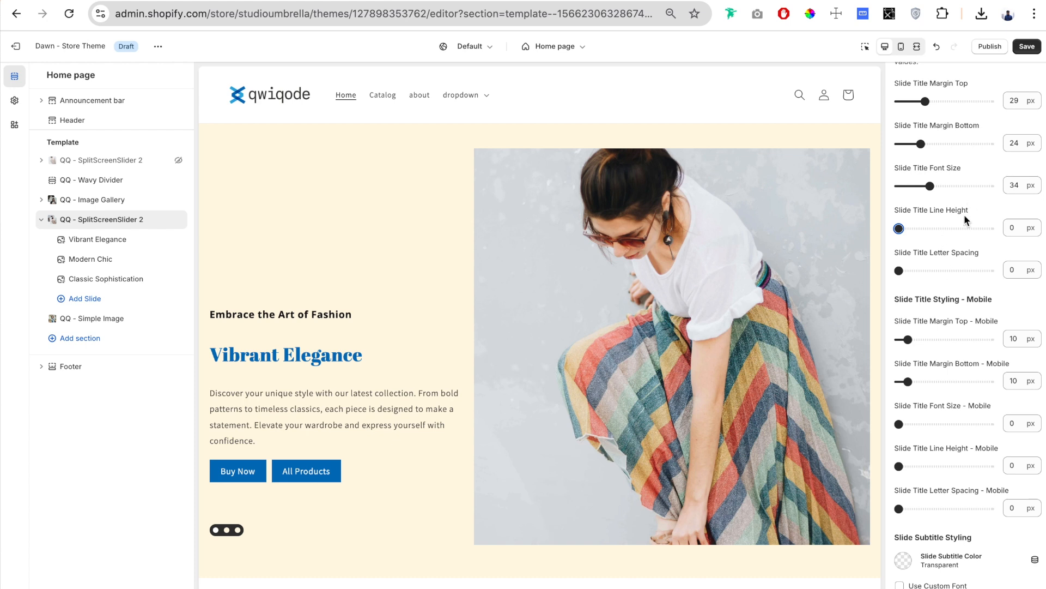
- Reset the Slide Title Font Size to 0 px, then set it to 37 px
scroll(963, 215, up, 1)
drag(934, 206, 881, 206)
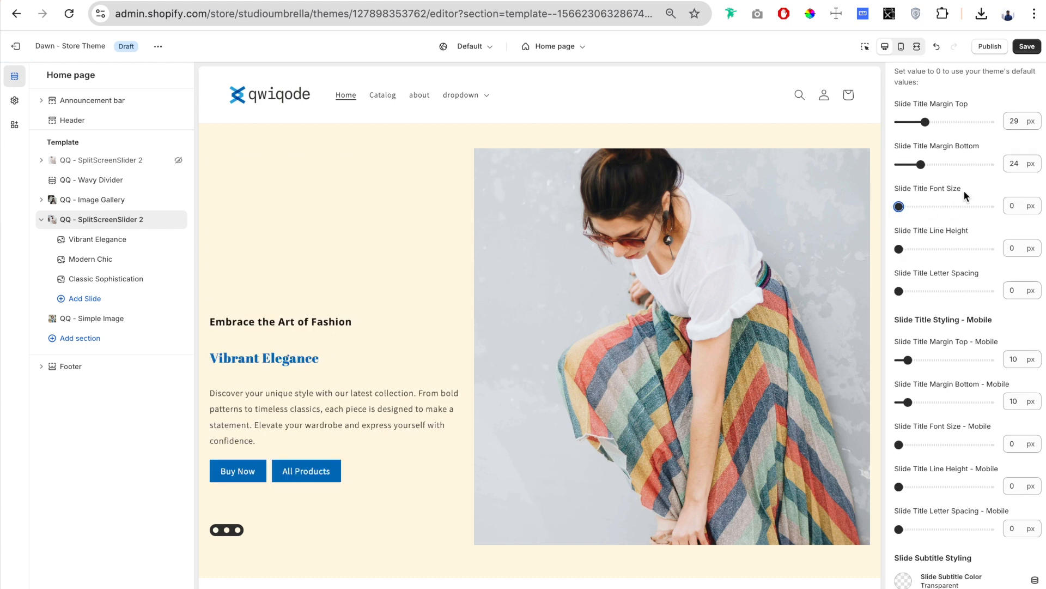
click(932, 206)
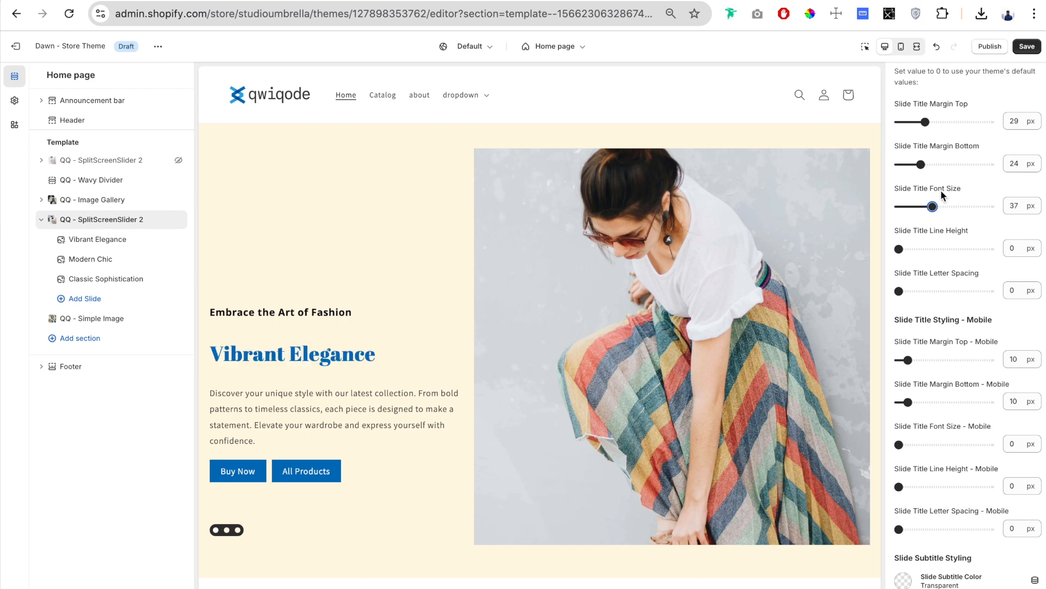
- Try a Slide Title Letter Spacing of 3 px, then return it to 0 px
scroll(941, 191, down, 2)
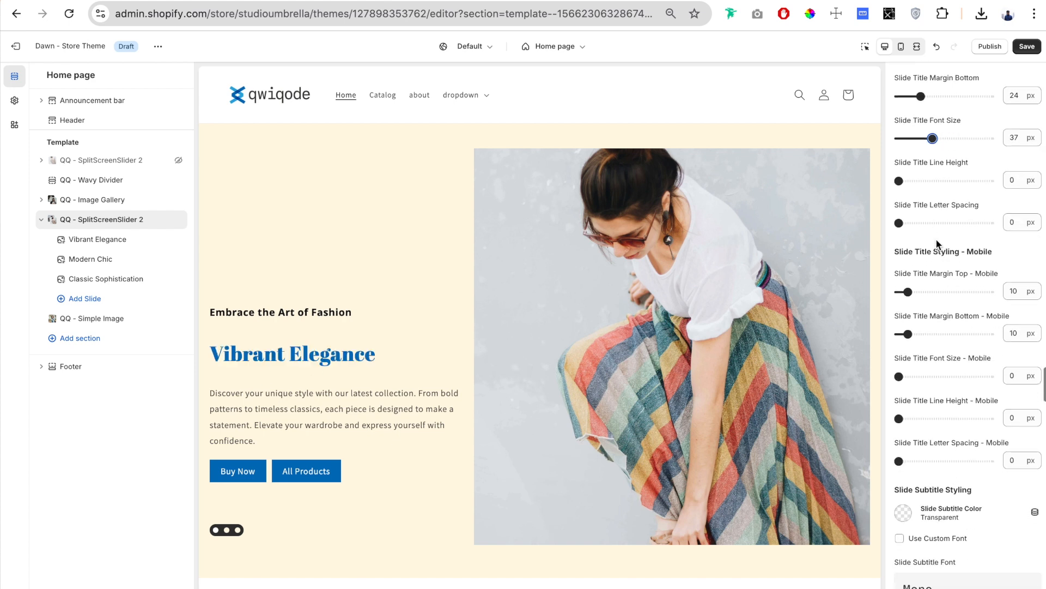
scroll(959, 208, down, 1)
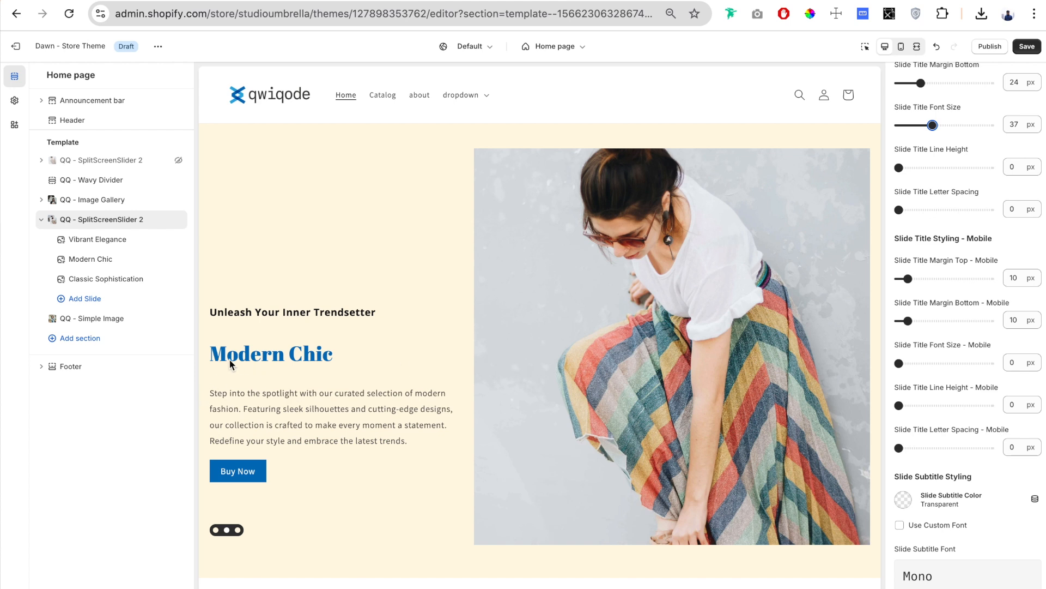
drag(899, 210, 926, 211)
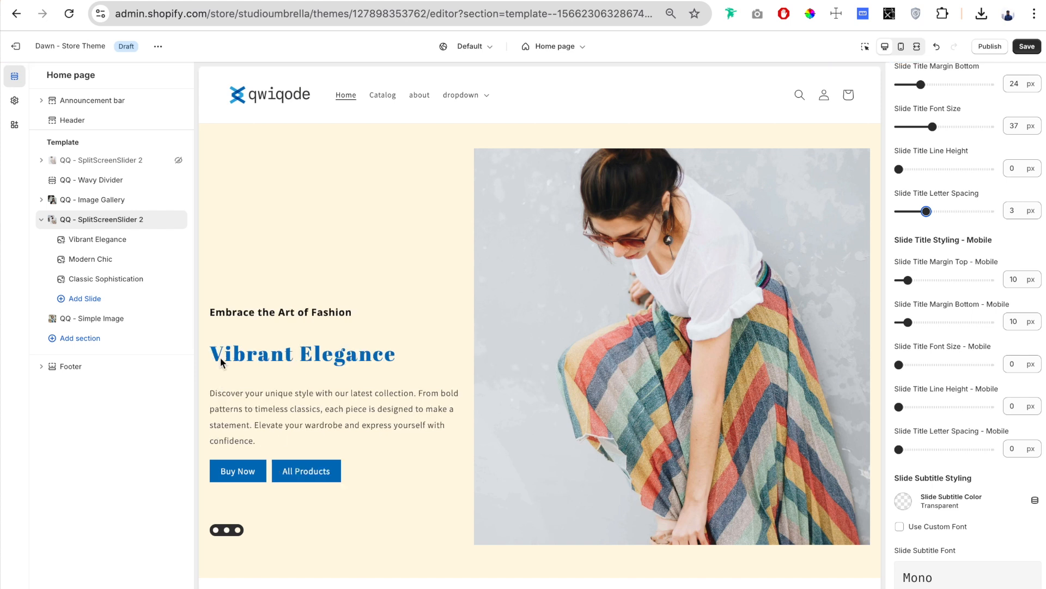
drag(926, 211, 899, 211)
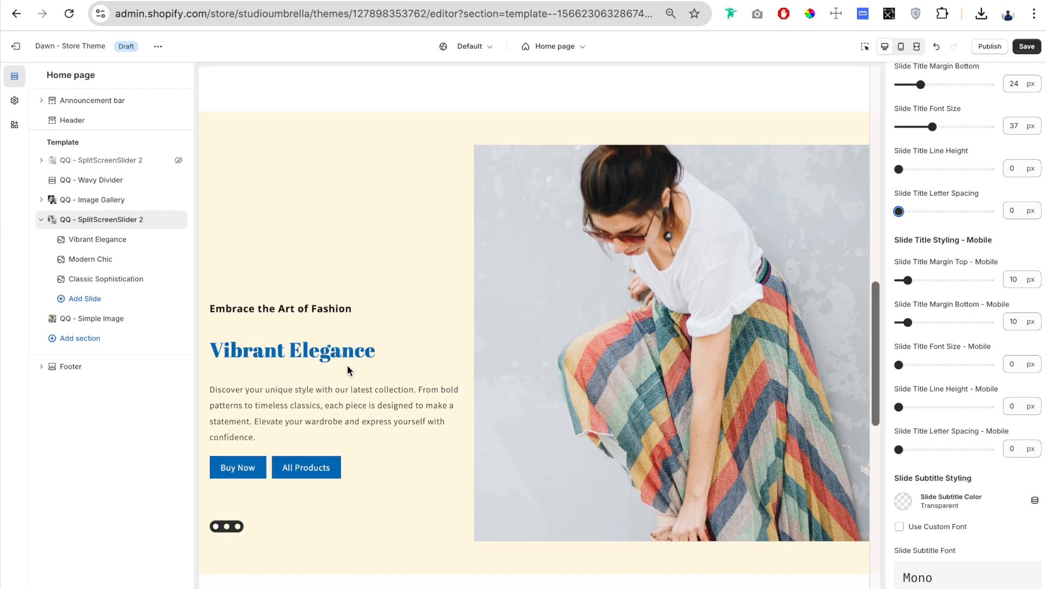
- Set the Slide Subtitle Color to a muted indigo and the Slide Subtitle Font Size to 22 px
scroll(943, 218, down, 3)
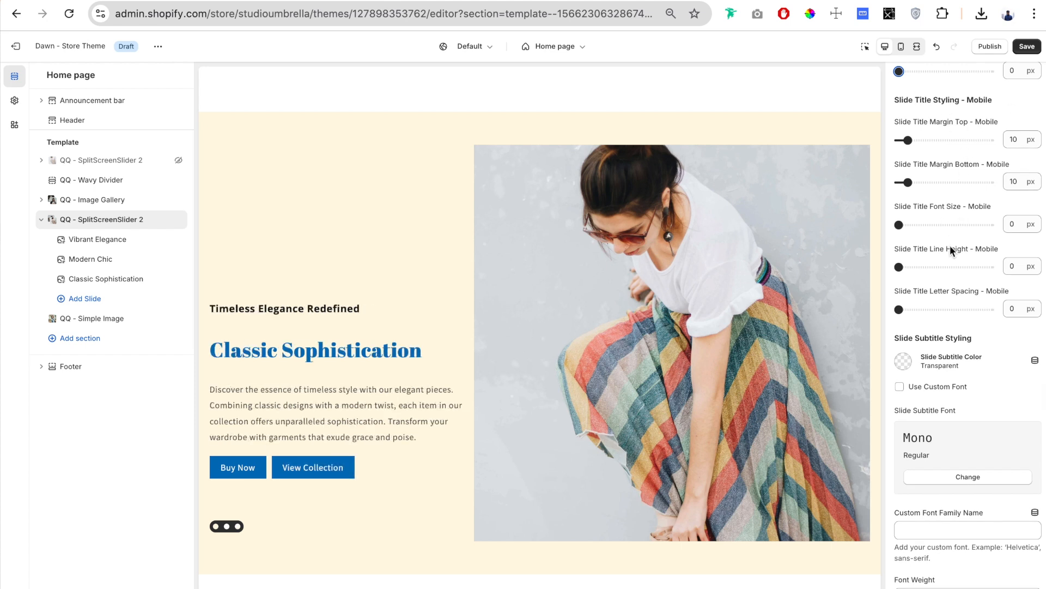
scroll(948, 294, down, 5)
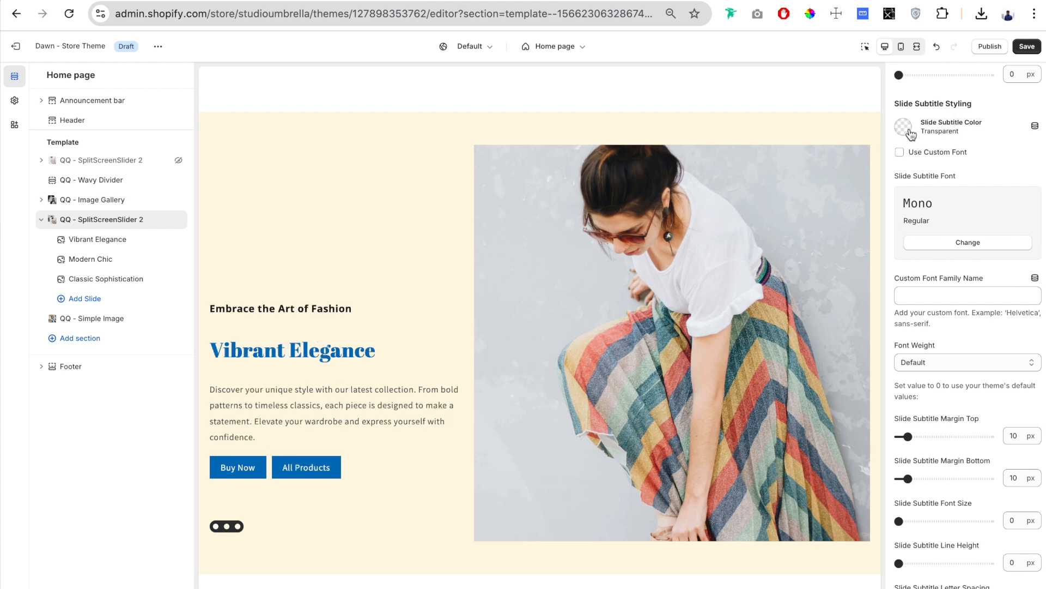
click(950, 121)
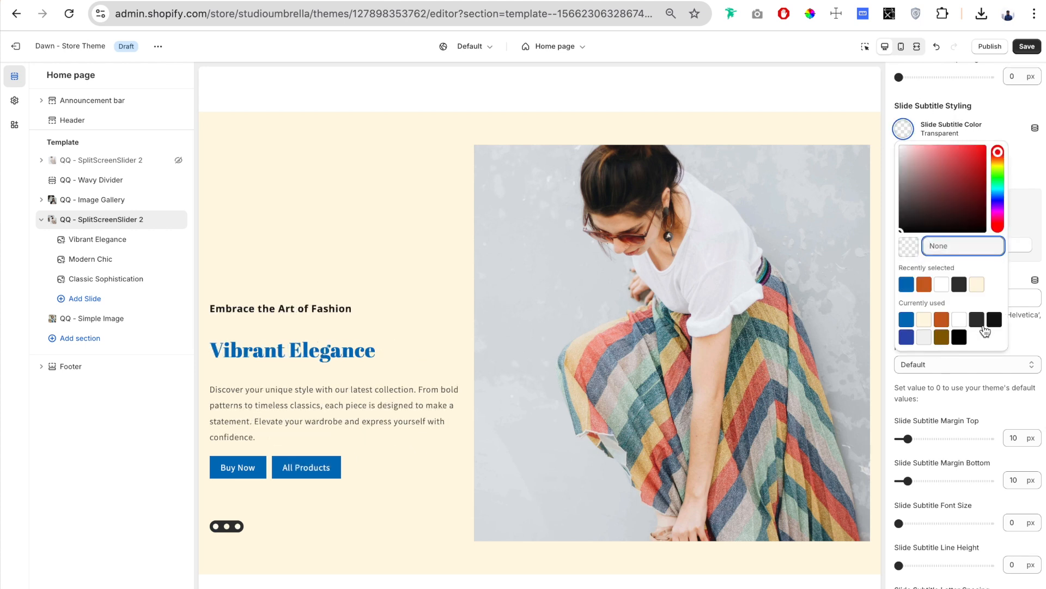
scroll(926, 327, down, 4)
drag(899, 308, 928, 309)
scroll(930, 316, down, 1)
drag(927, 241, 919, 241)
scroll(948, 246, down, 1)
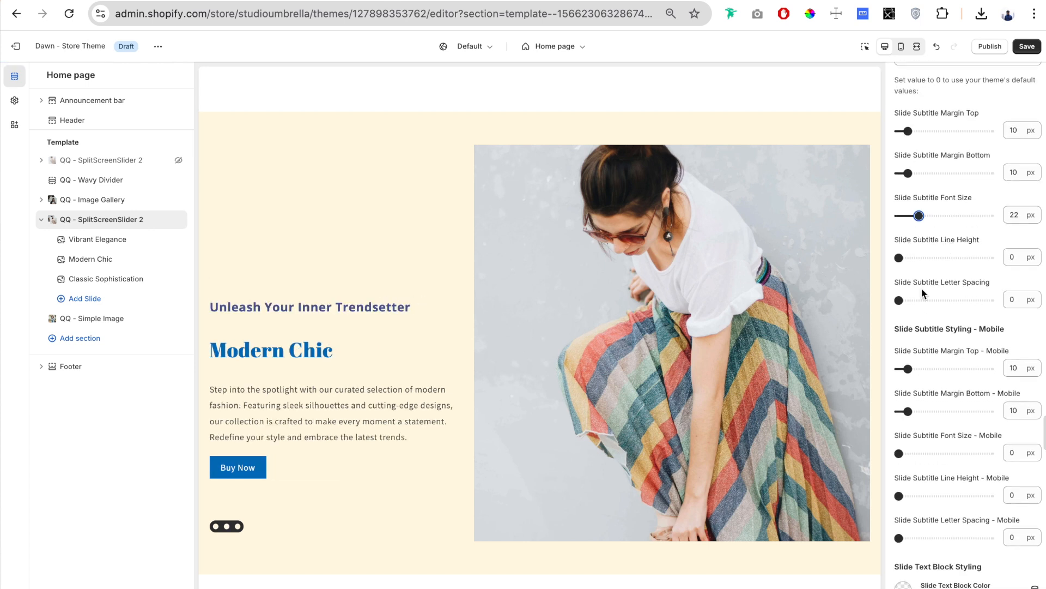
- Set the Slide Text Block Color to the orange swatch and the Slide Text Block Font Size to 18 px
scroll(950, 286, down, 5)
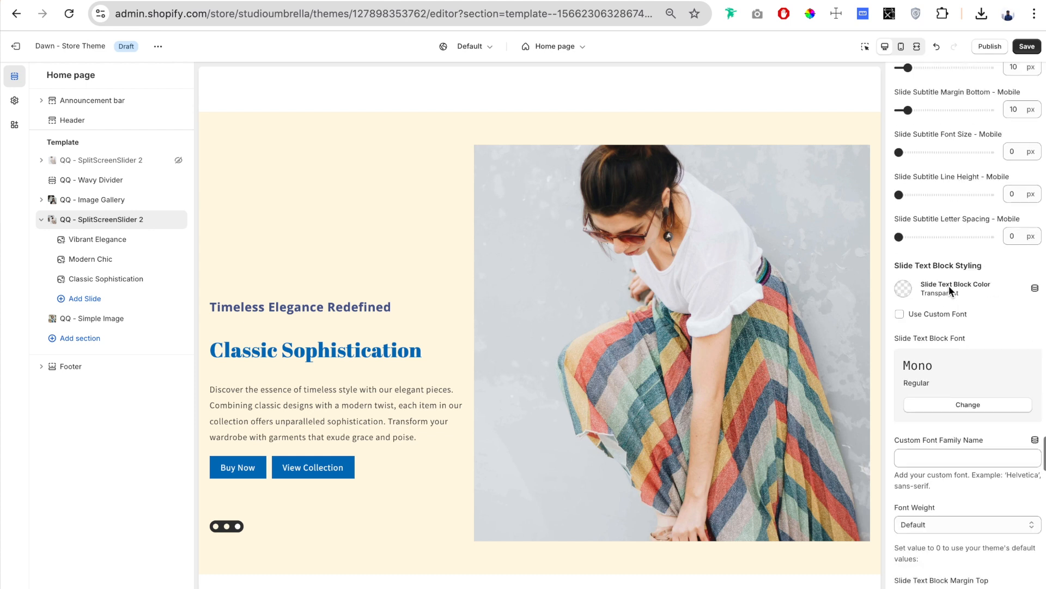
scroll(949, 285, down, 1)
scroll(926, 240, down, 1)
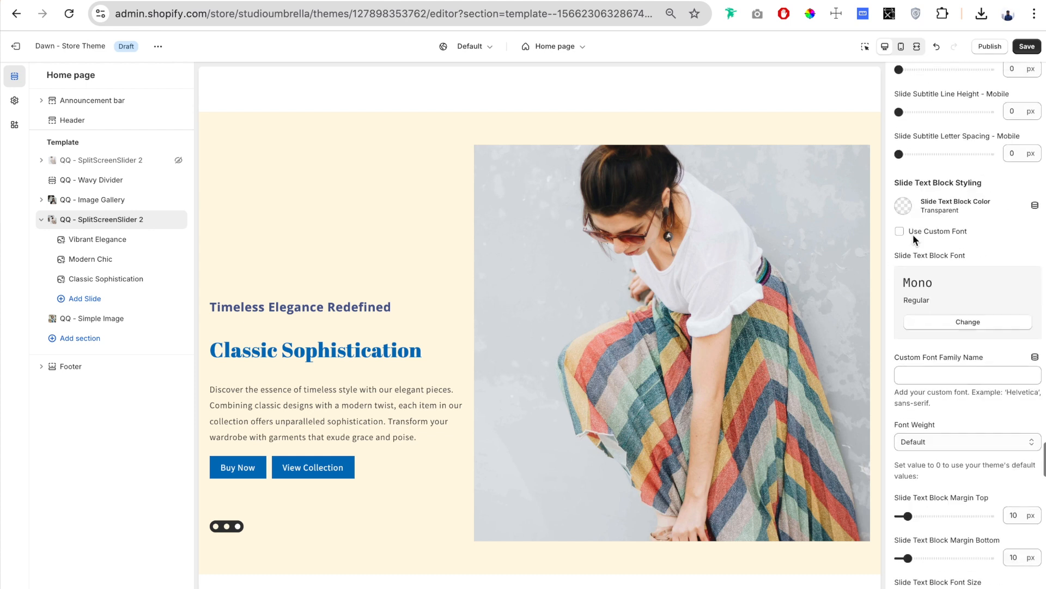
click(903, 198)
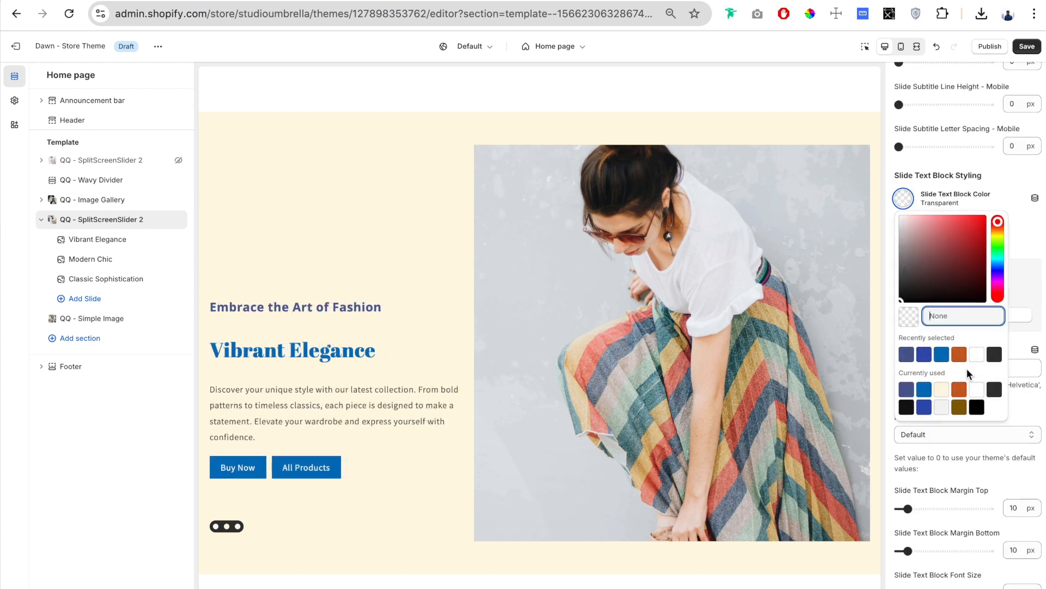
drag(899, 418, 915, 418)
scroll(960, 293, down, 3)
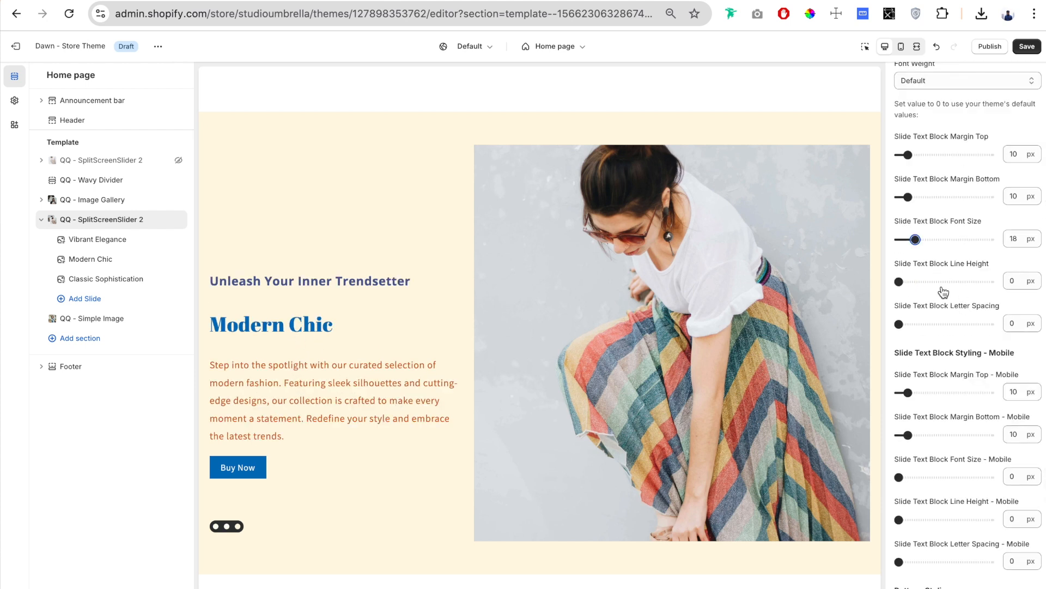
- Reduce the Slide Title Margin Bottom to 15 px and the Slide Title Margin Top to 10 px
scroll(943, 294, up, 9)
scroll(943, 293, up, 7)
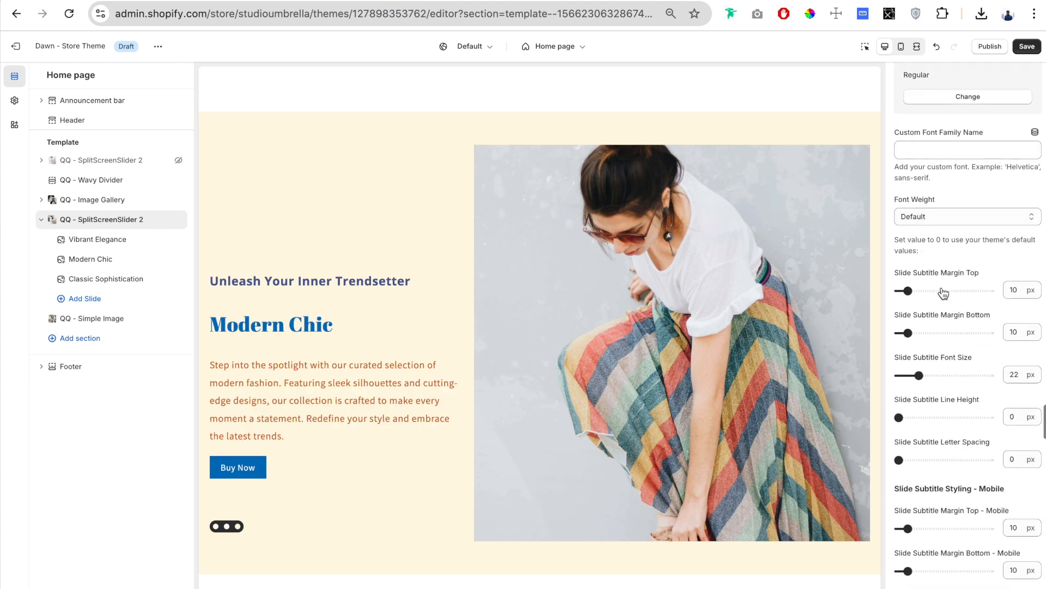
scroll(942, 292, up, 12)
drag(922, 254, 913, 255)
drag(924, 212, 908, 213)
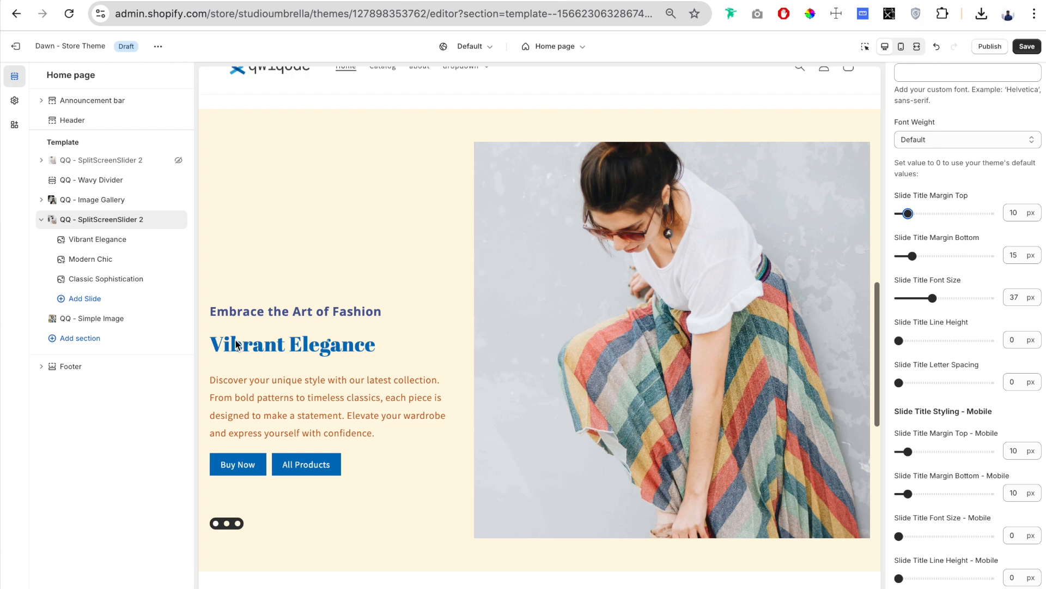
- Switch the Buttons Layout to Stack and set the Gap between buttons to 38 px
scroll(949, 227, down, 10)
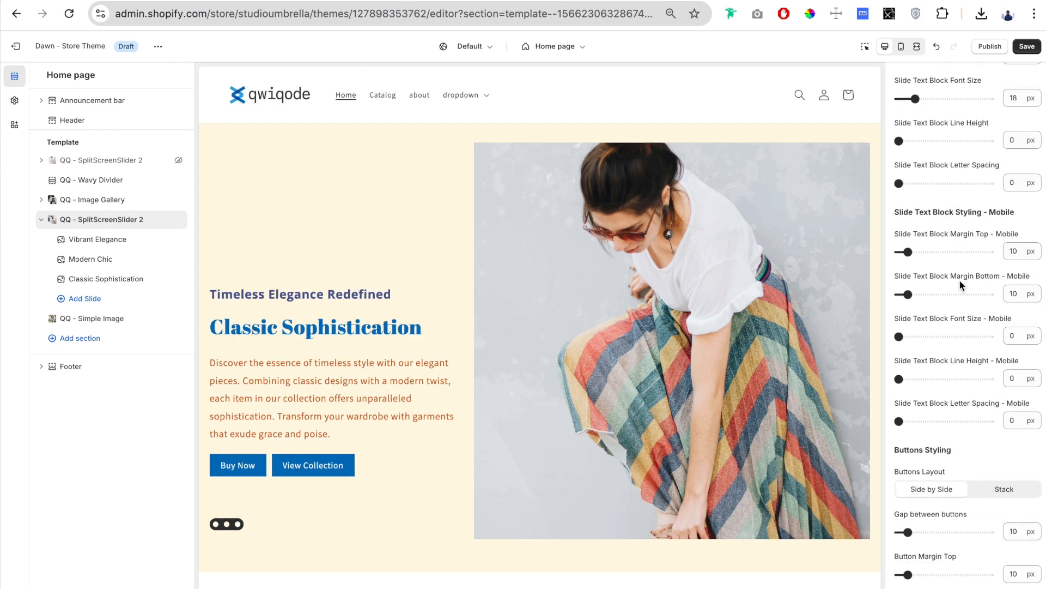
scroll(959, 279, down, 1)
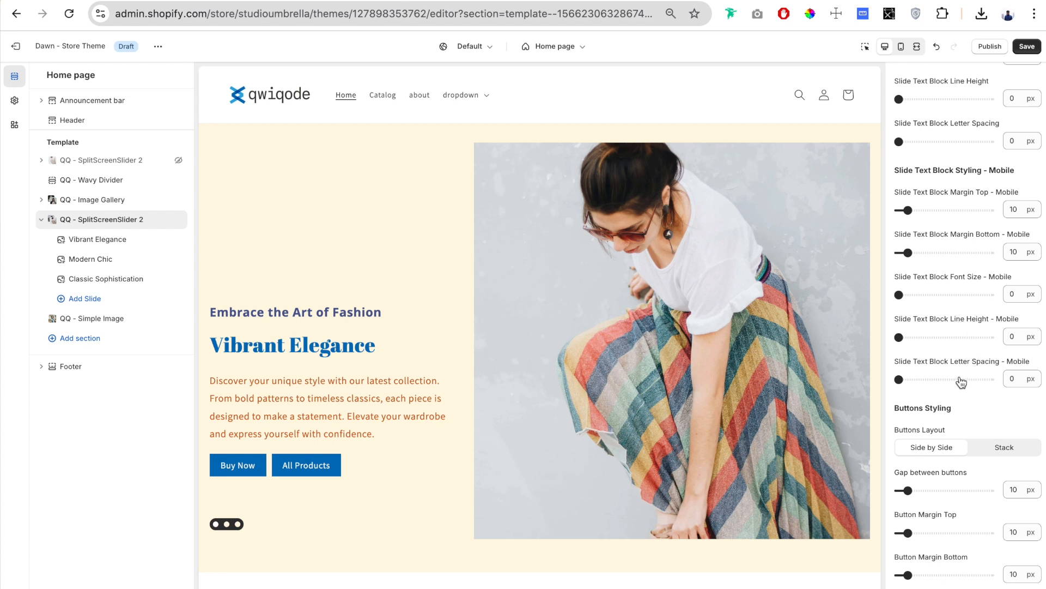
scroll(961, 370, down, 5)
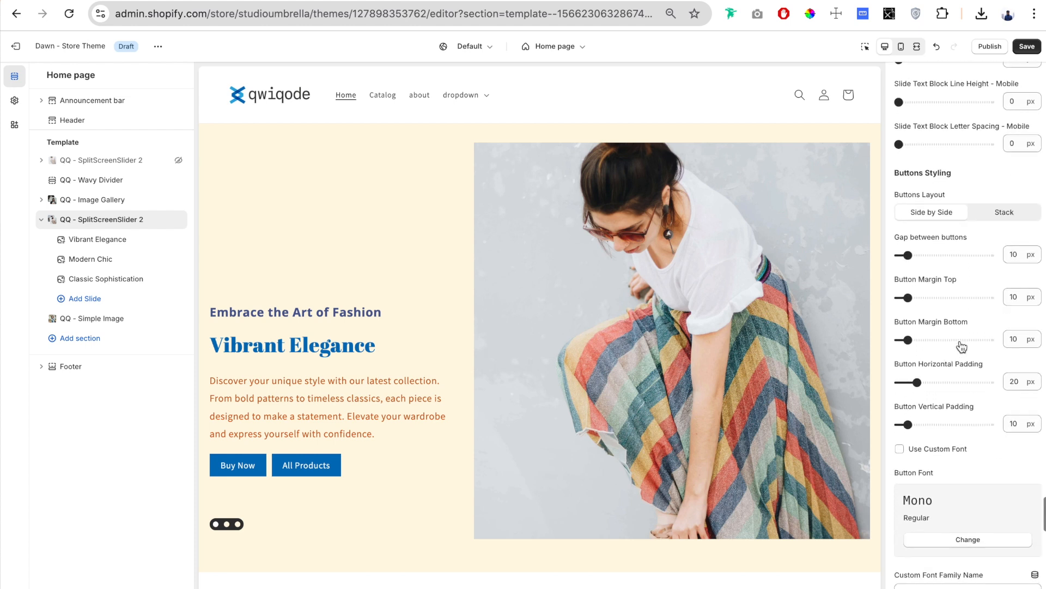
scroll(958, 332, up, 1)
drag(949, 197, 892, 196)
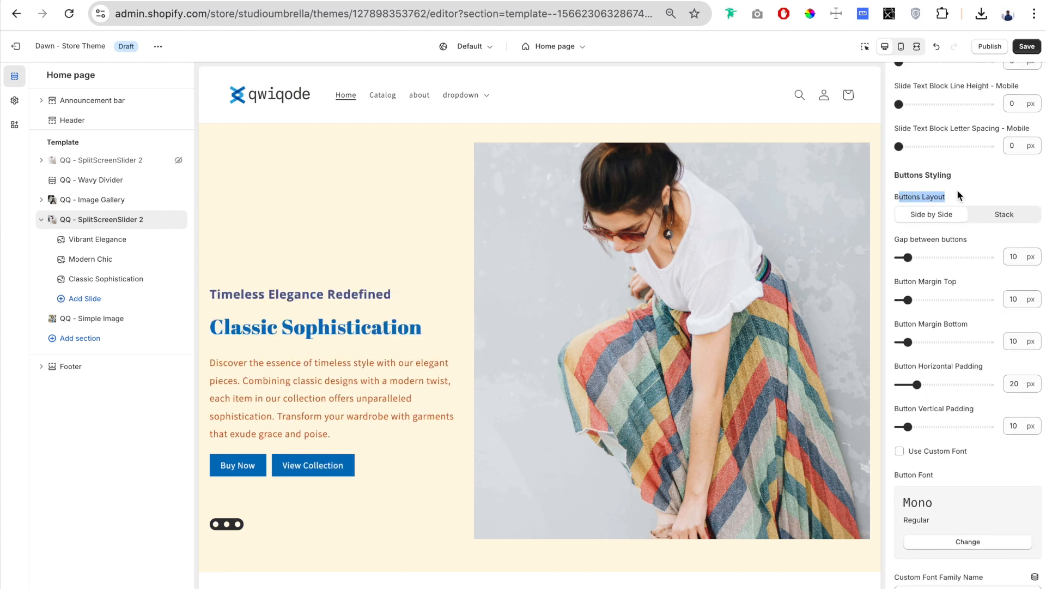
click(958, 190)
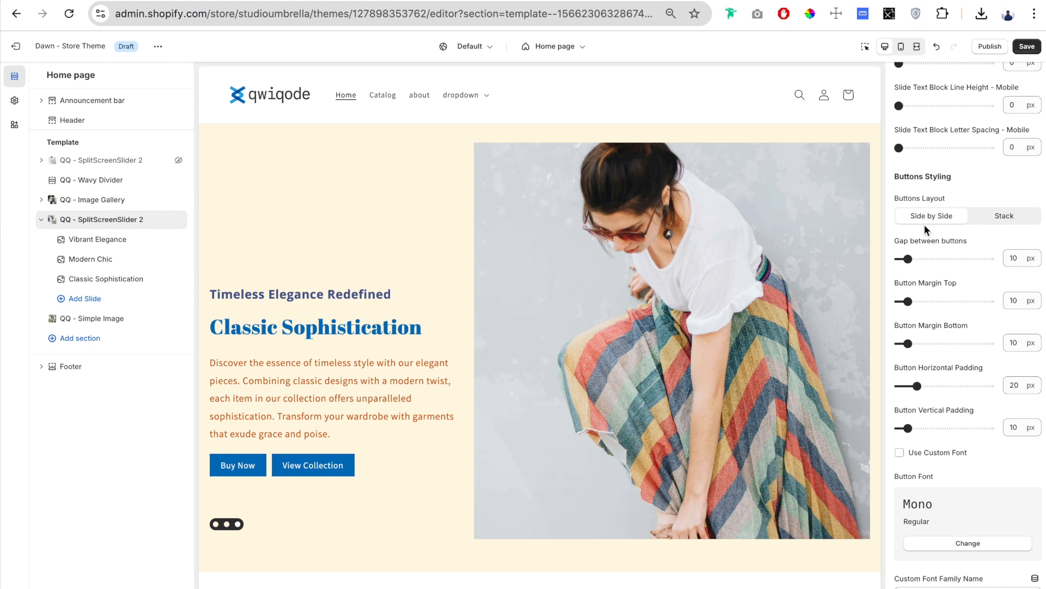
click(1000, 218)
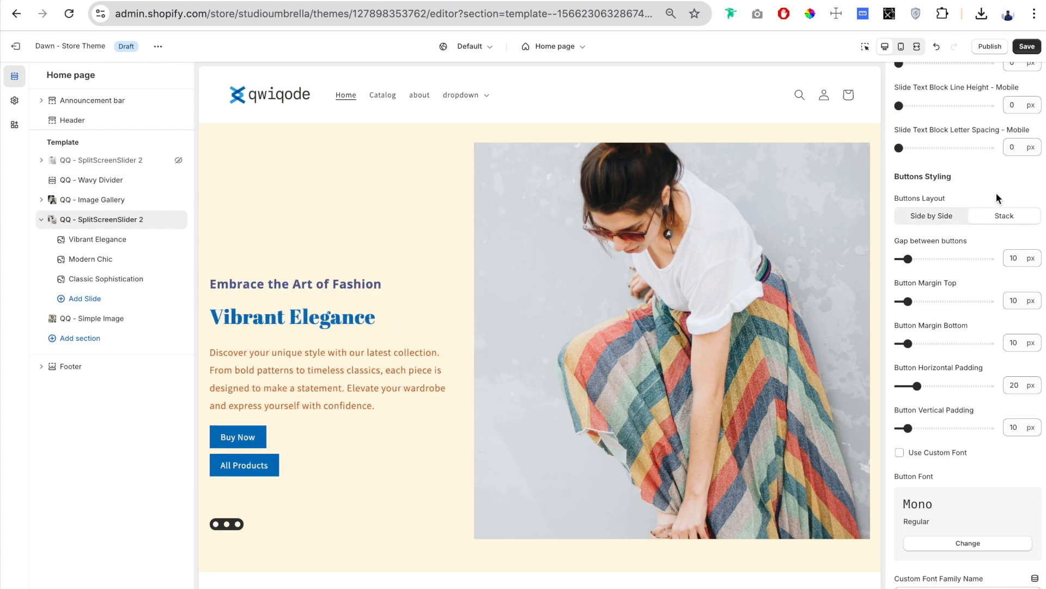
click(908, 260)
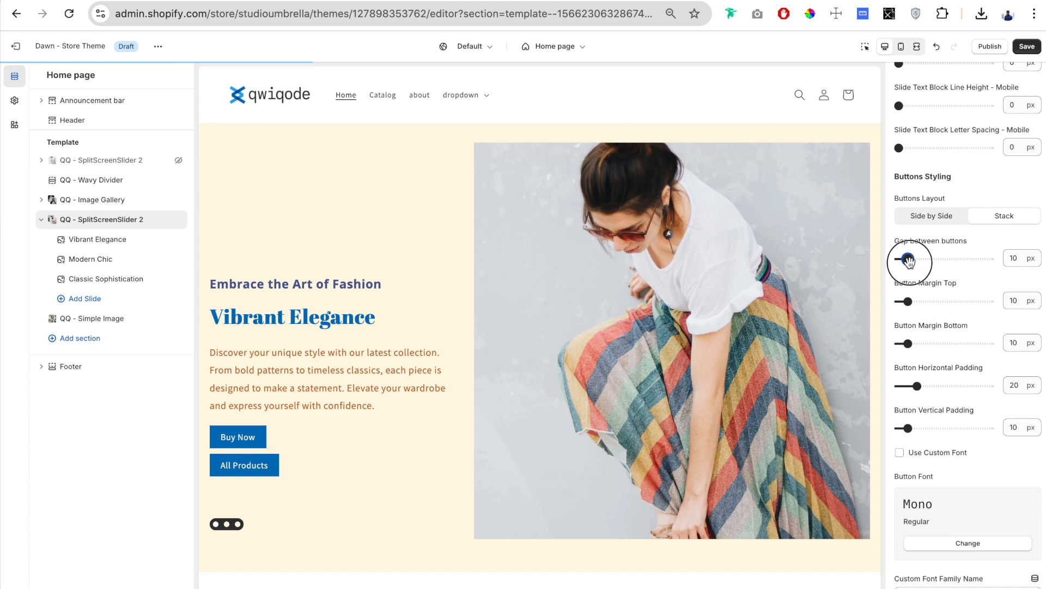
drag(908, 259, 933, 259)
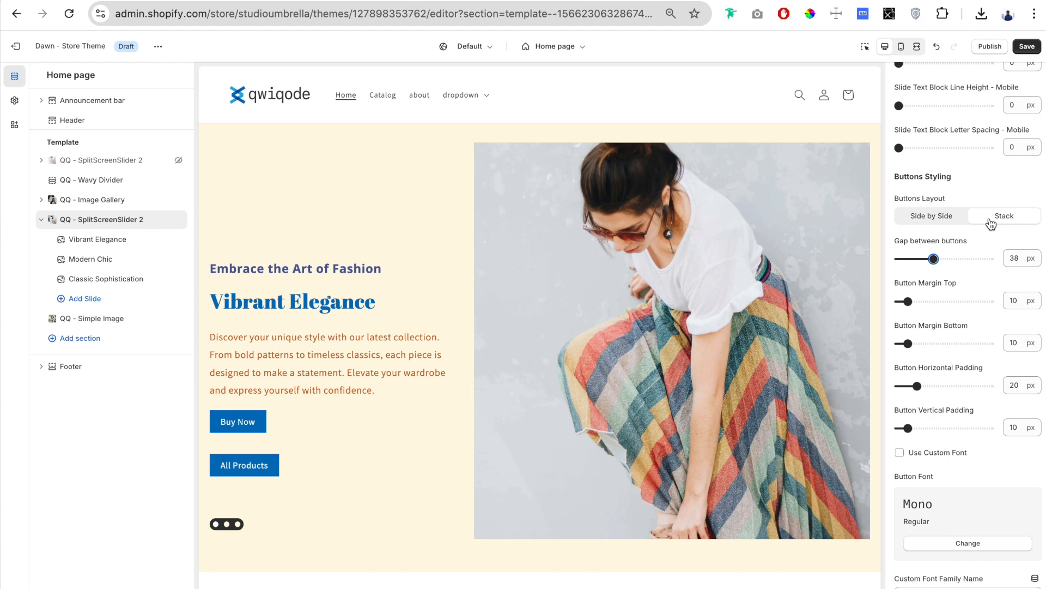
- Return the Buttons Layout to Side by Side and set the Button Margin Top to 33 px
click(938, 218)
scroll(945, 284, down, 1)
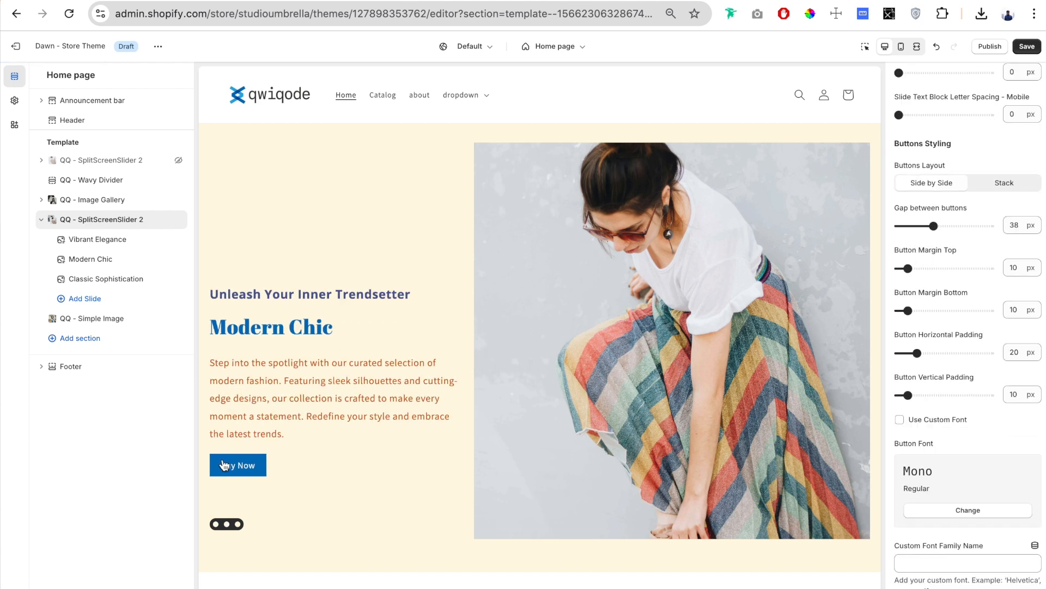
drag(908, 268, 929, 268)
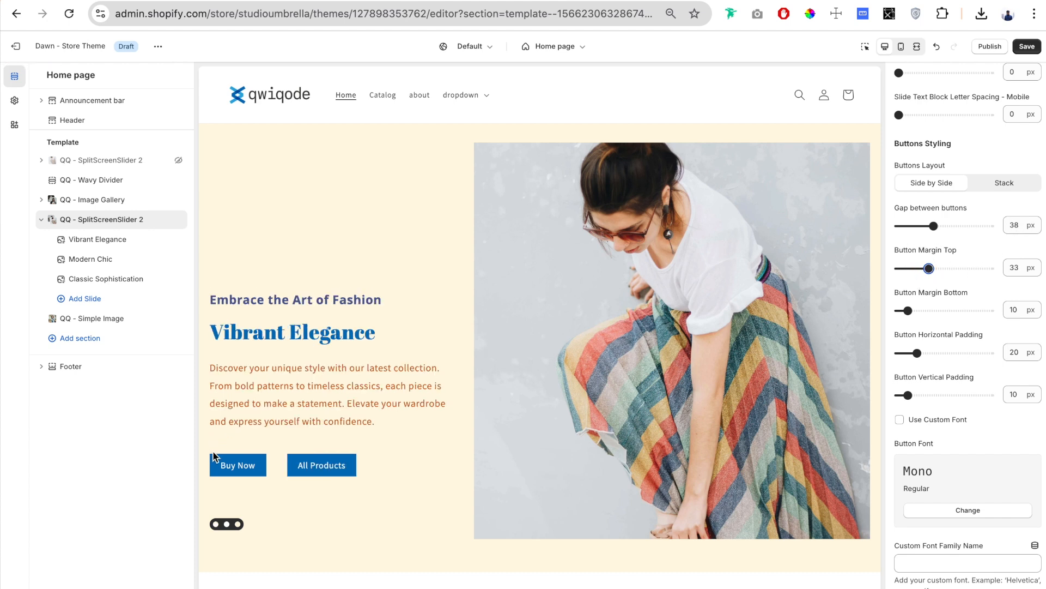
- Try a Button Margin Bottom of 61 px, then reduce it to 0 px
drag(908, 312, 954, 310)
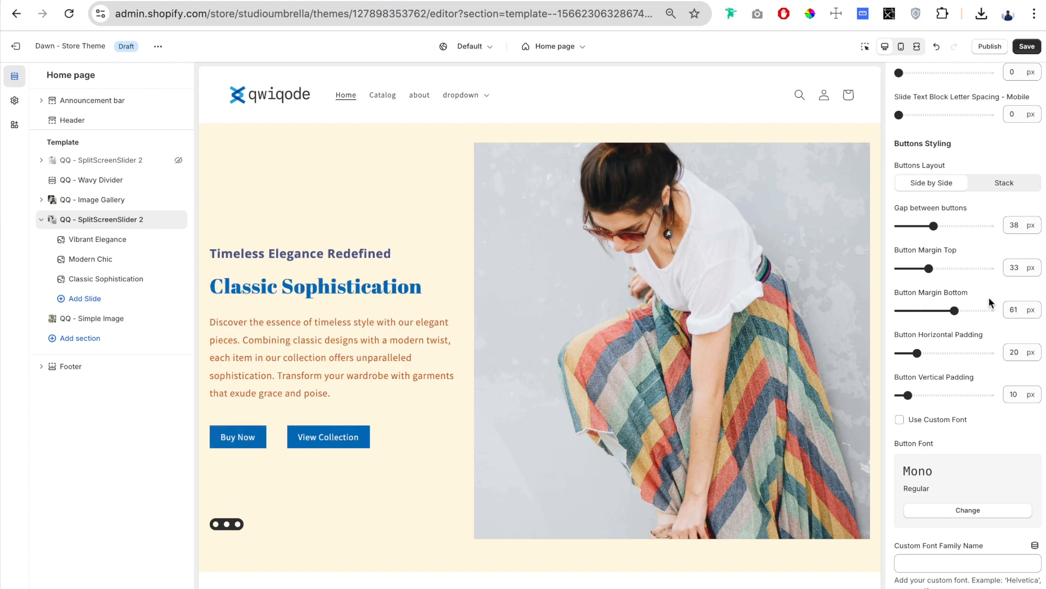
drag(973, 290, 903, 292)
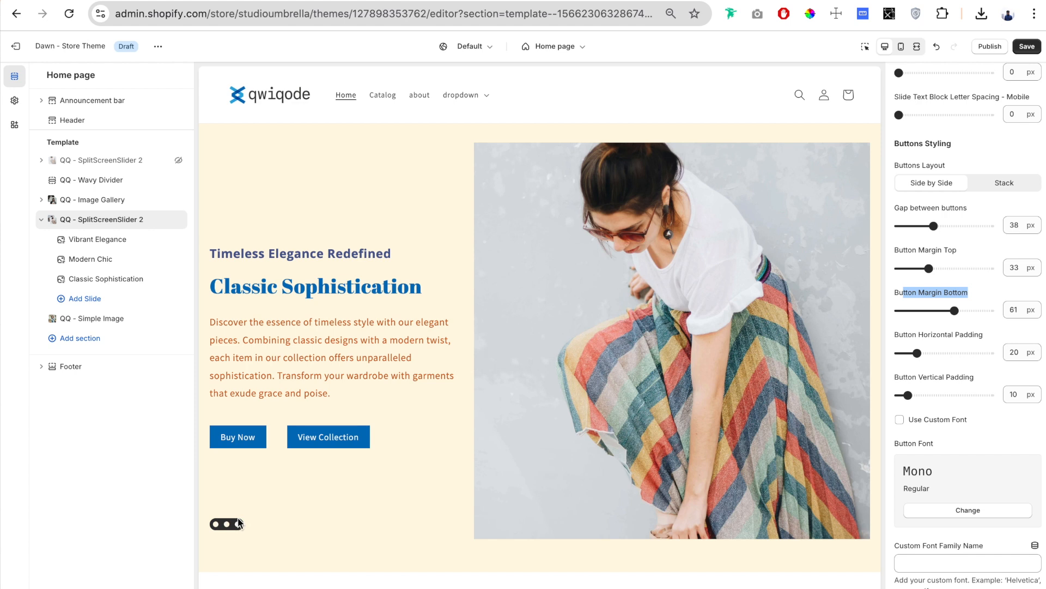
click(945, 311)
drag(945, 311, 899, 311)
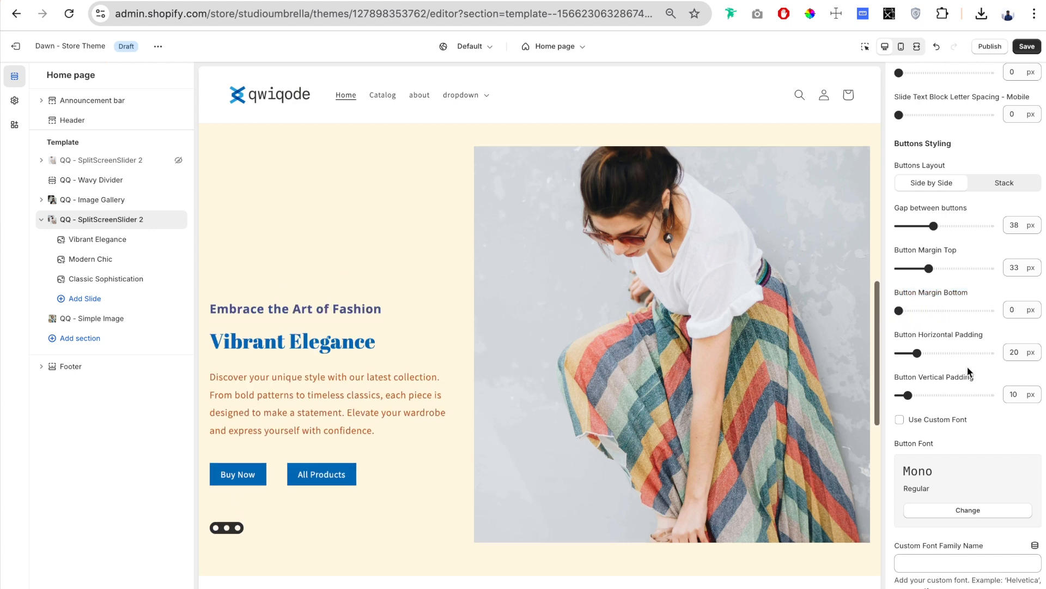
click(227, 526)
- Set the Button Horizontal Padding to 43 px, then try a Button Vertical Padding of 36 px and reduce it to 18 px
scroll(956, 242, up, 6)
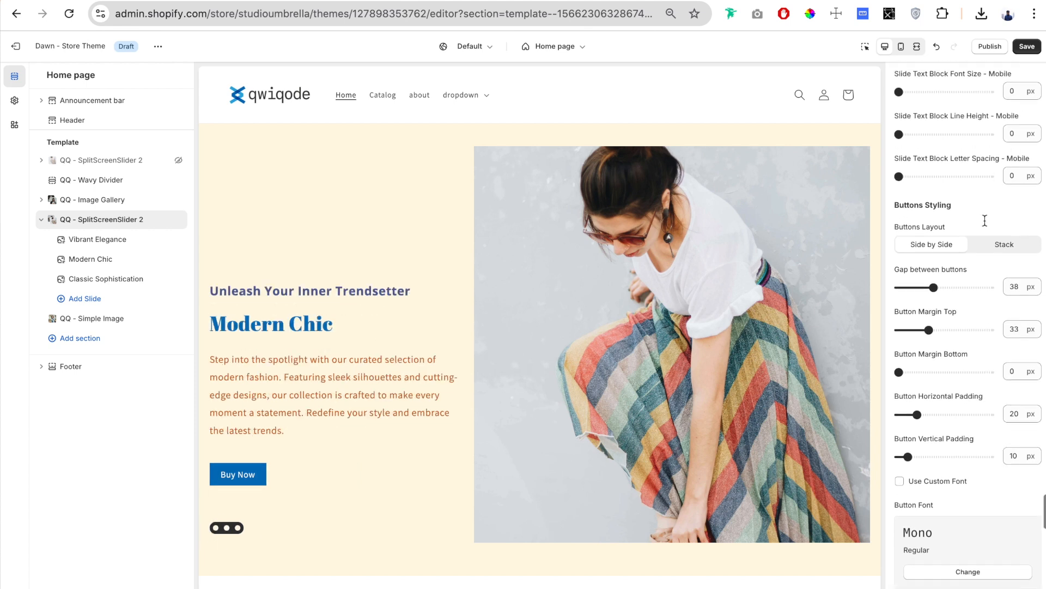
scroll(956, 238, down, 6)
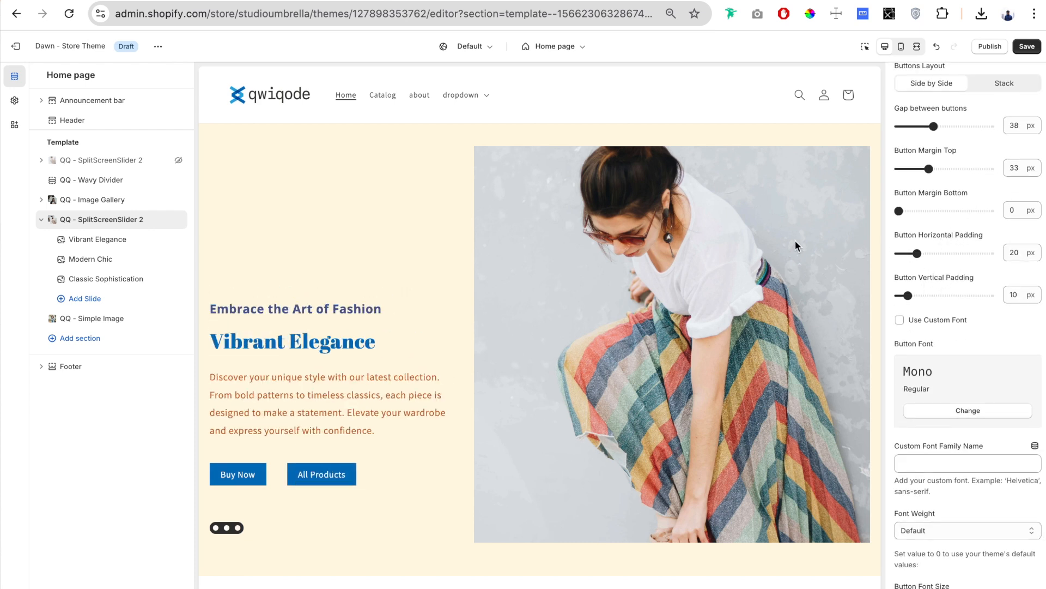
scroll(796, 240, up, 1)
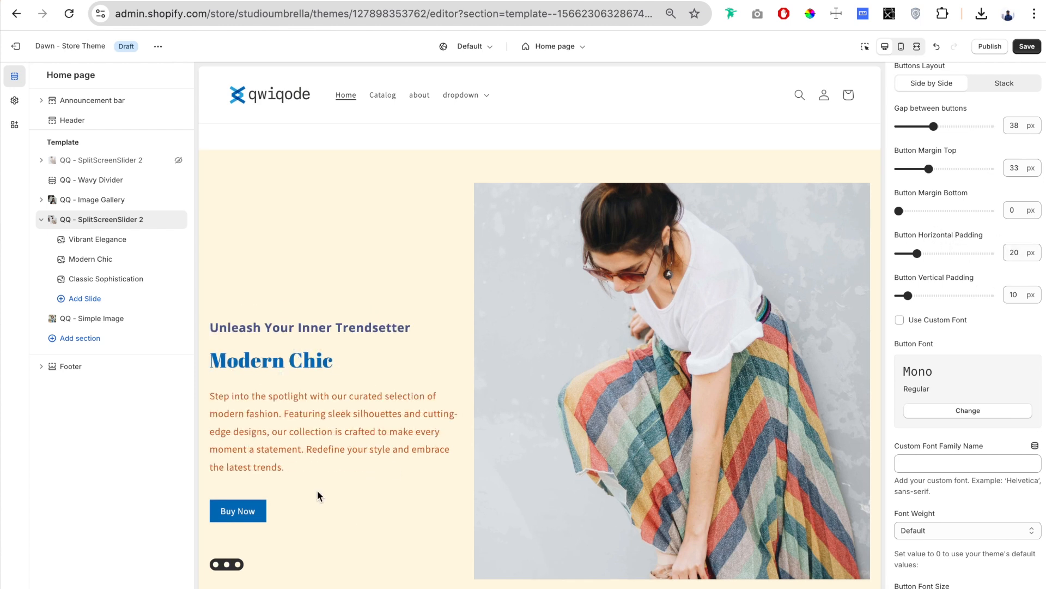
drag(918, 253, 938, 254)
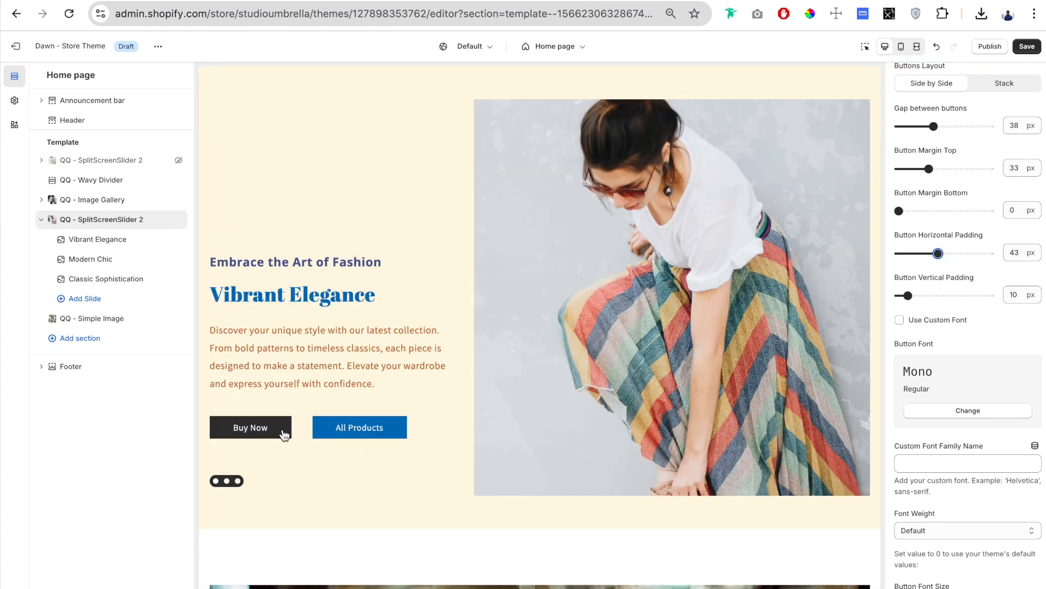
drag(907, 295, 932, 294)
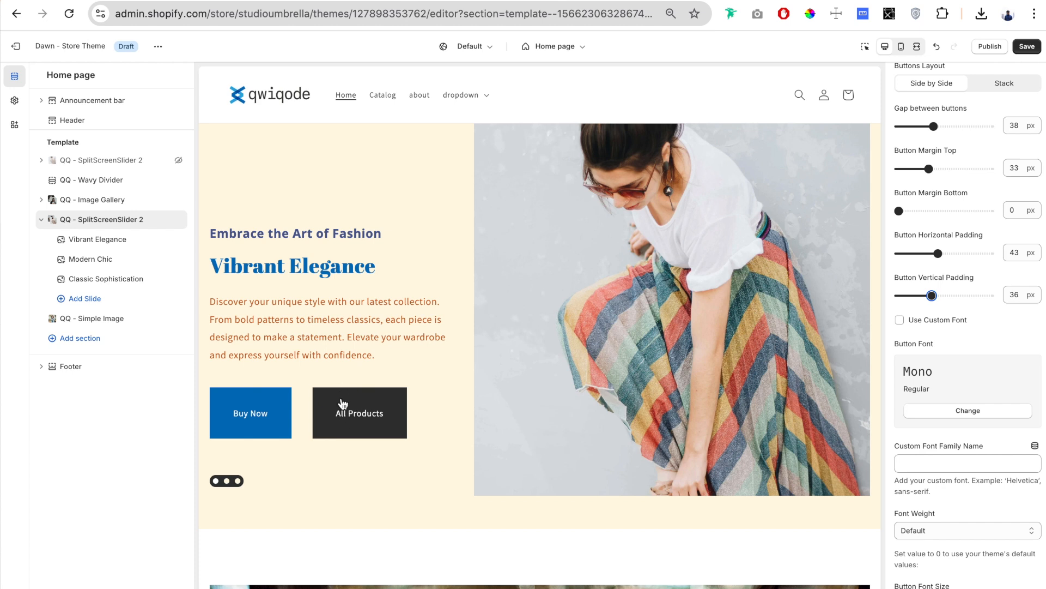
drag(932, 295, 916, 294)
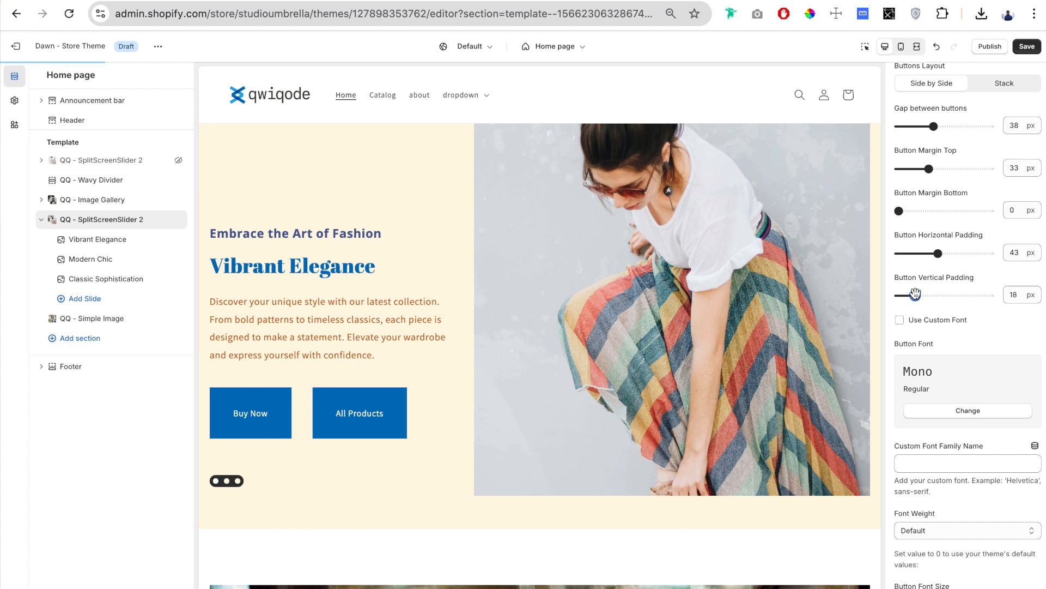
- Review the button font options and the Buttons Styling - Mobile settings, including Buttons Layout - Mobile
scroll(946, 301, down, 1)
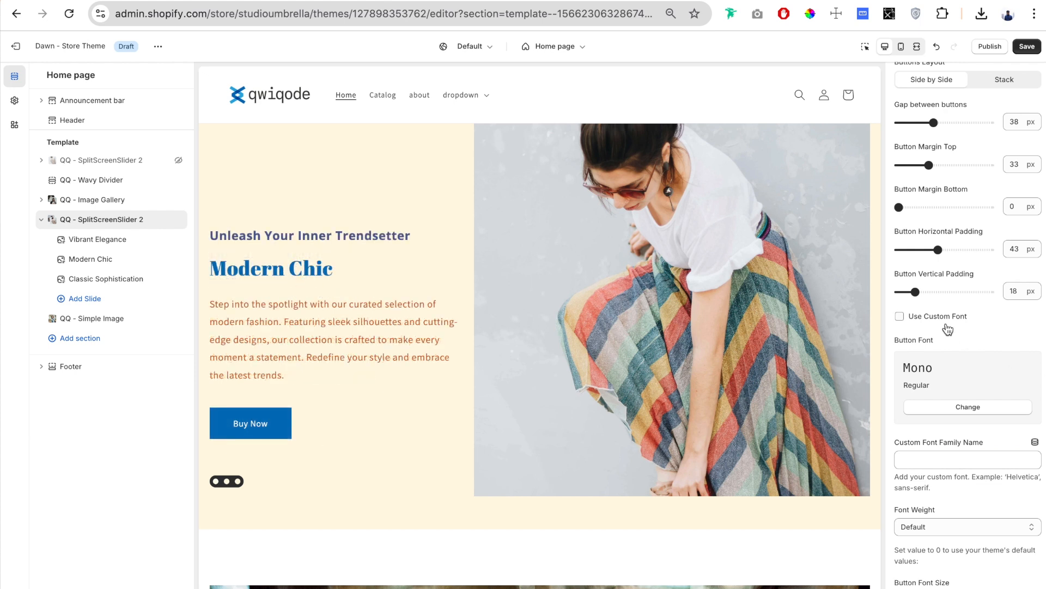
scroll(948, 329, down, 2)
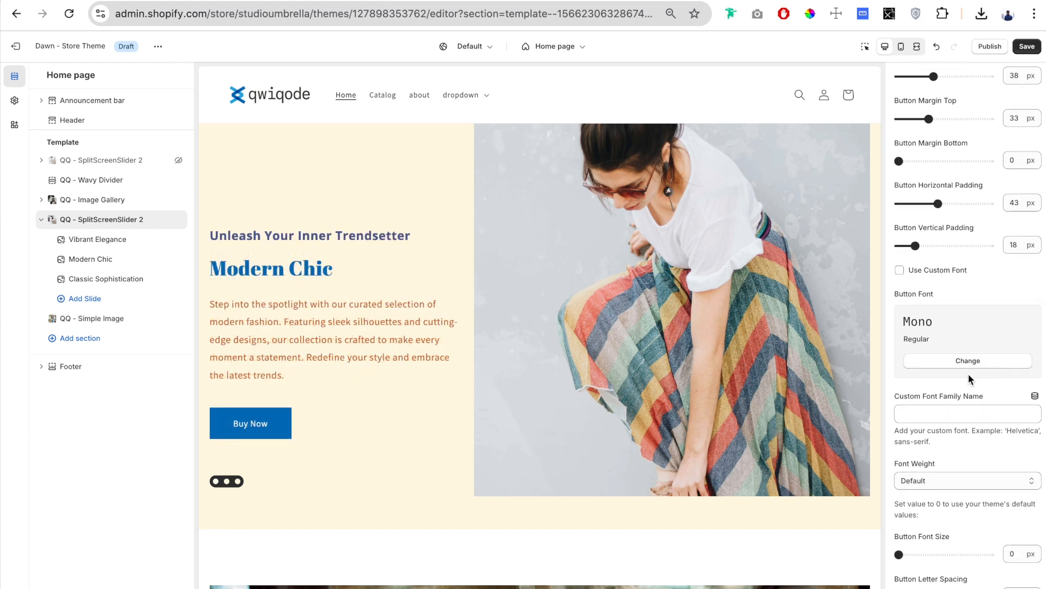
scroll(971, 379, down, 4)
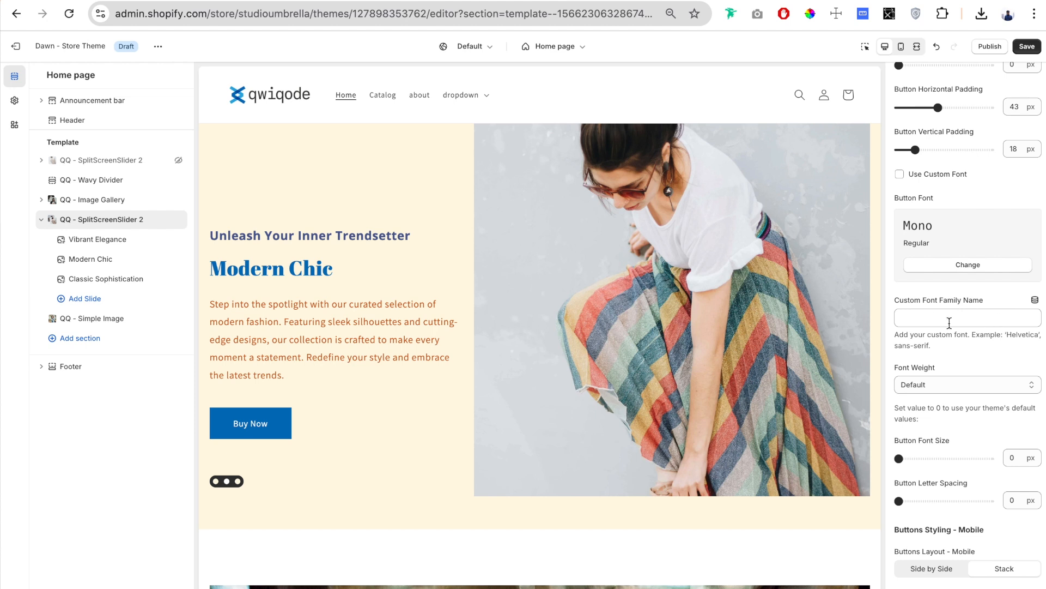
scroll(969, 319, down, 5)
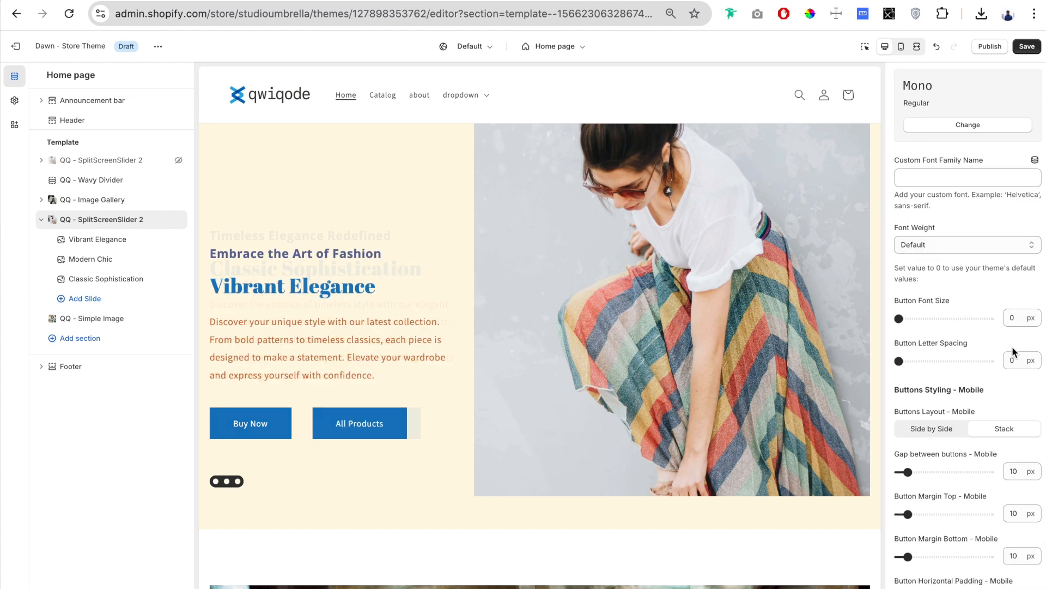
scroll(1012, 345, down, 7)
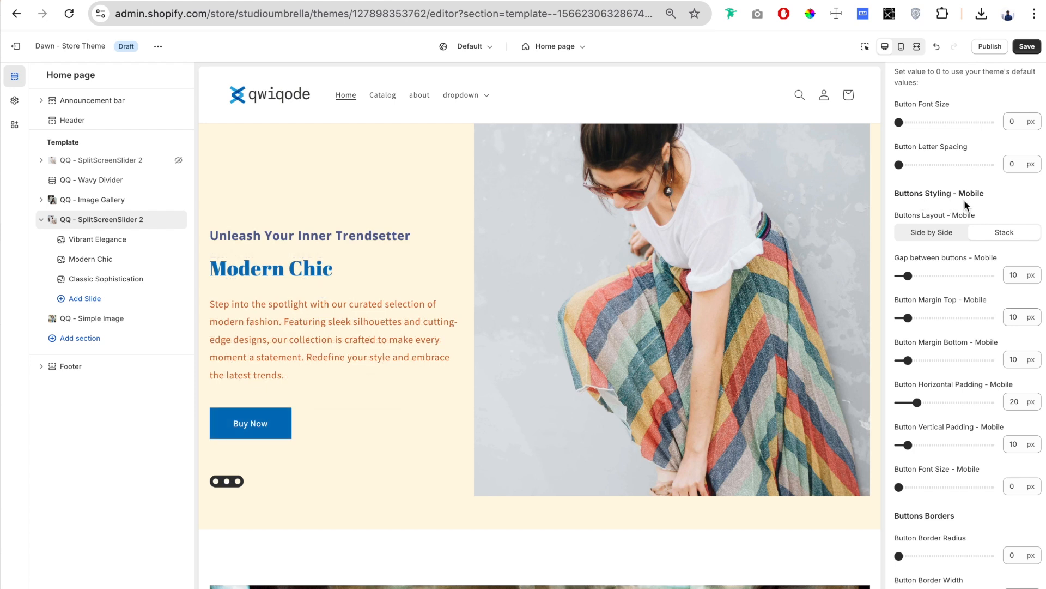
drag(905, 218, 966, 221)
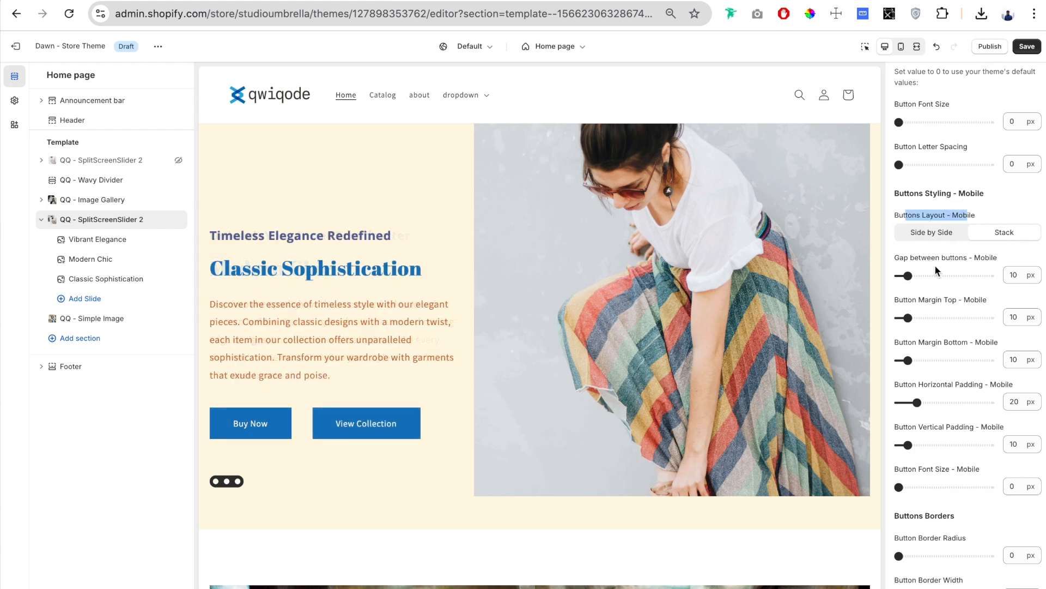
- Set the Button Border Radius to 38 px in the Buttons Borders settings
scroll(933, 319, down, 2)
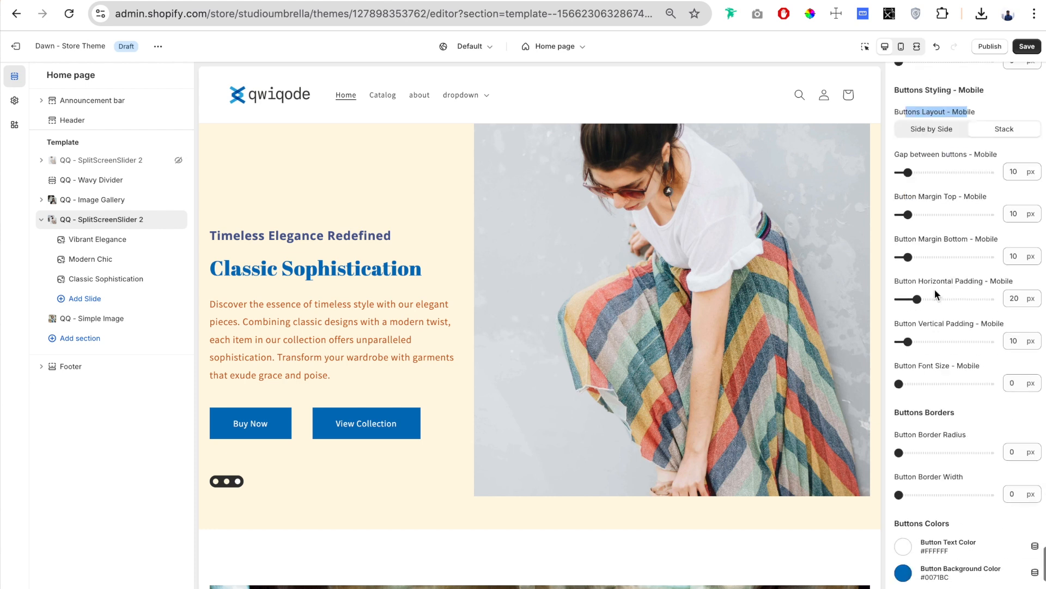
scroll(932, 355, down, 4)
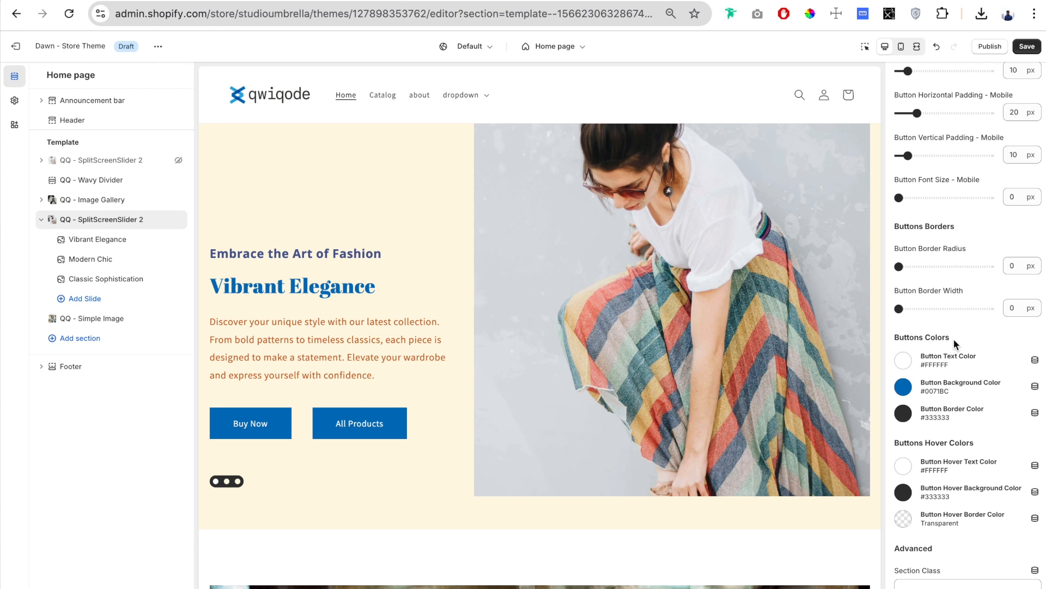
drag(899, 266, 933, 267)
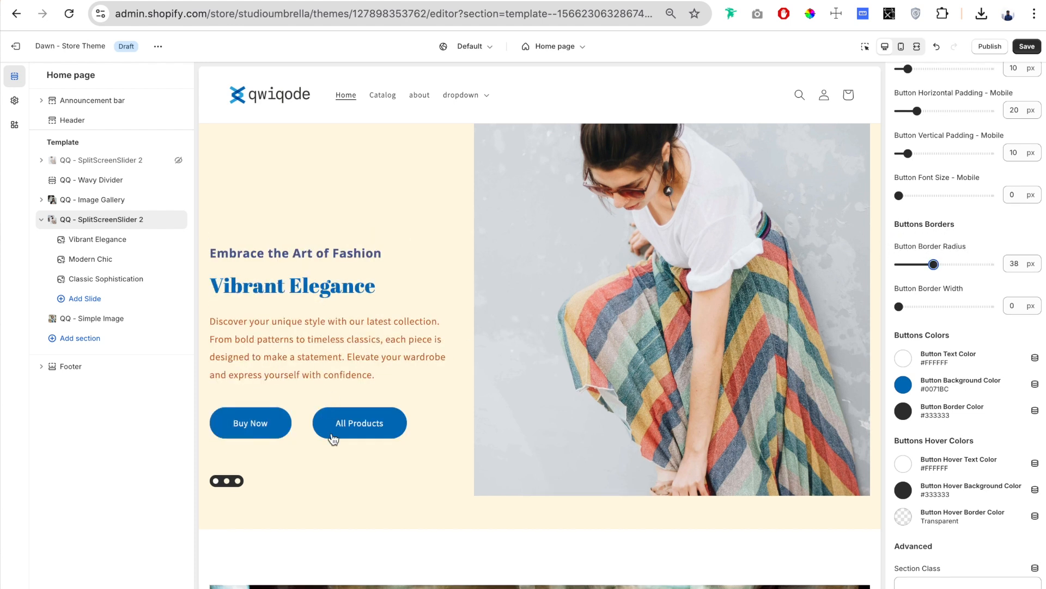
- Try a Button Border Width of 2 px, reduce it to 0 px, and bring it back to 2 px
drag(899, 307, 905, 307)
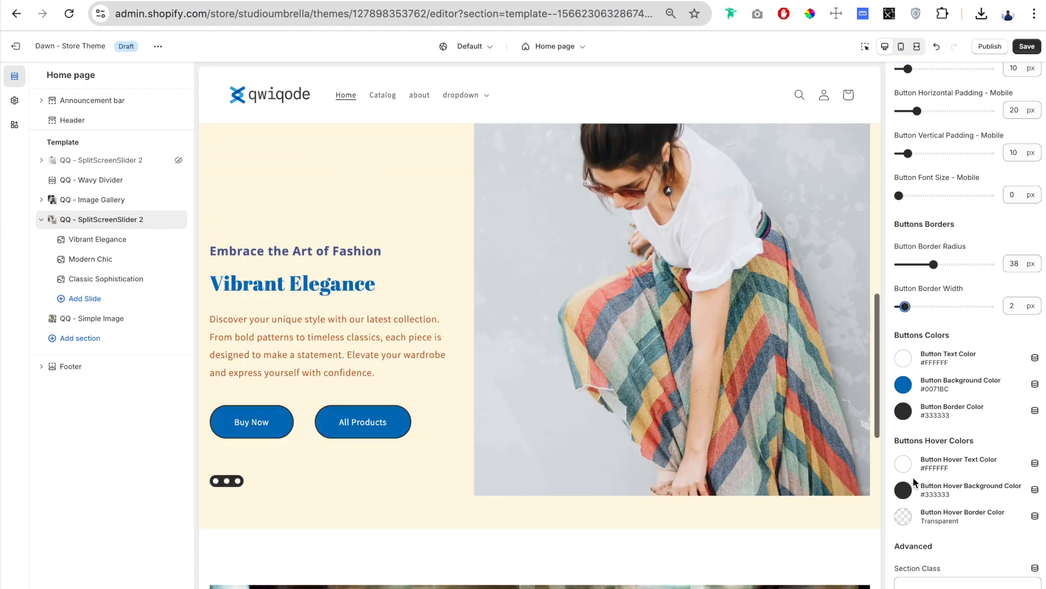
scroll(948, 381, down, 1)
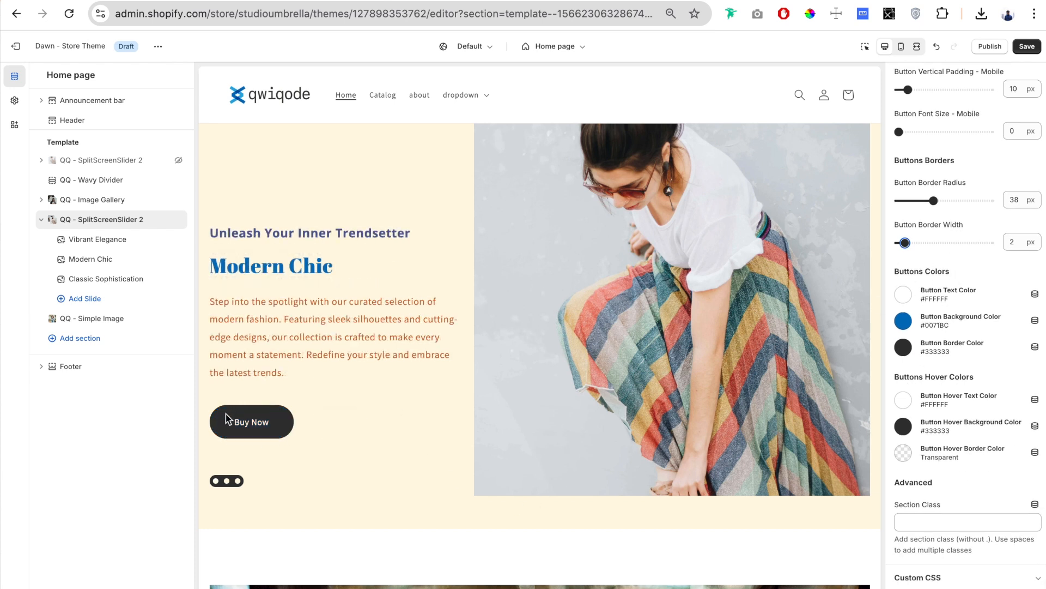
key(Left)
key(Left)
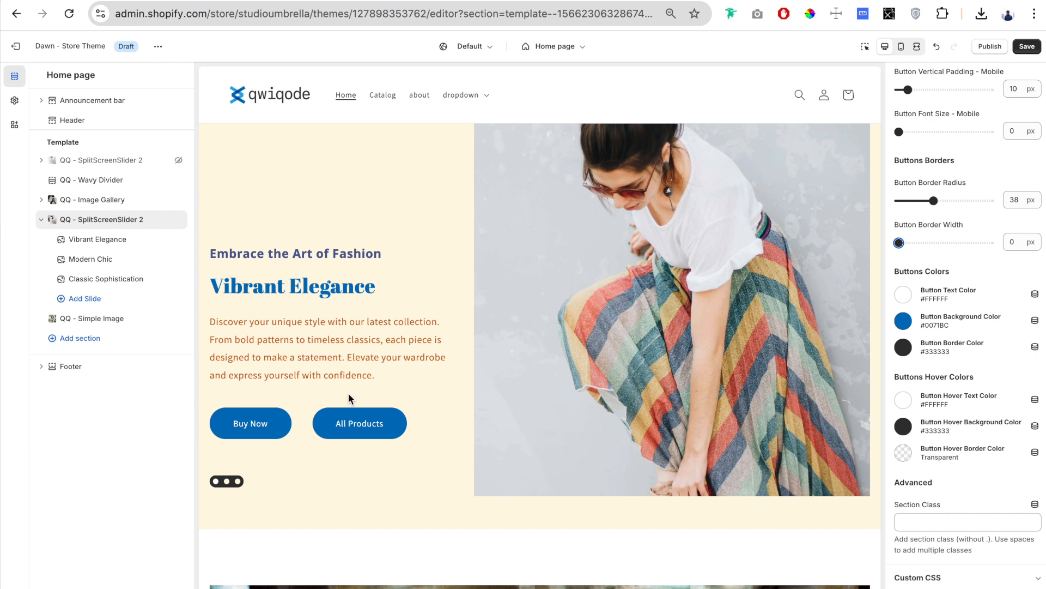
drag(899, 242, 907, 242)
drag(908, 242, 904, 242)
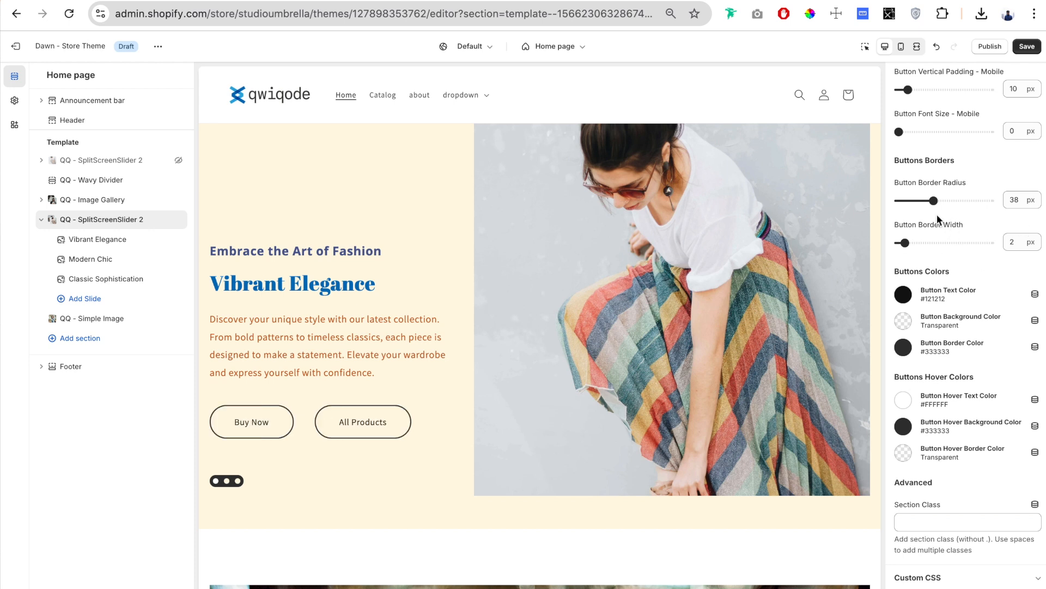
- Set the Button Background Color to the blue #0071BC and the Button Border Width to 0 px
click(903, 321)
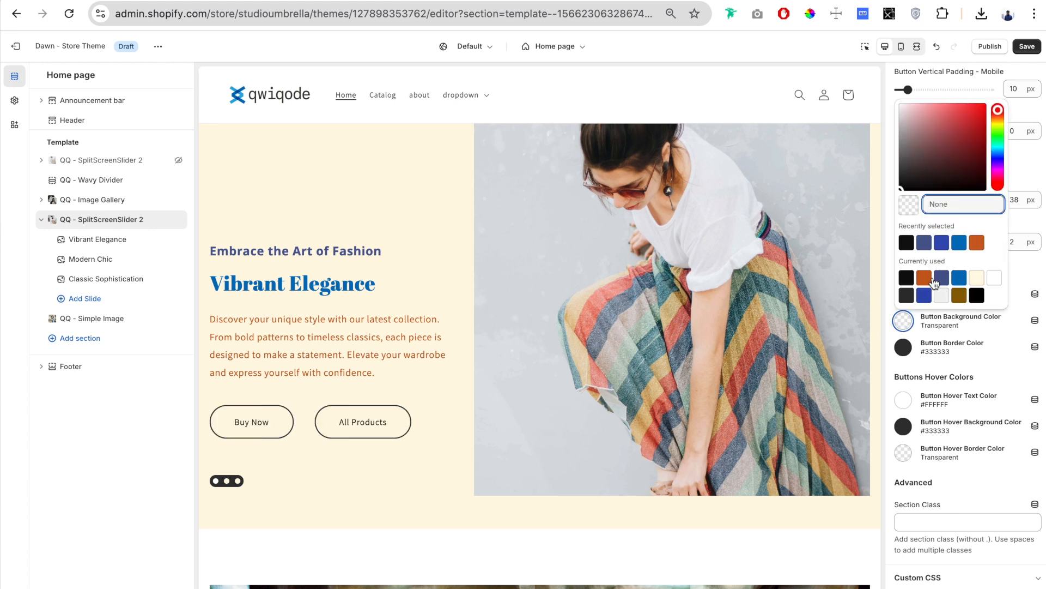
click(960, 278)
click(898, 250)
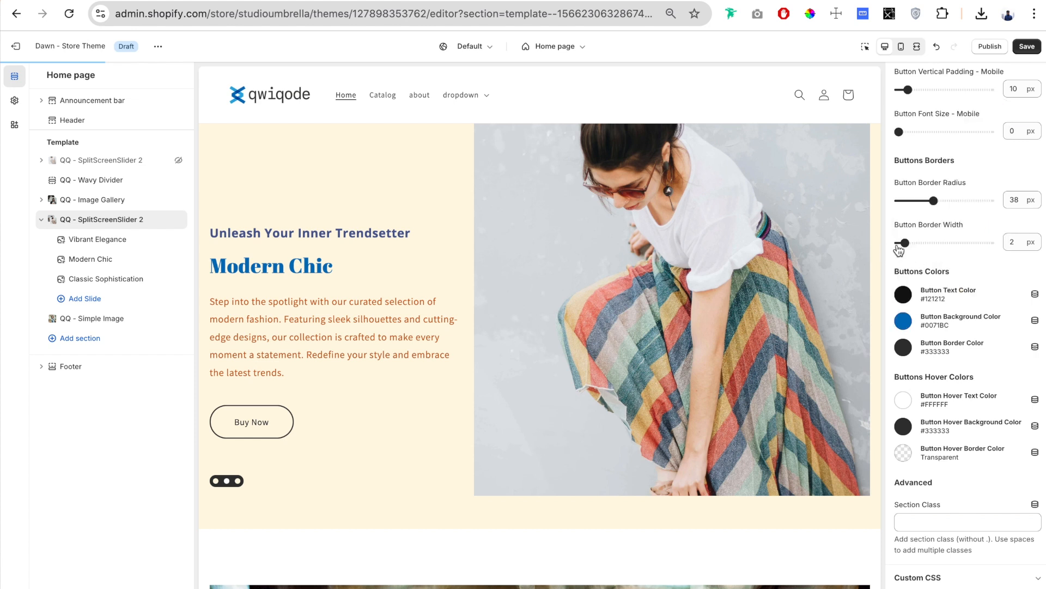
click(899, 242)
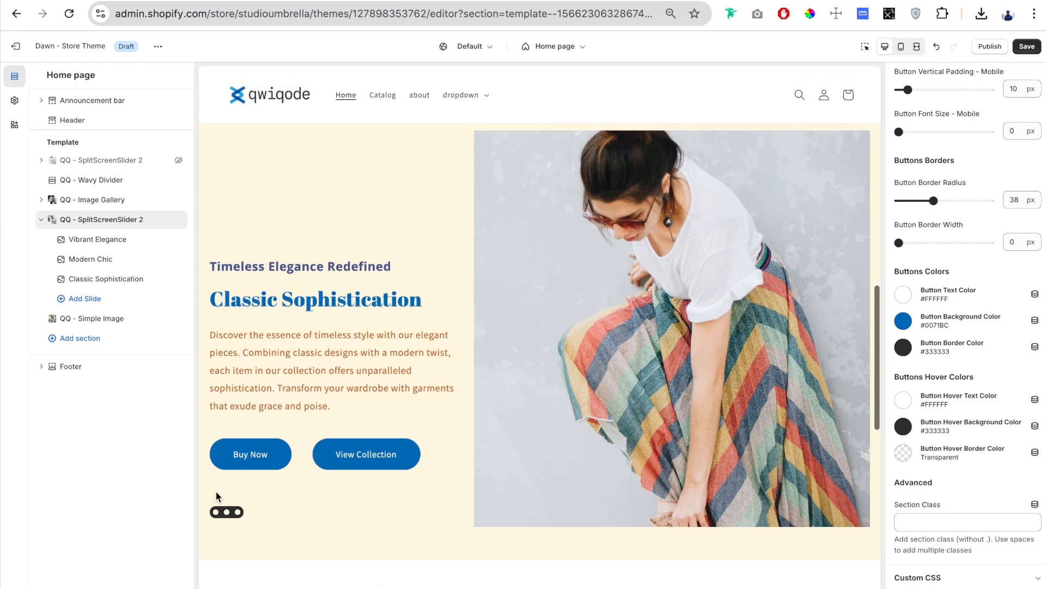
- Set the Slider Dots Size to Large and the Slider Dots Margin From Text to 28 px
scroll(965, 414, up, 15)
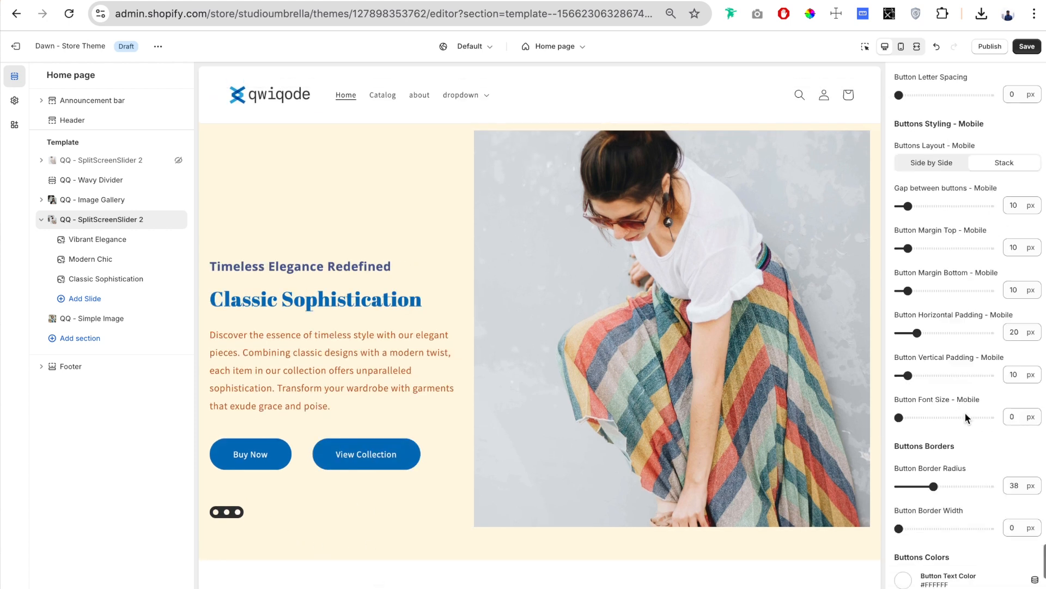
scroll(965, 412, up, 10)
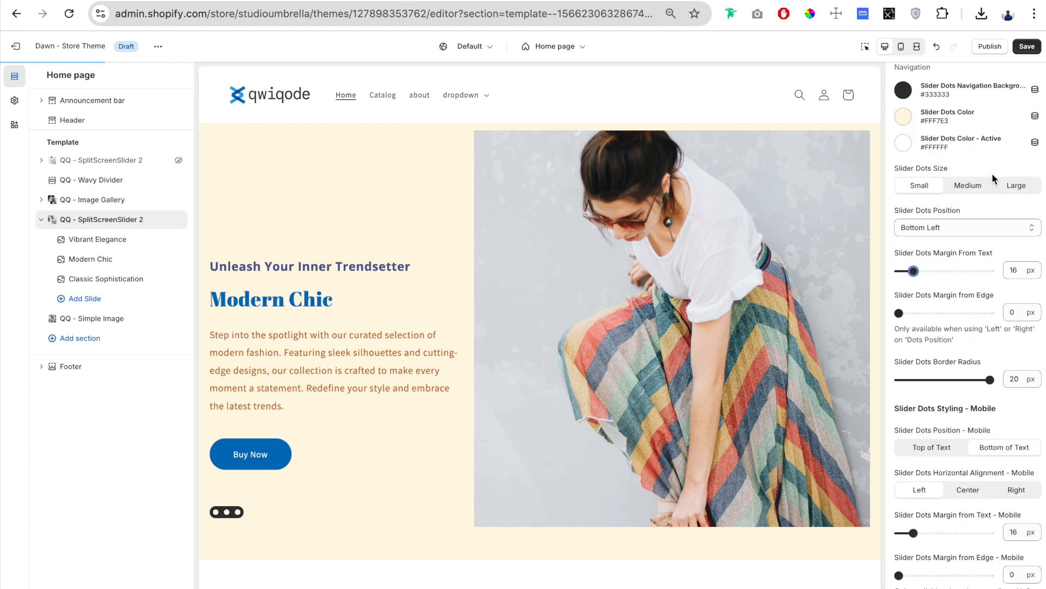
click(1024, 188)
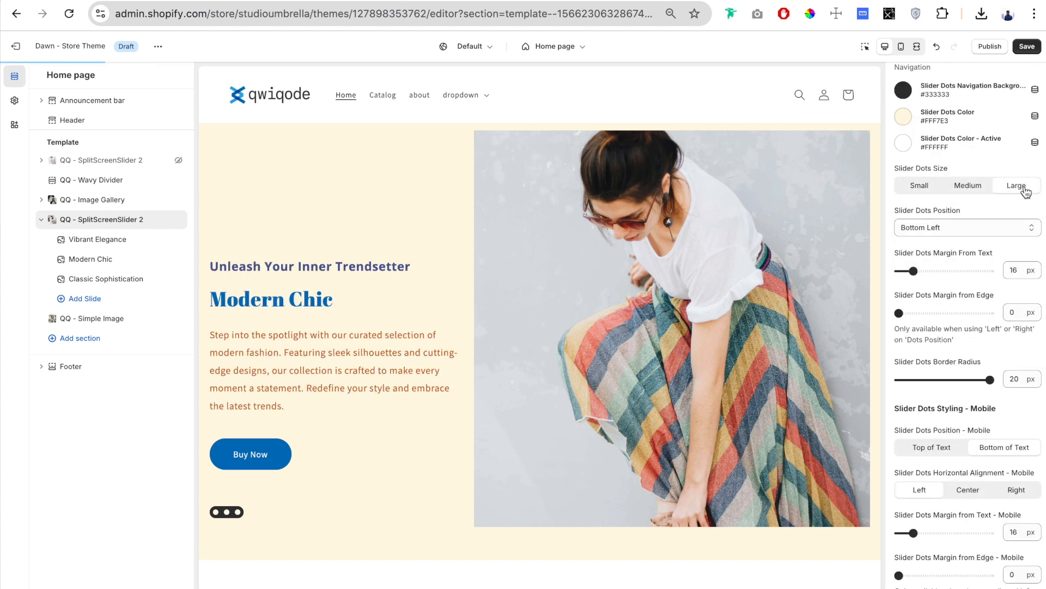
drag(913, 271, 924, 274)
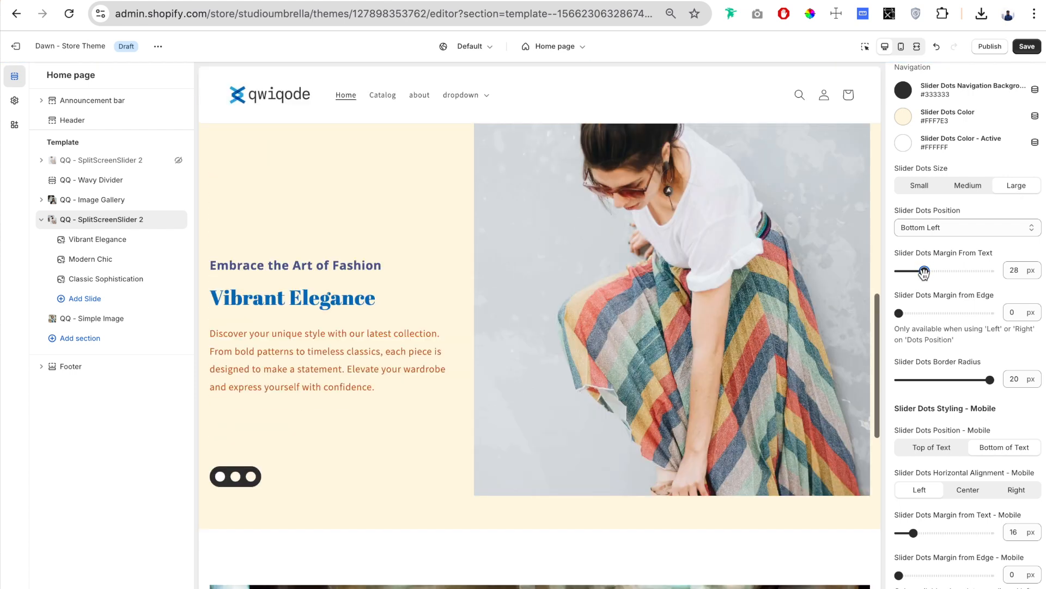
- Set the Section Top Padding and Section Bottom Padding to 14 px each and save the theme
scroll(987, 492, down, 12)
drag(953, 410, 922, 409)
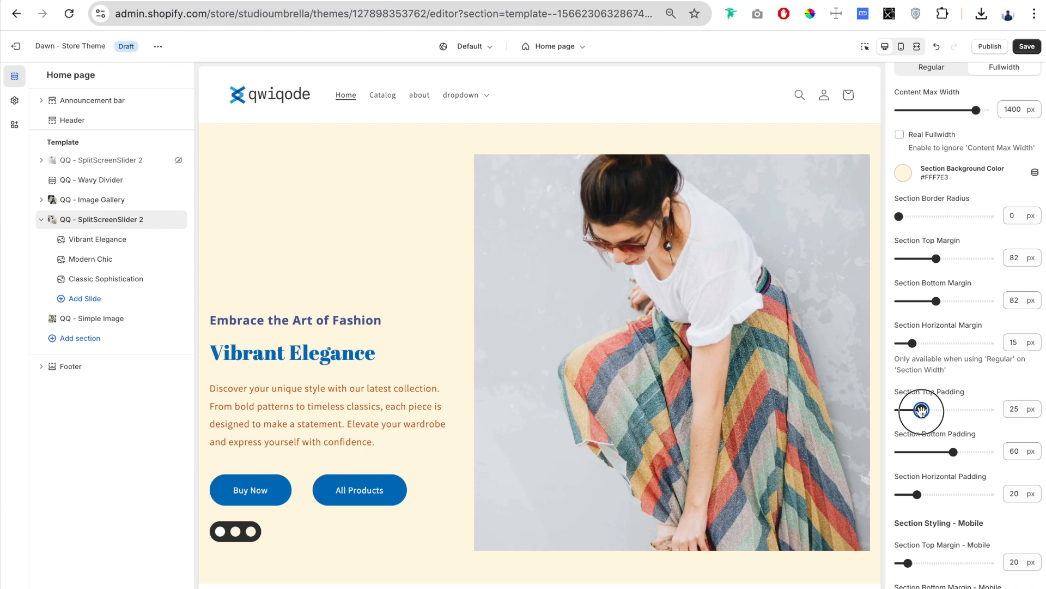
drag(952, 451, 911, 451)
drag(921, 409, 912, 410)
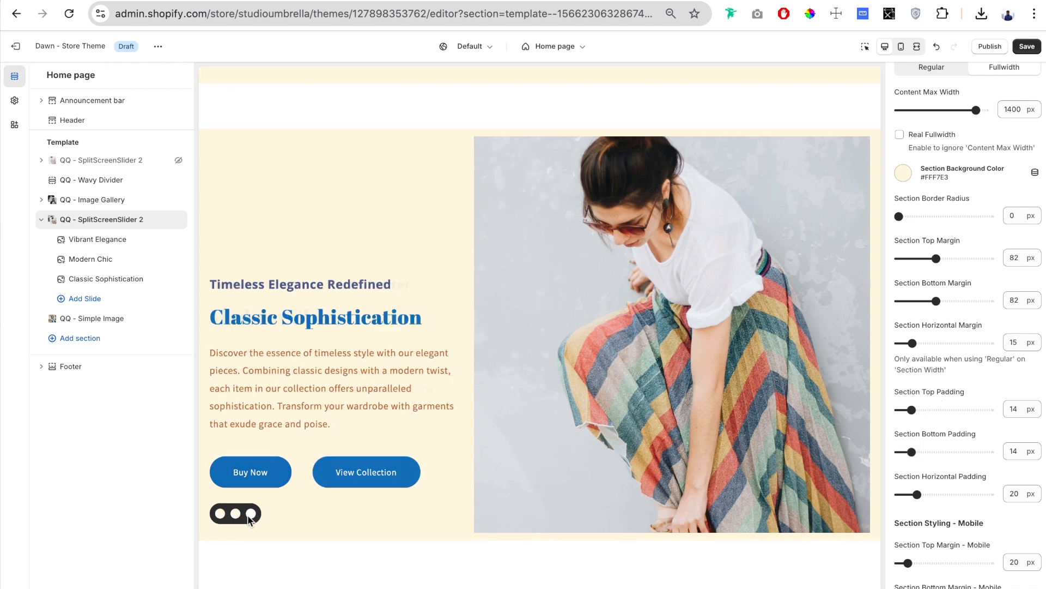
click(1030, 48)
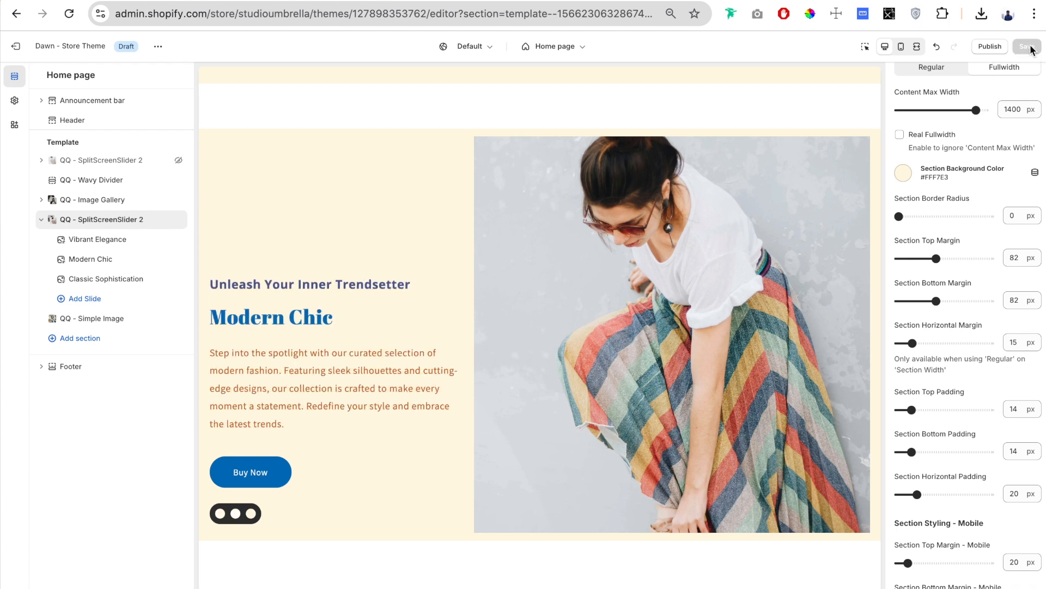